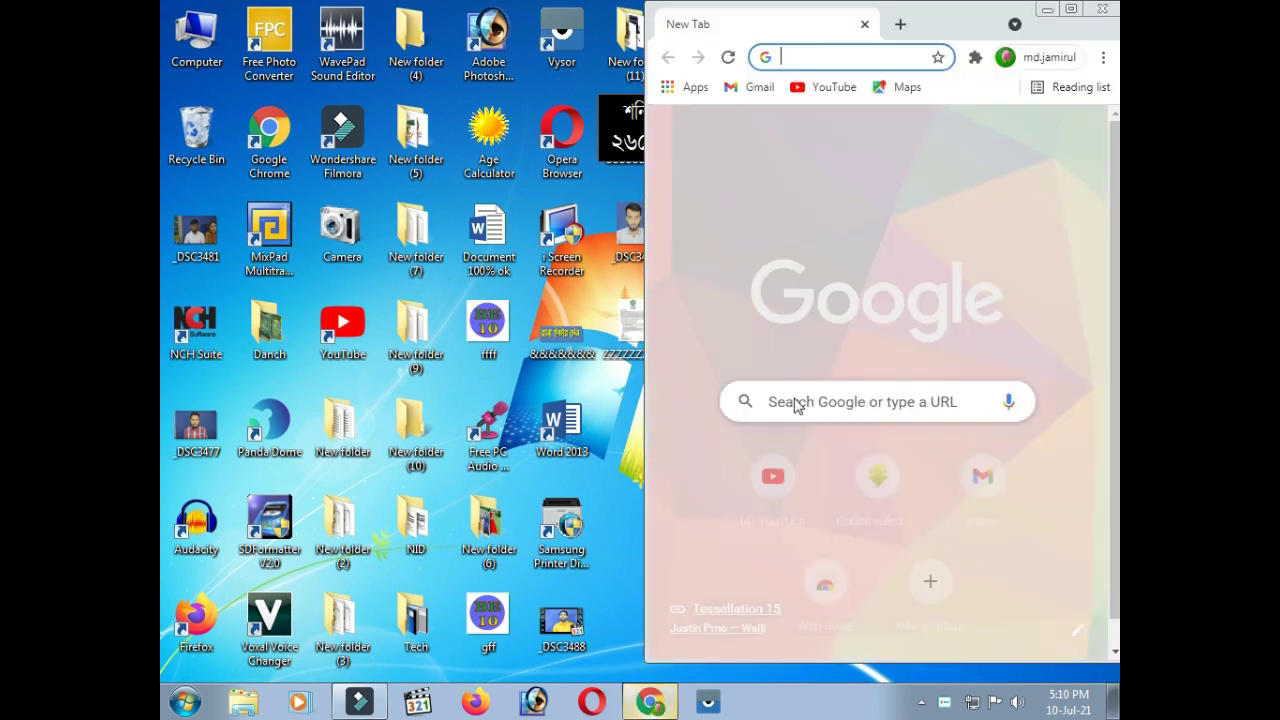
- Search Google for "rapidtags 2021" and open the Rapidtags YouTube tag generator
double_click(918, 30)
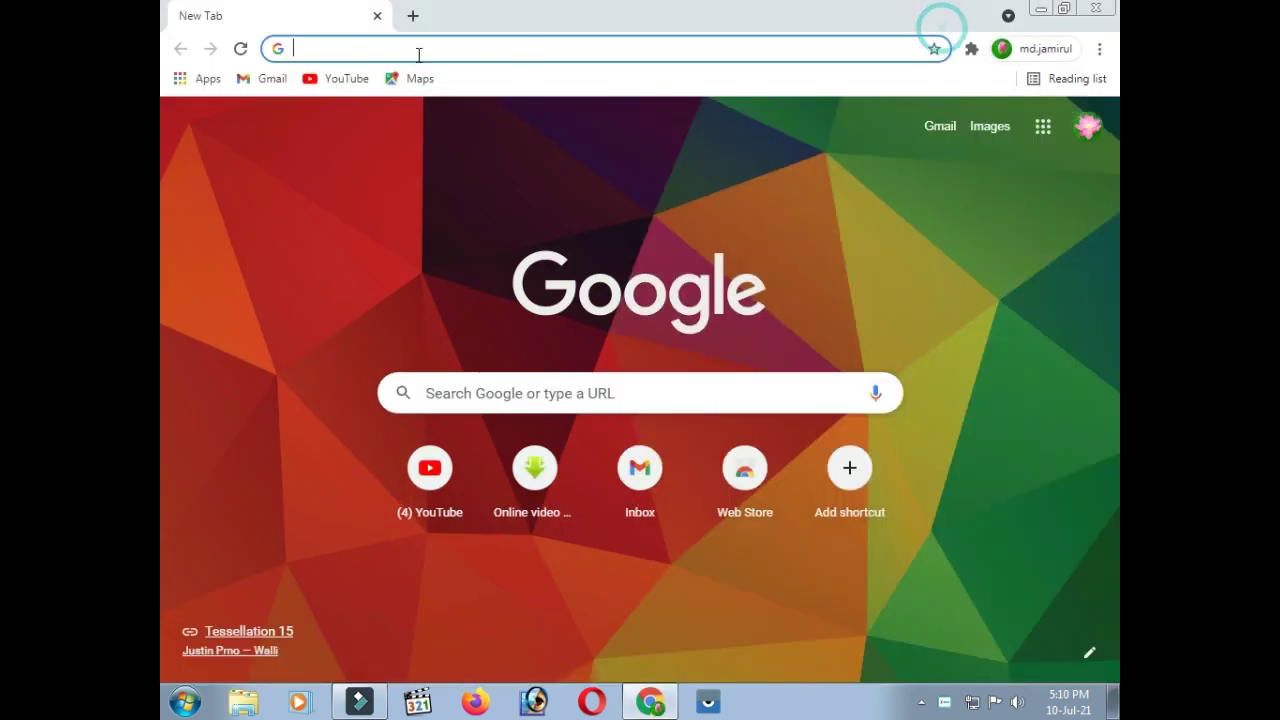
left_click(356, 43)
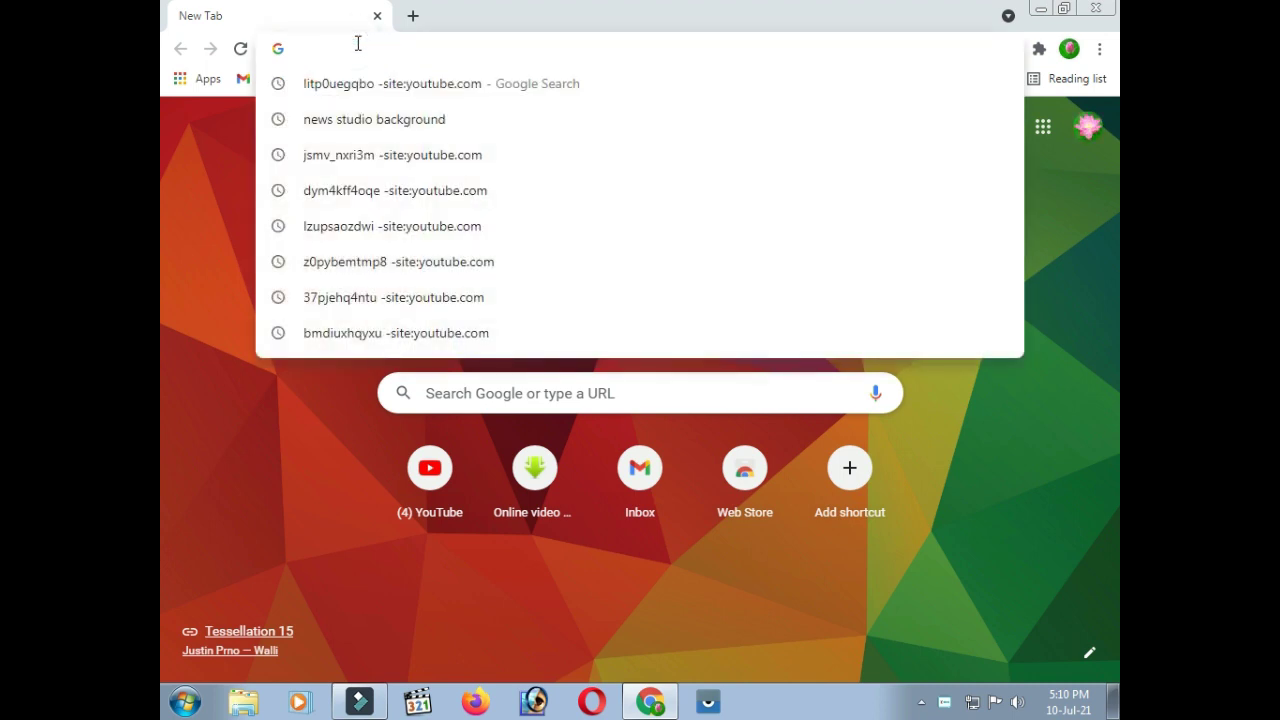
type("rapidtags 2021")
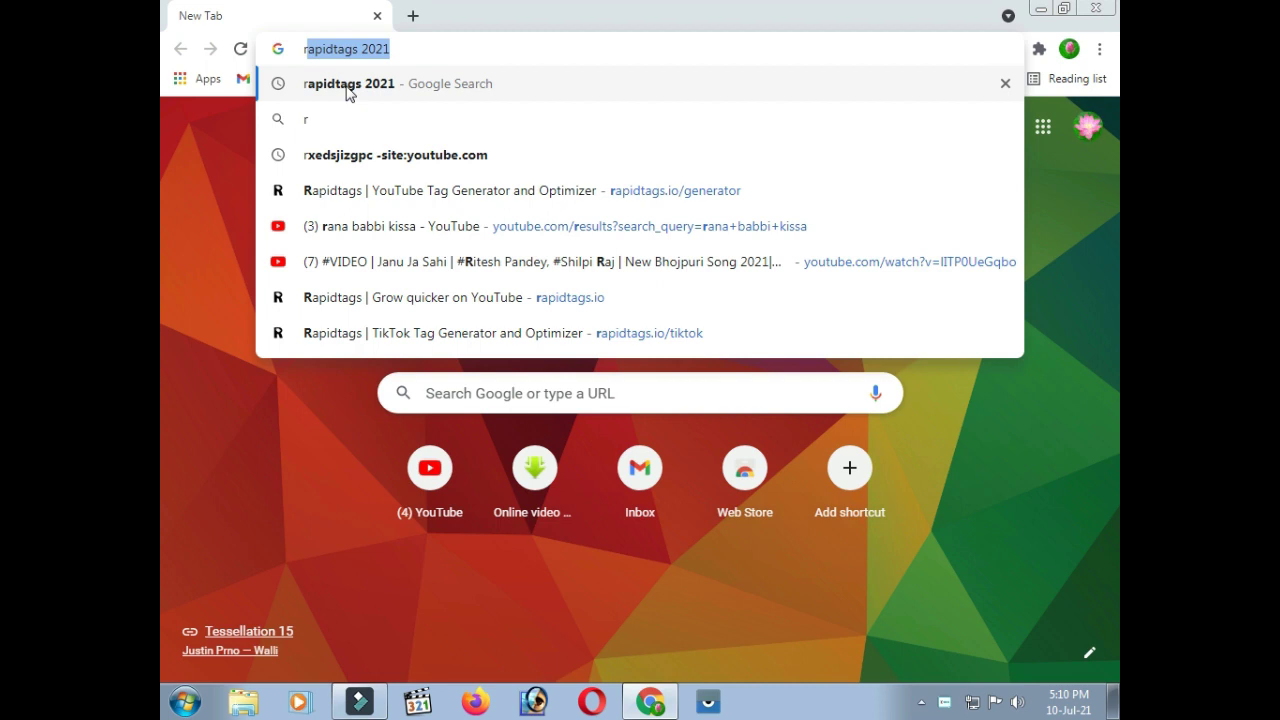
left_click(347, 88)
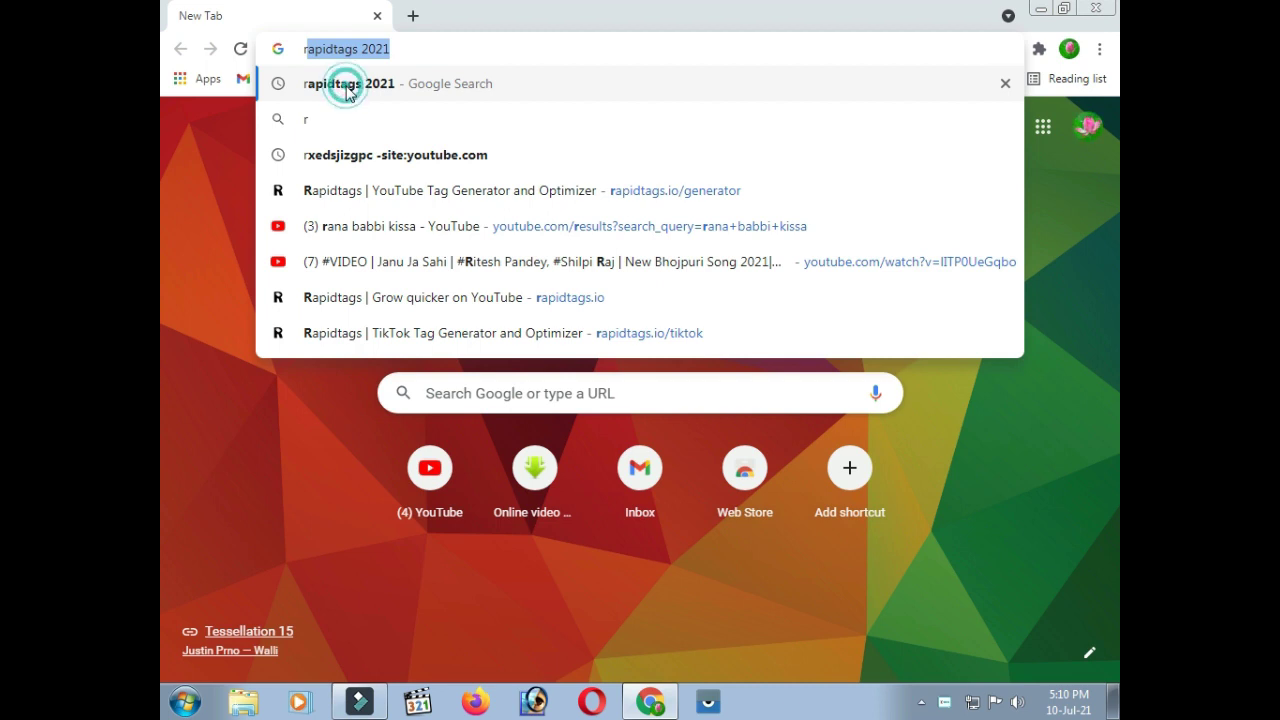
left_click(510, 305)
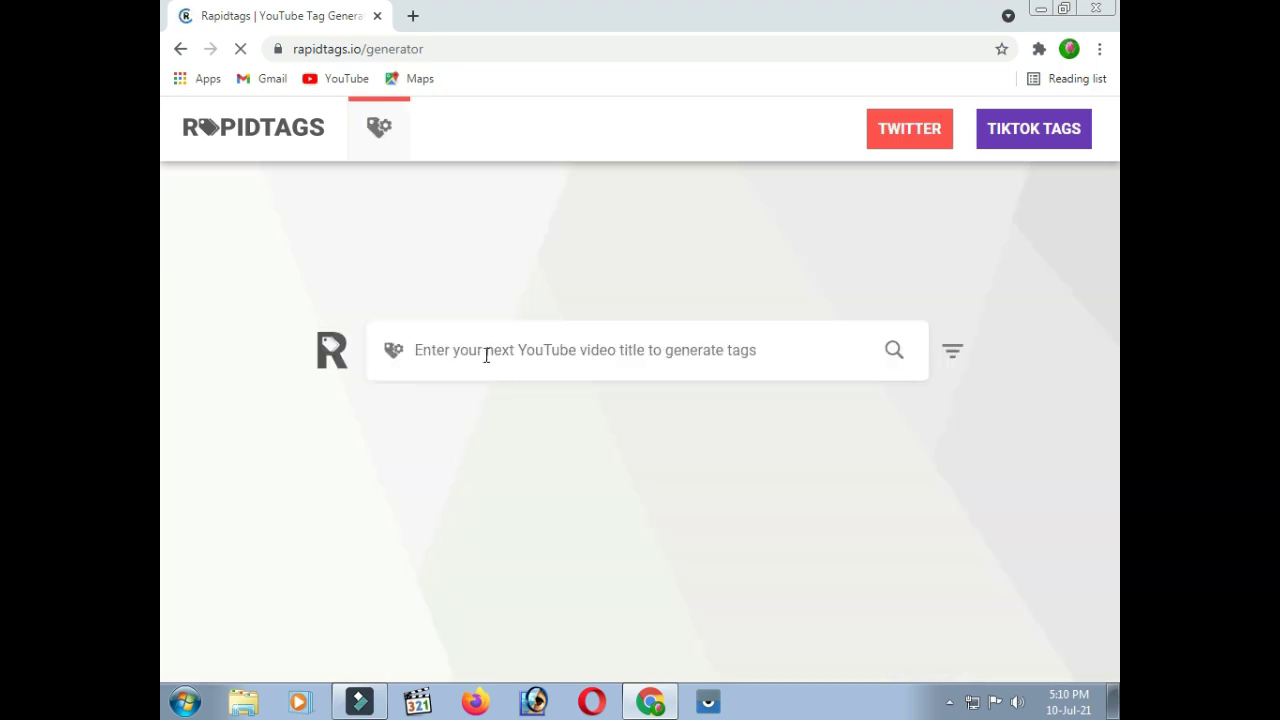
- Generate tags in Rapidtags for the title "How To Rank YouTube Video SEO Bangla Tutorial-2021"
left_click(486, 355)
right_click(474, 347)
left_click(557, 464)
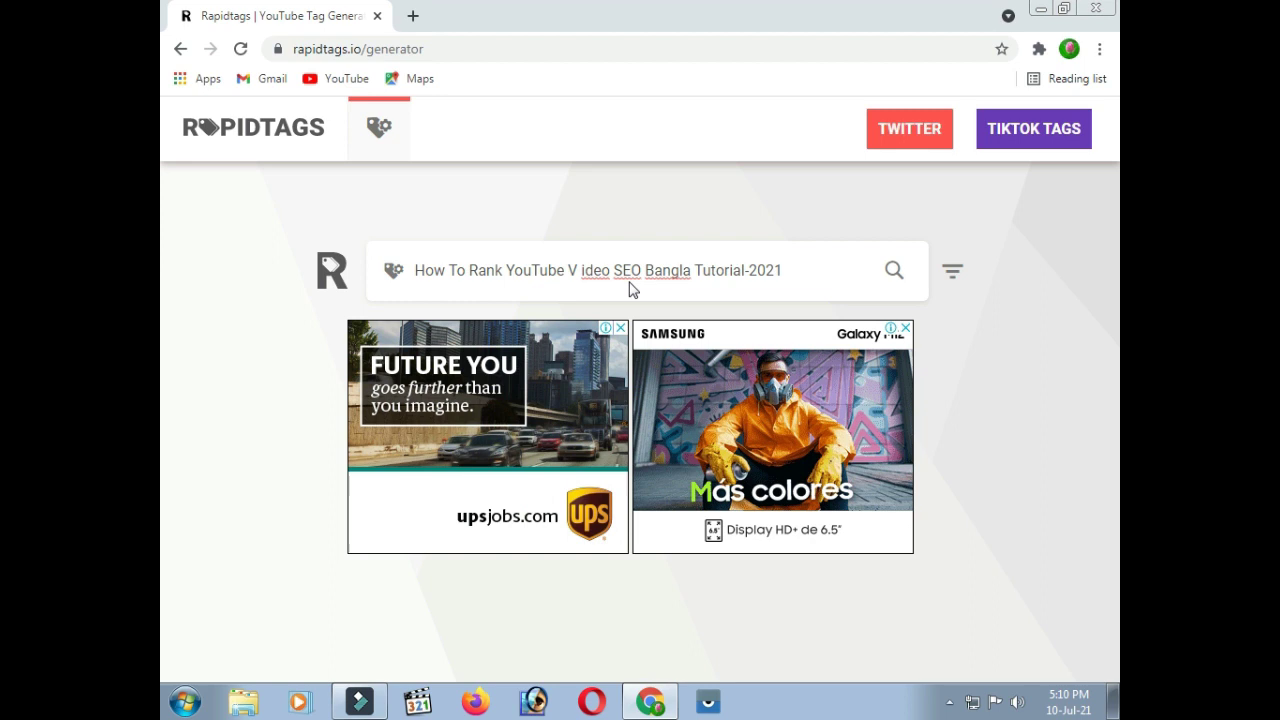
key("BackSpace")
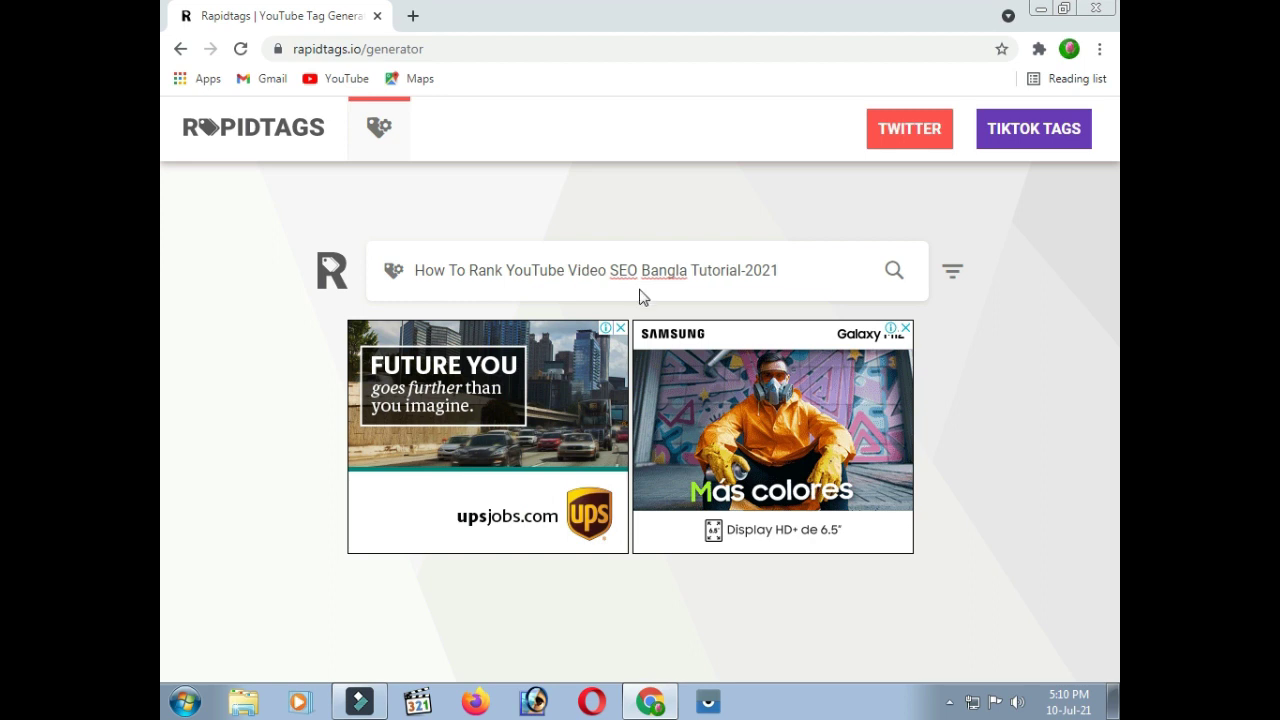
left_click(894, 271)
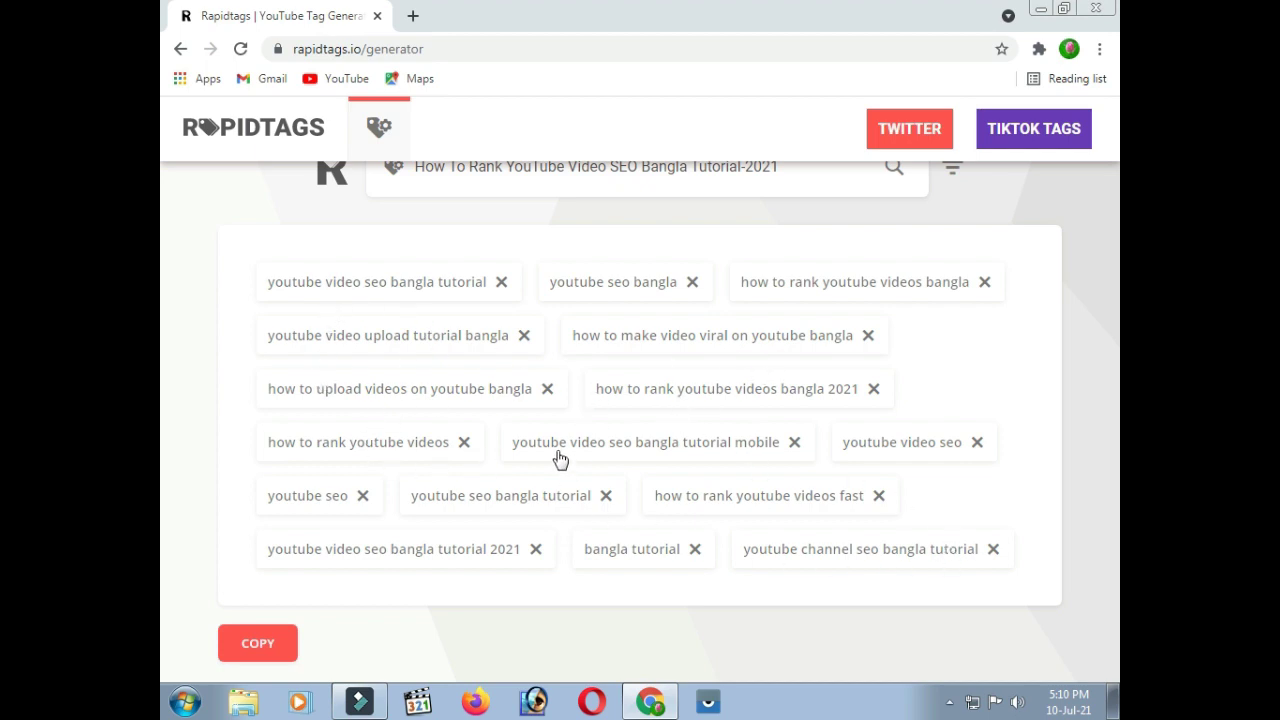
- Open YouTube in a new tab and search for "How To Rank YouTube Video SEO Bangla Tutorial-2021"
left_click(413, 17)
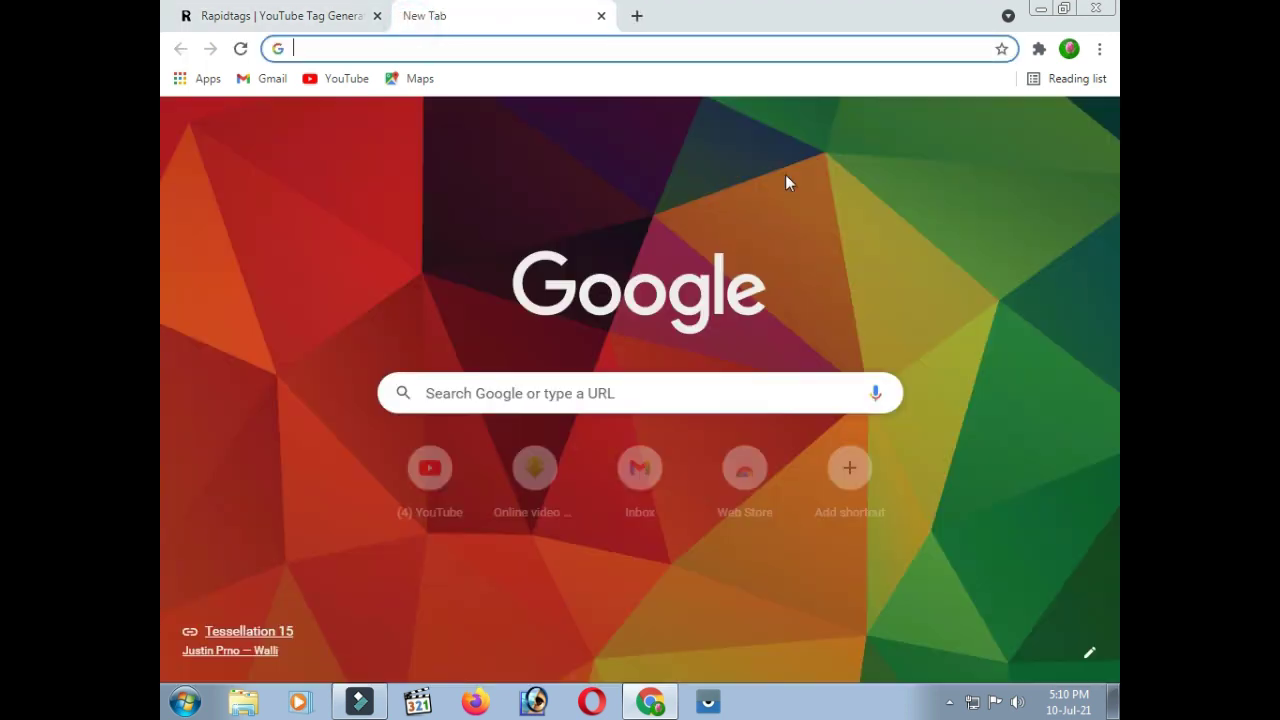
left_click(346, 79)
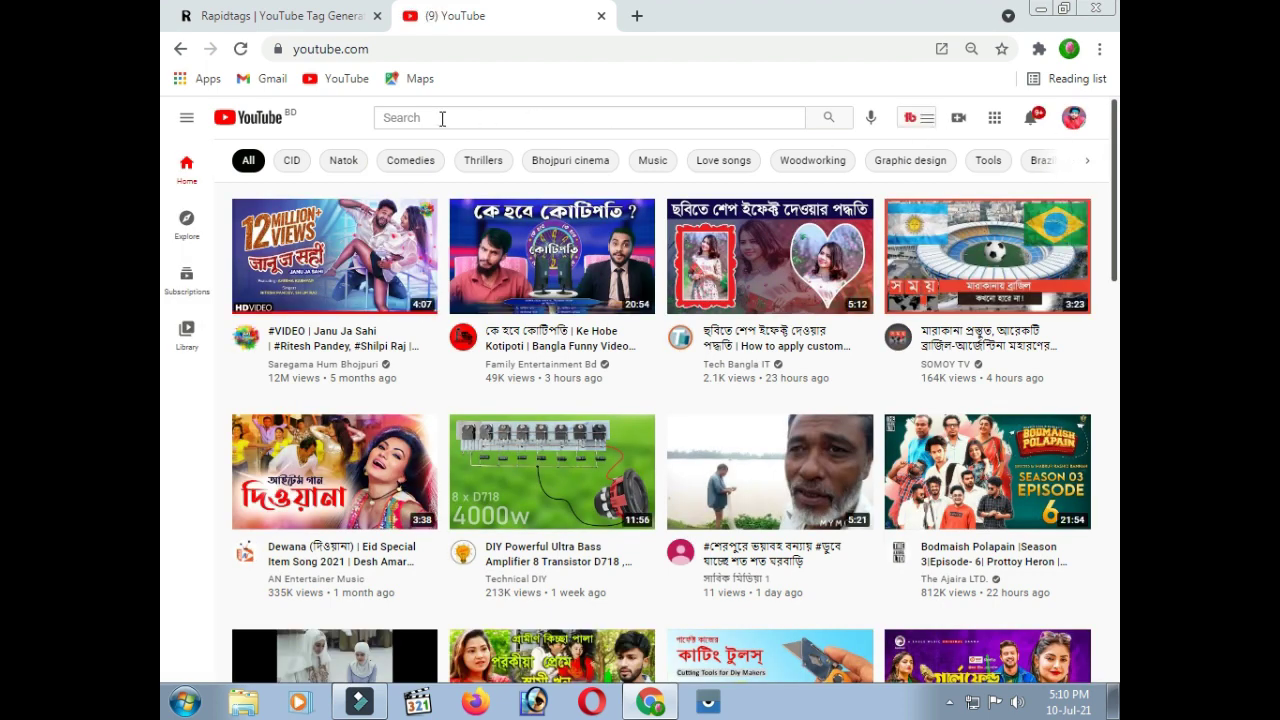
right_click(442, 118)
left_click(506, 234)
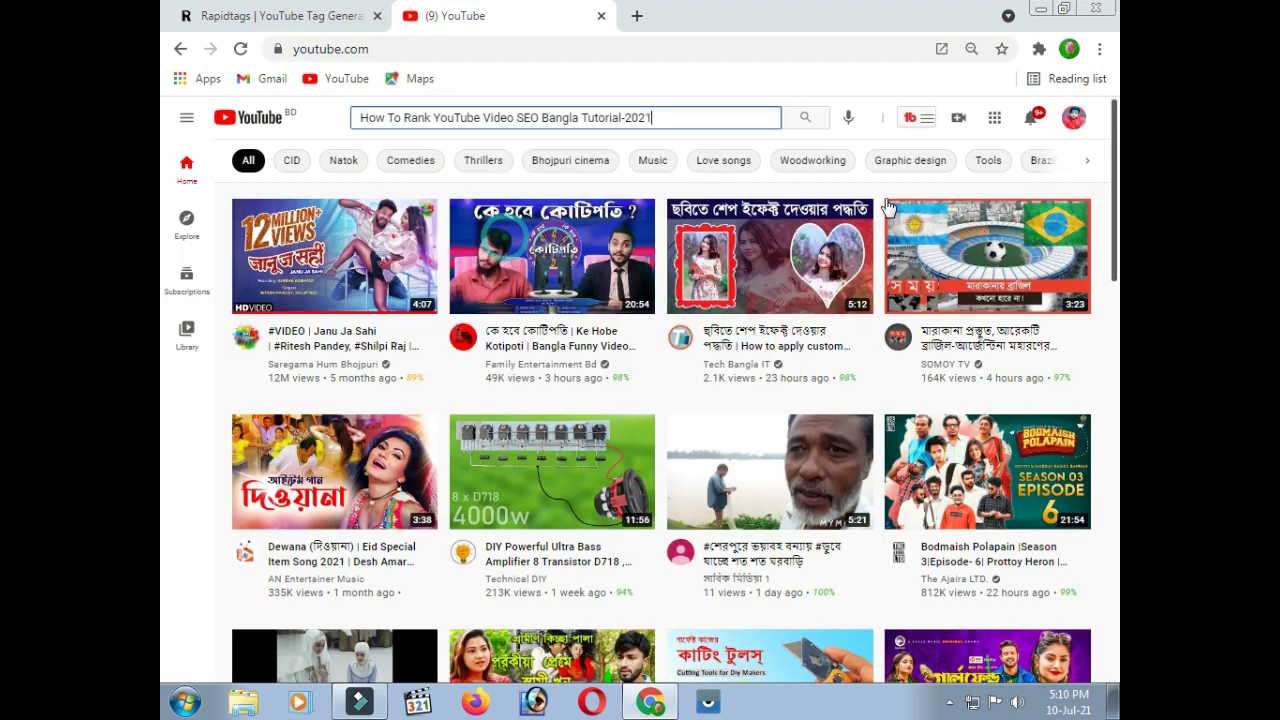
left_click(812, 119)
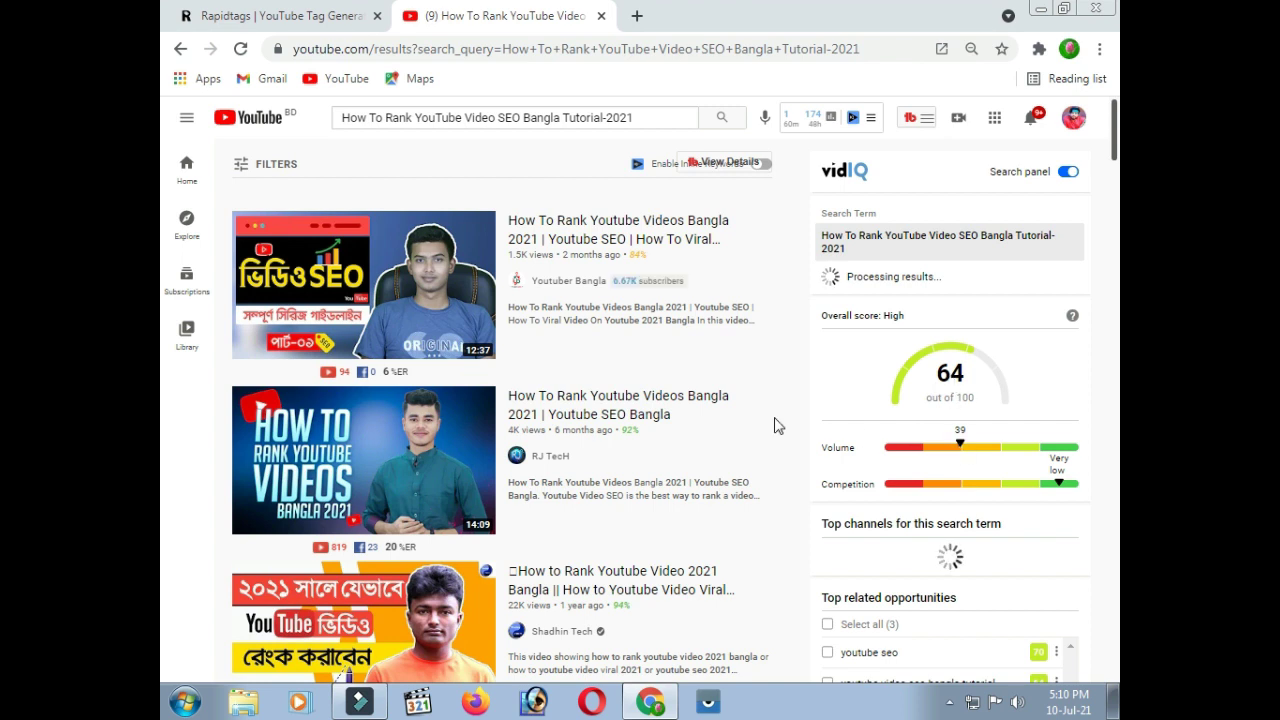
- Examine the competing videos in the search results and the vidIQ keyword score, top channels and related opportunities
scroll(590, 420, "down", 2)
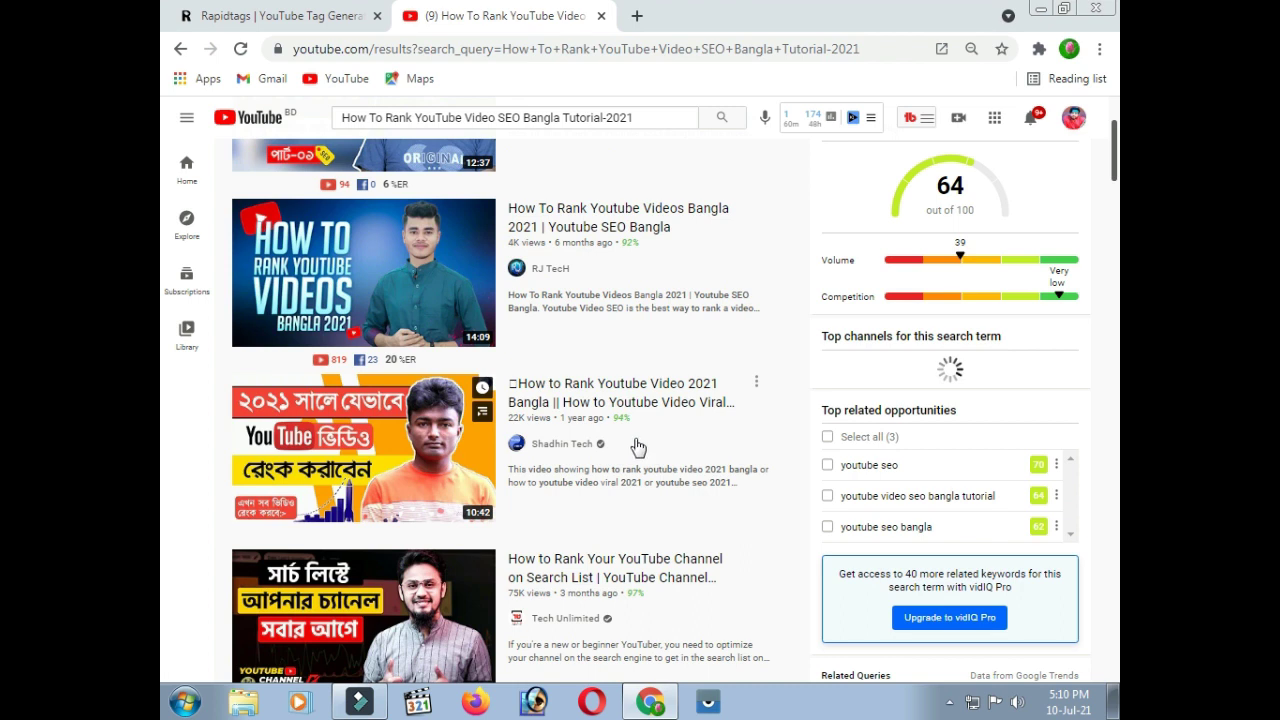
mouse_move(616, 420)
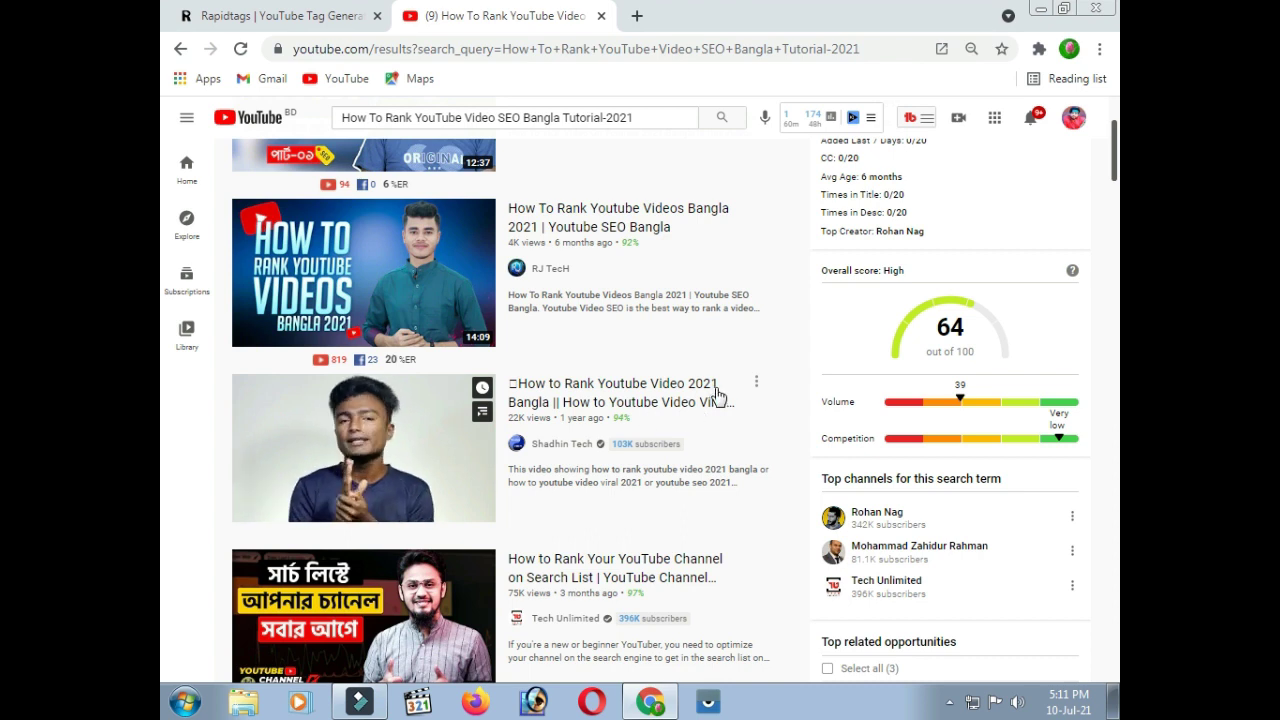
scroll(686, 364, "up", 2)
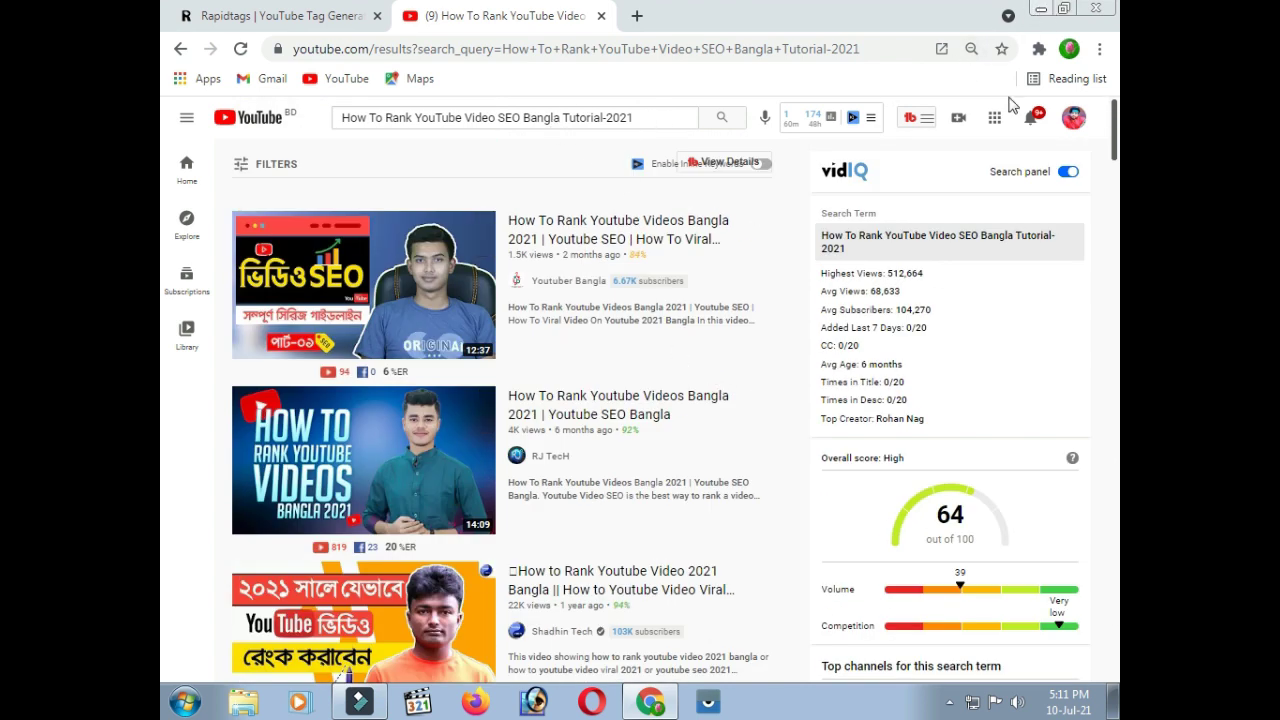
left_click(300, 16)
left_click(545, 16)
scroll(1046, 585, "down", 3)
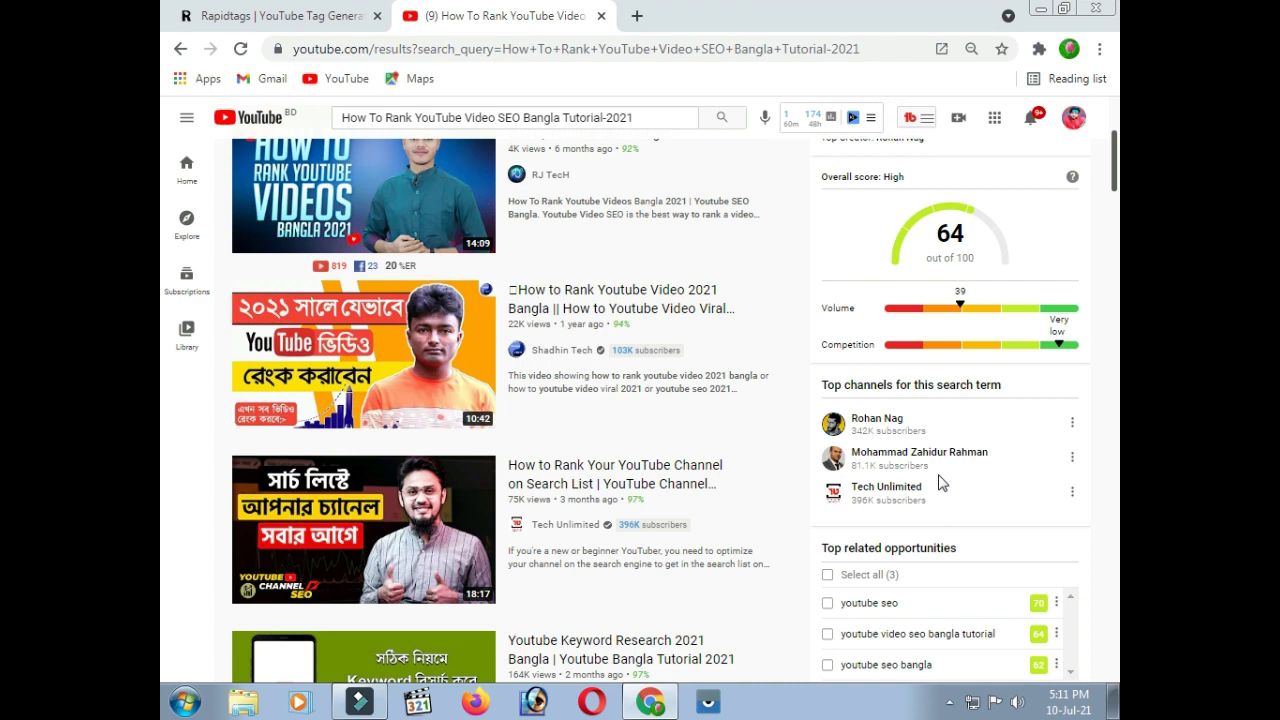
scroll(940, 483, "down", 6)
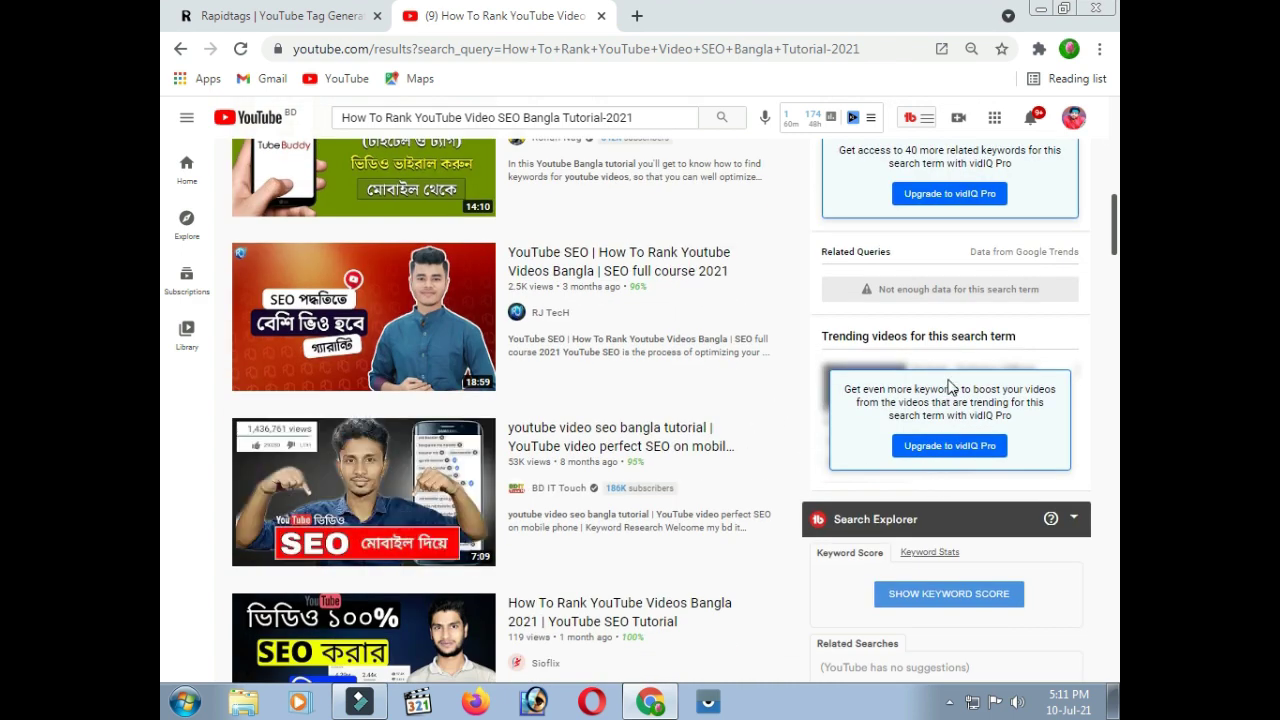
scroll(950, 388, "up", 10)
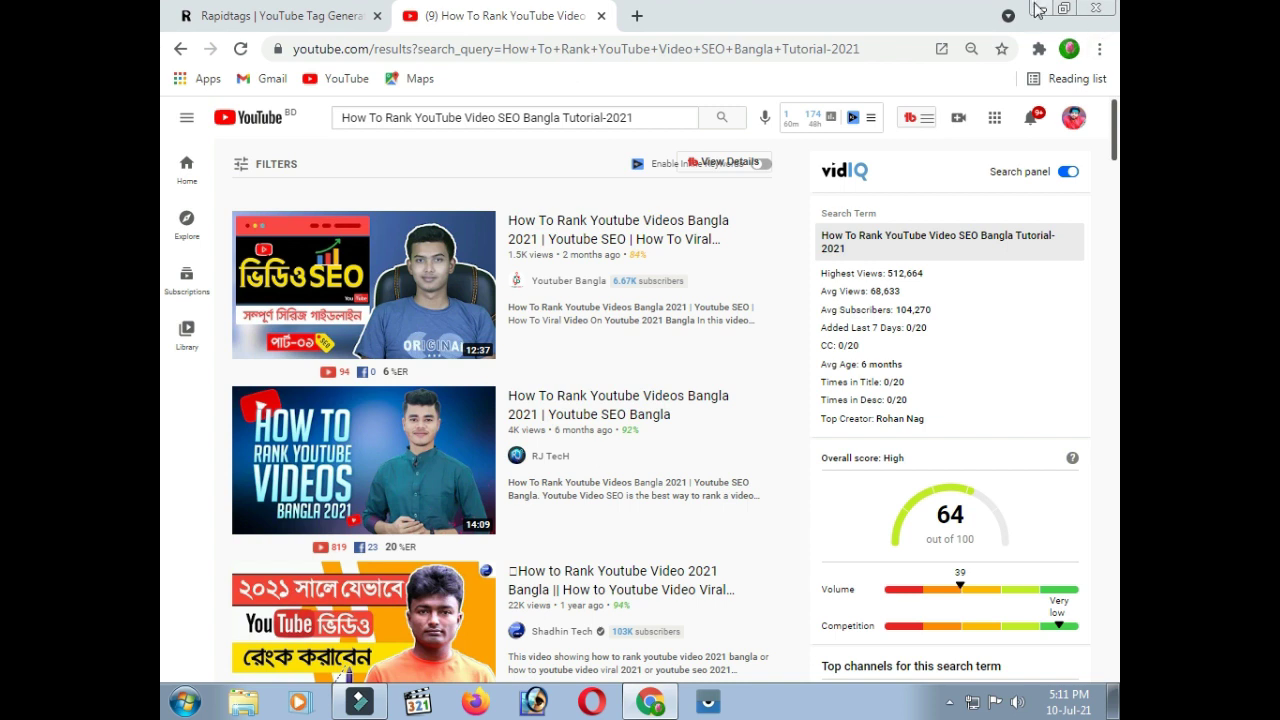
- Minimise the browser and copy the name of the desktop video "How To Rank YouTube Video SEO Bangla Tutorial-2021" without renaming it
left_click(1041, 10)
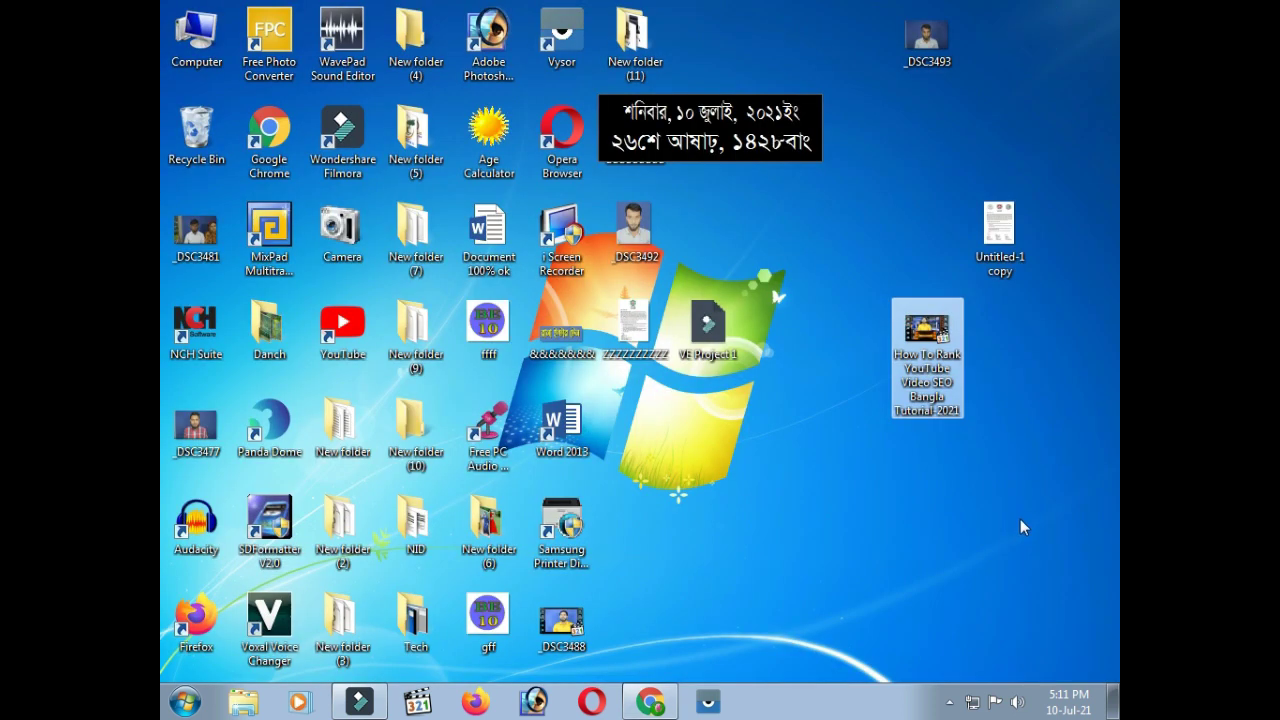
left_click(924, 370)
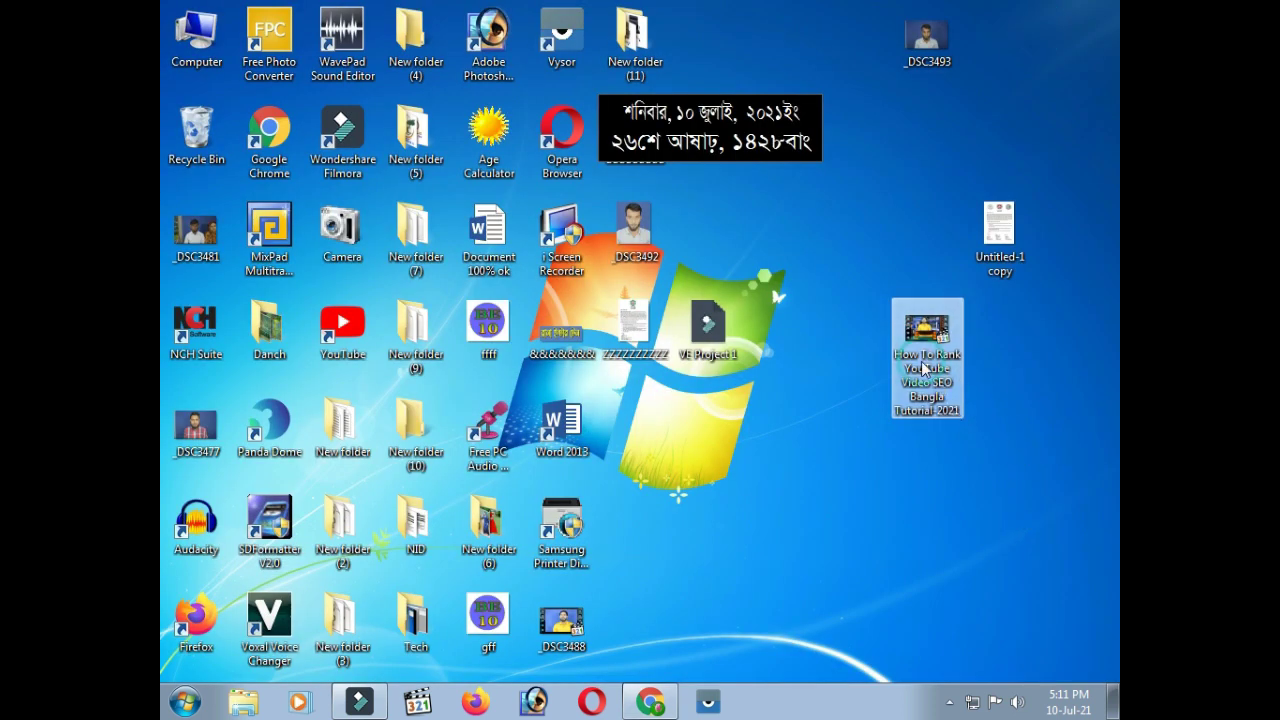
right_click(924, 365)
left_click(924, 424)
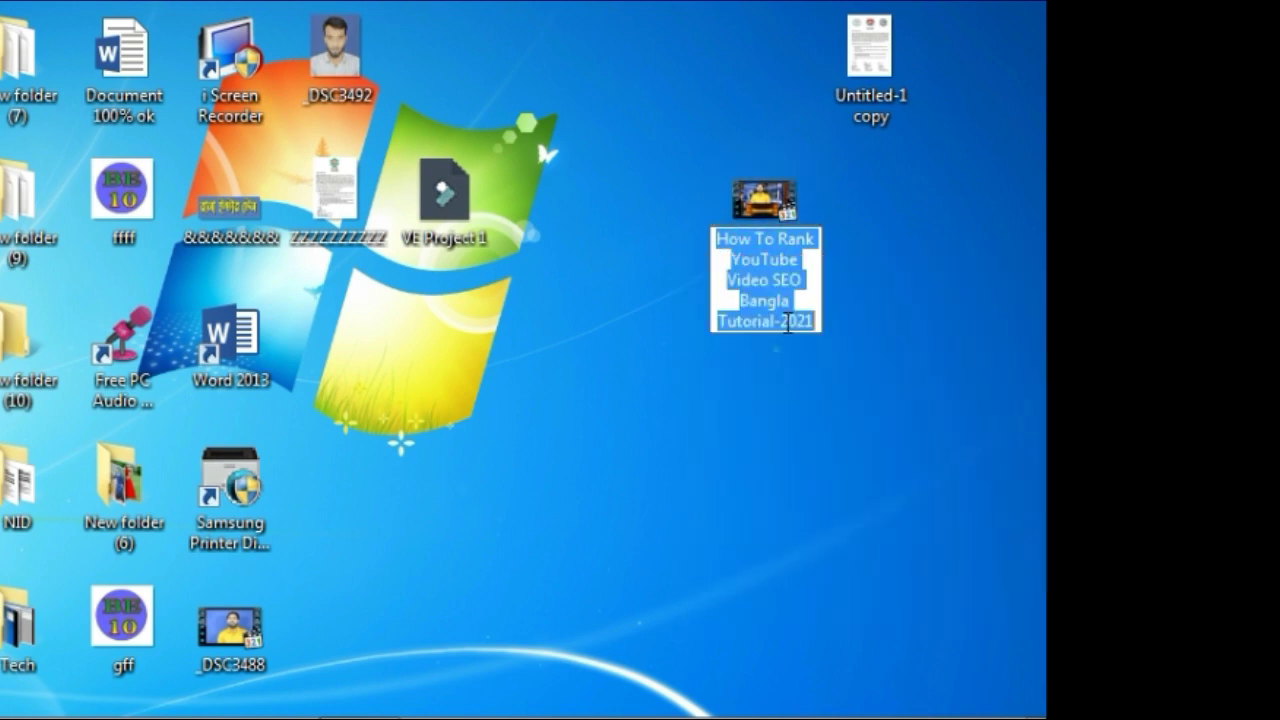
left_click(929, 268)
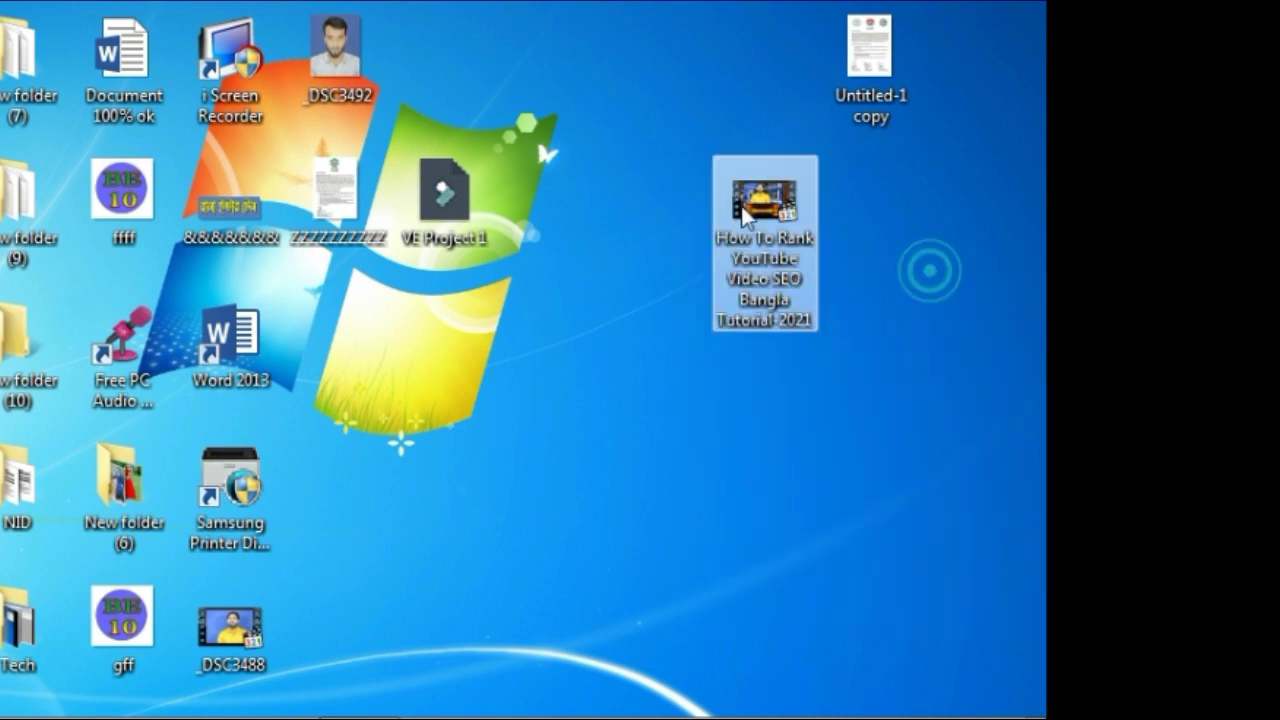
- Open the detailed properties of the "How To Rank YouTube Video SEO Bangla Tutorial-2021" video file
right_click(751, 214)
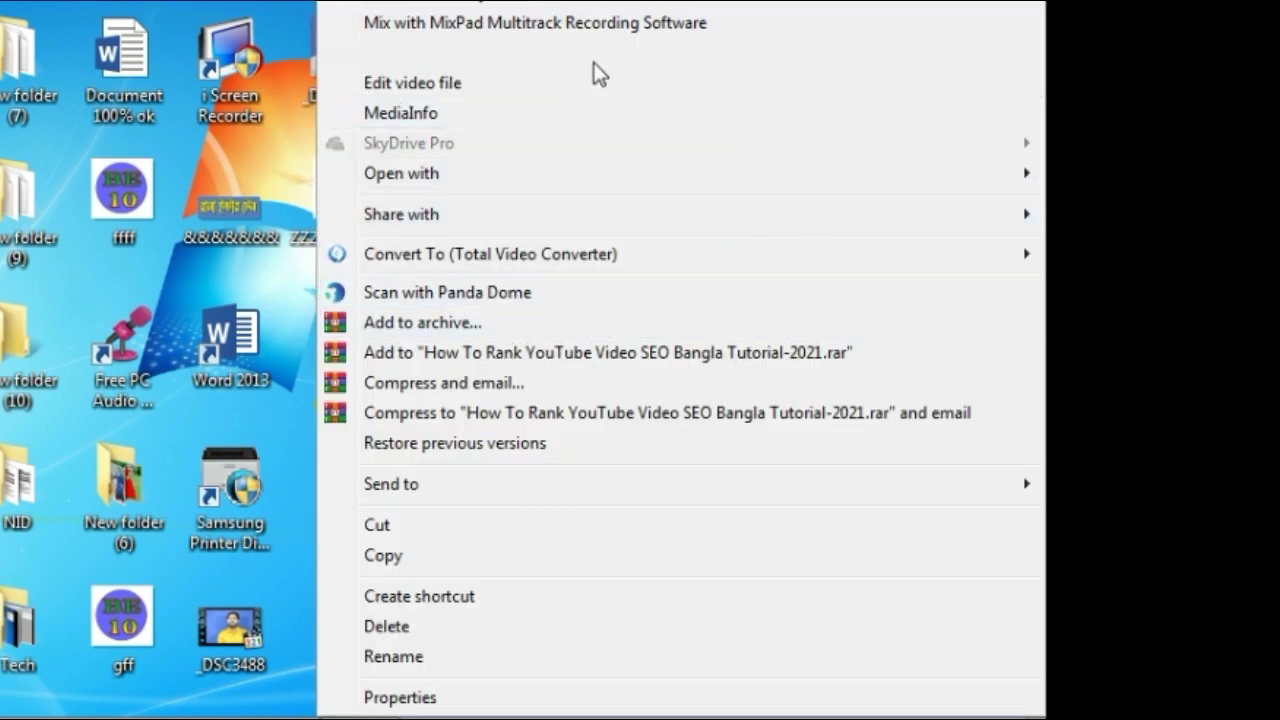
left_click(474, 706)
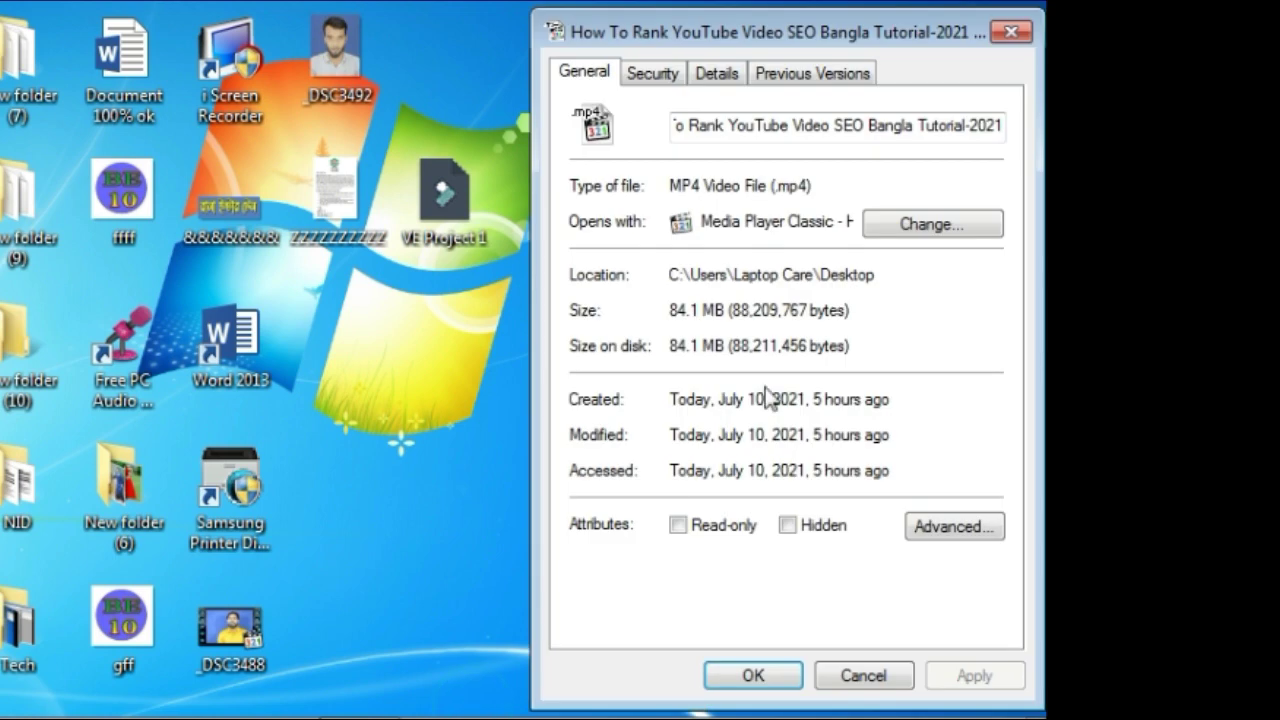
left_click(716, 75)
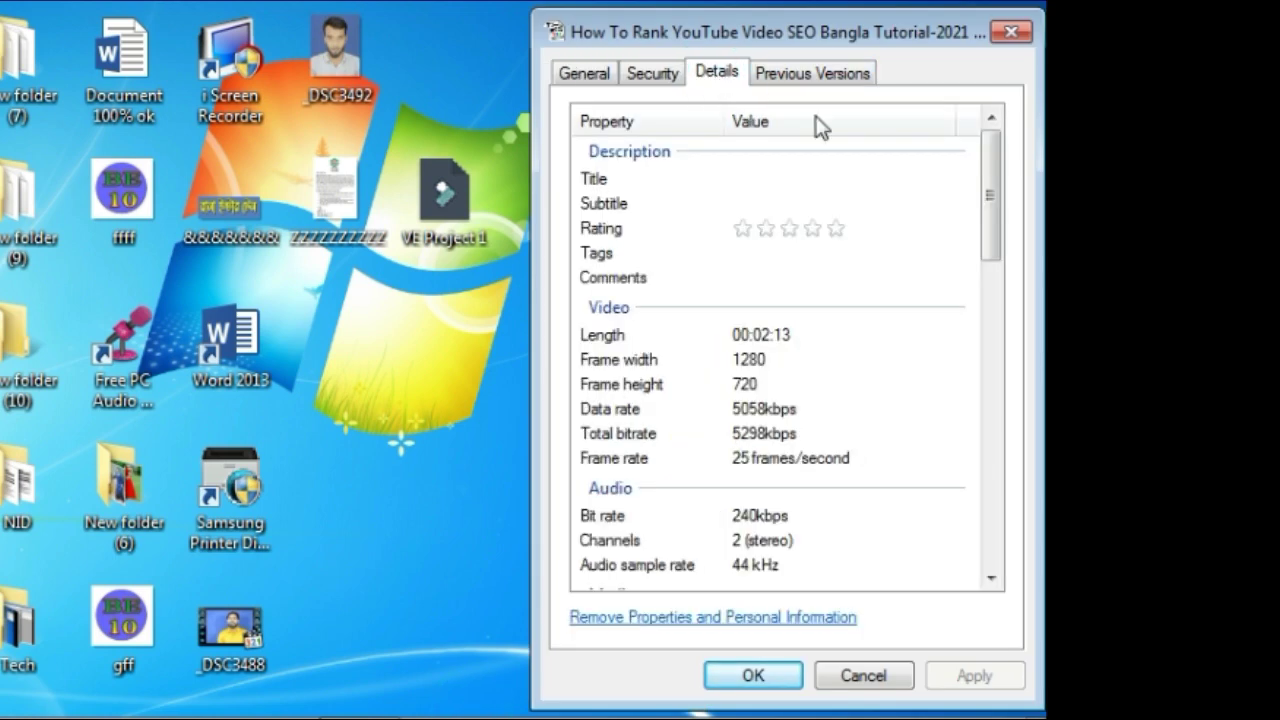
- Set both the video file's Title and Subtitle to "How To Rank YouTube Video SEO Bangla Tutorial-2021"
left_click(776, 178)
right_click(778, 182)
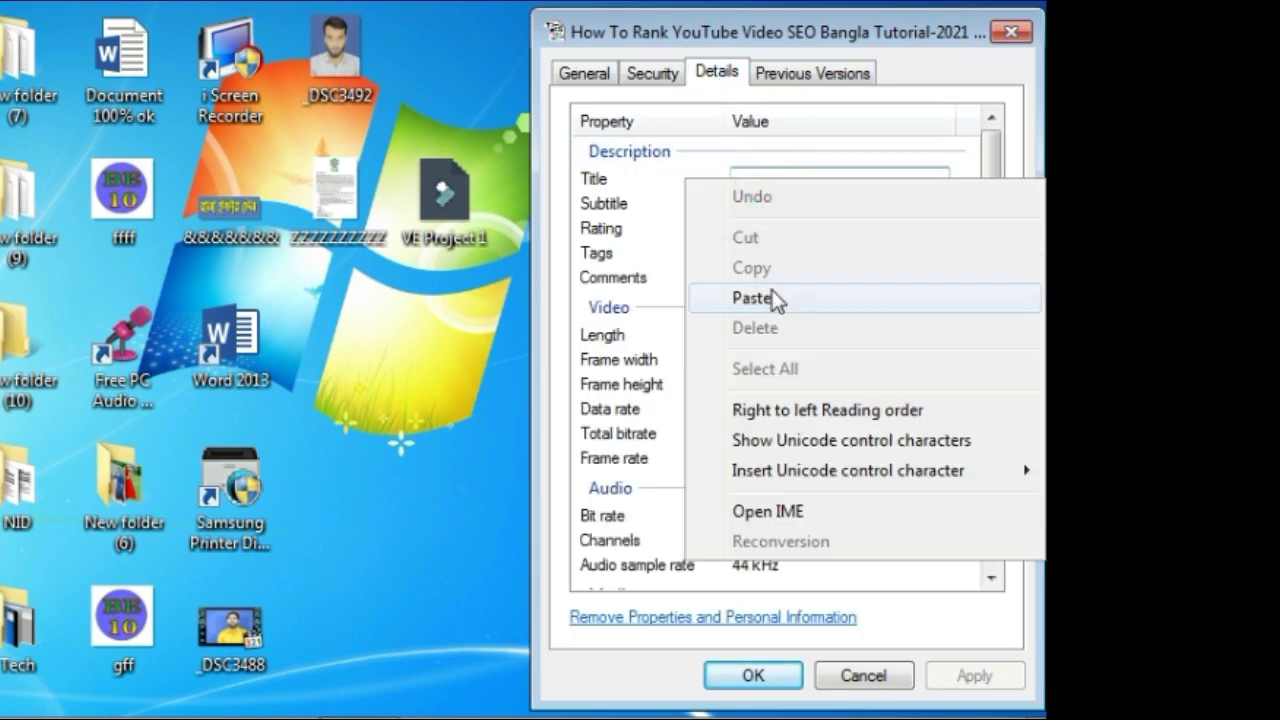
left_click(786, 306)
left_click(773, 204)
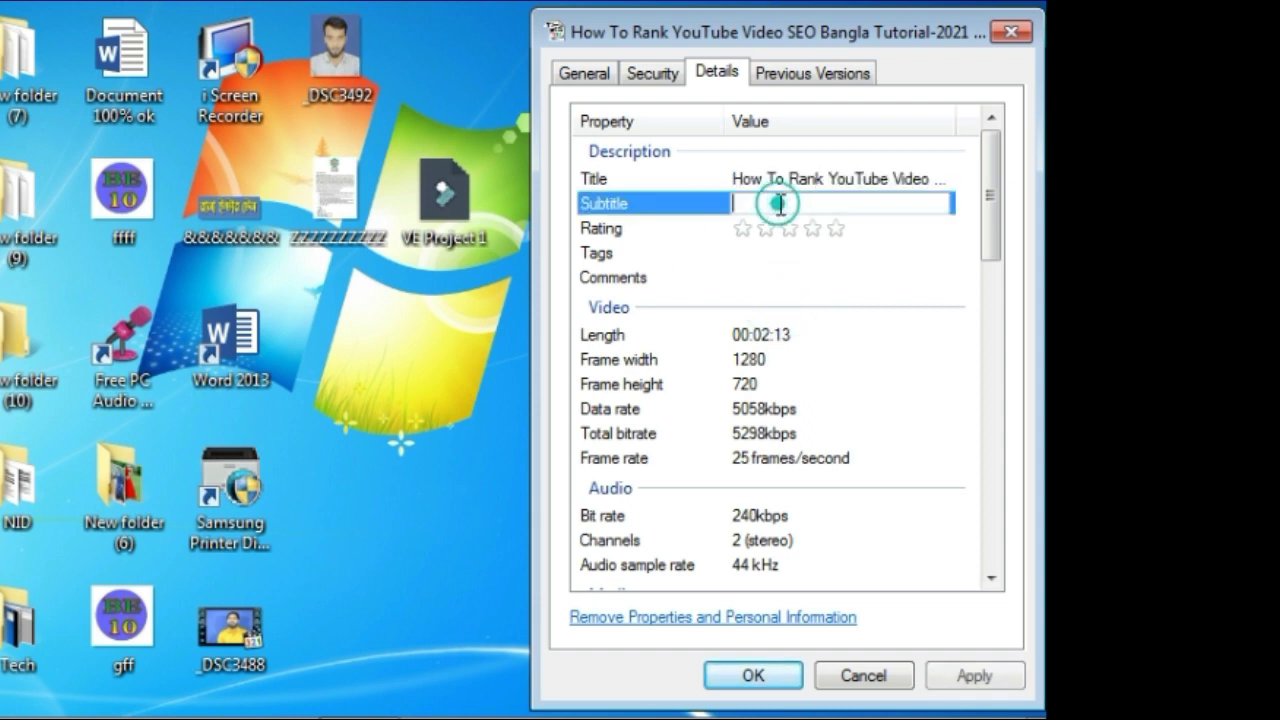
right_click(778, 205)
left_click(812, 323)
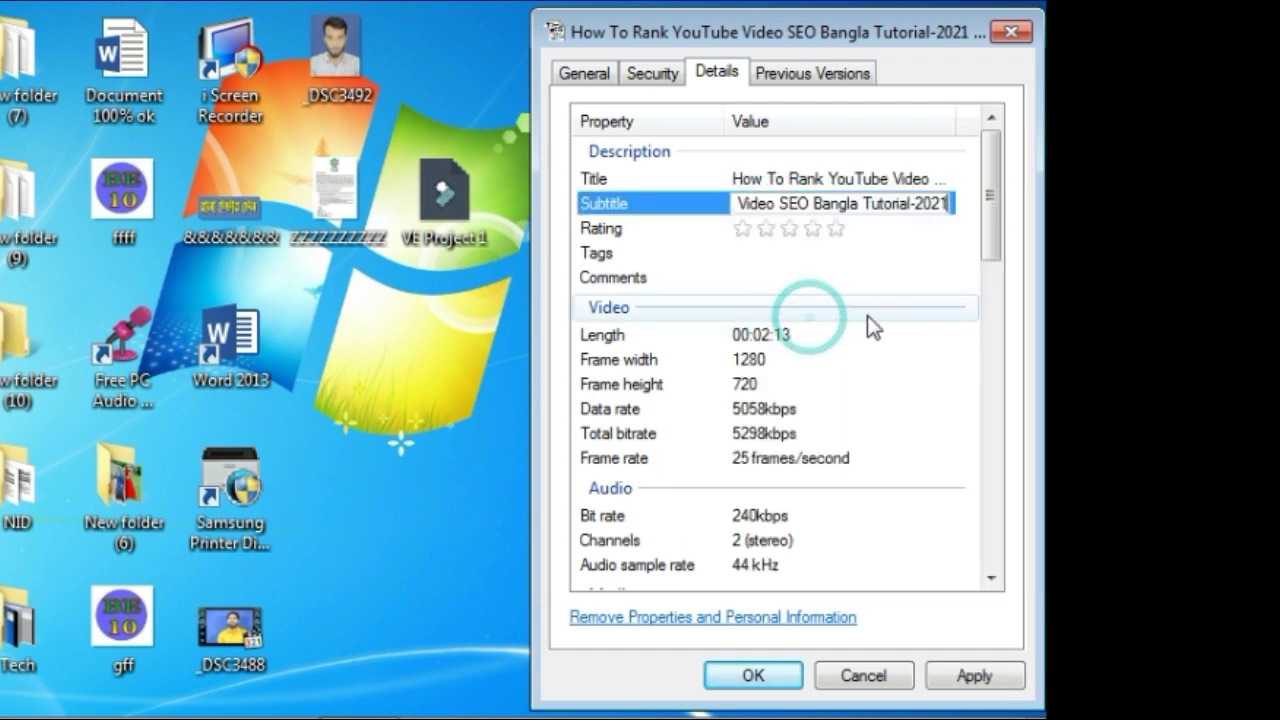
- Set the video file's Rating to five stars
left_click(745, 238)
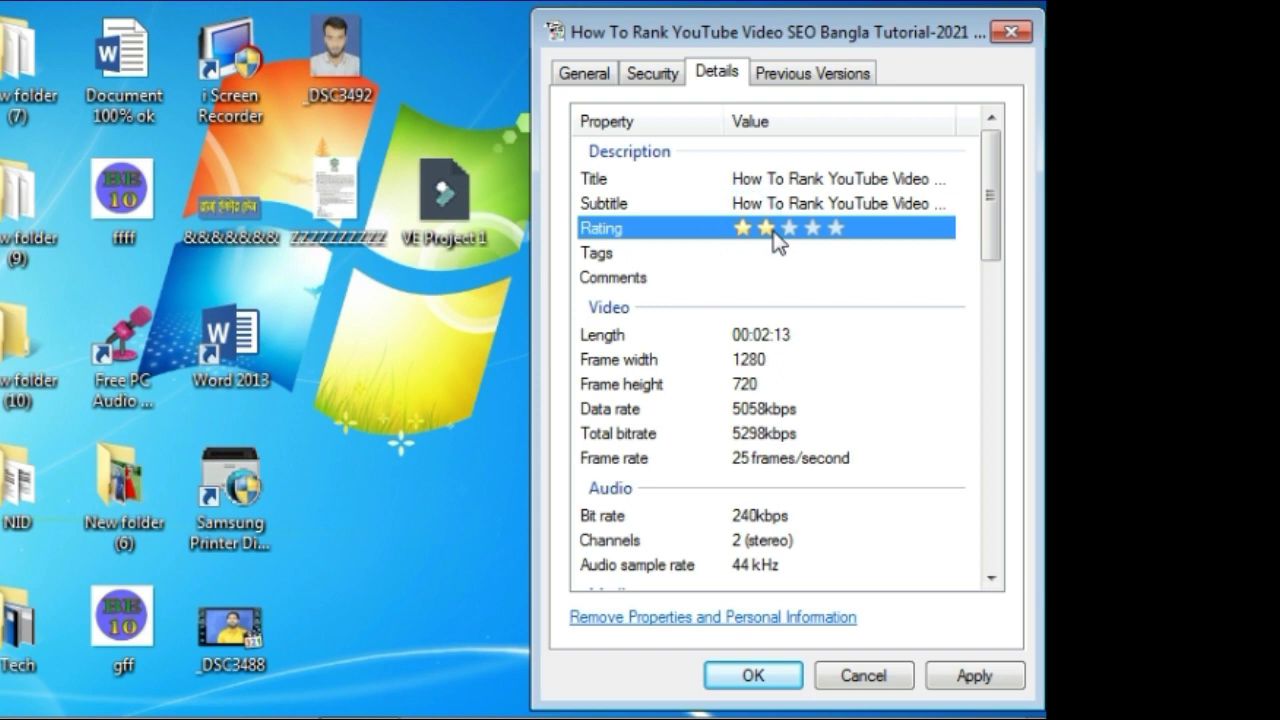
left_click(813, 232)
left_click(797, 256)
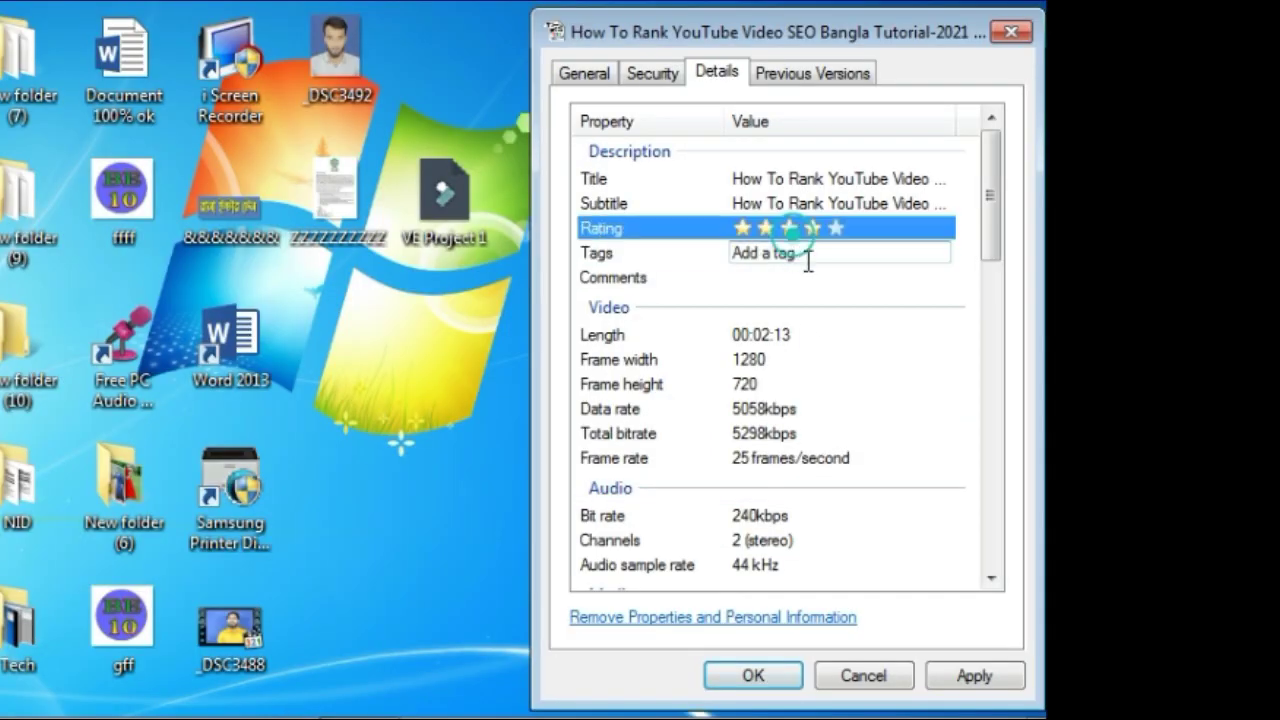
left_click(836, 230)
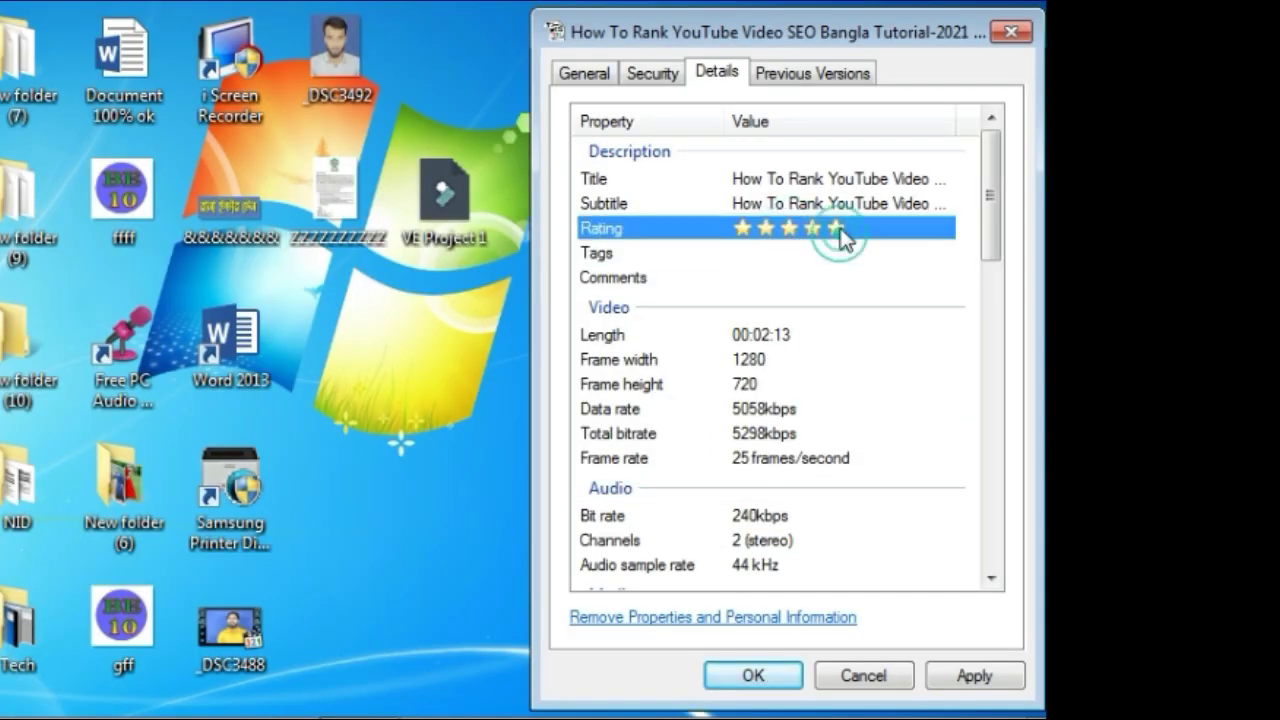
- Paste the generated YouTube SEO tags into the video file's Tags property and append "sn bangla1"
left_click(780, 254)
right_click(780, 254)
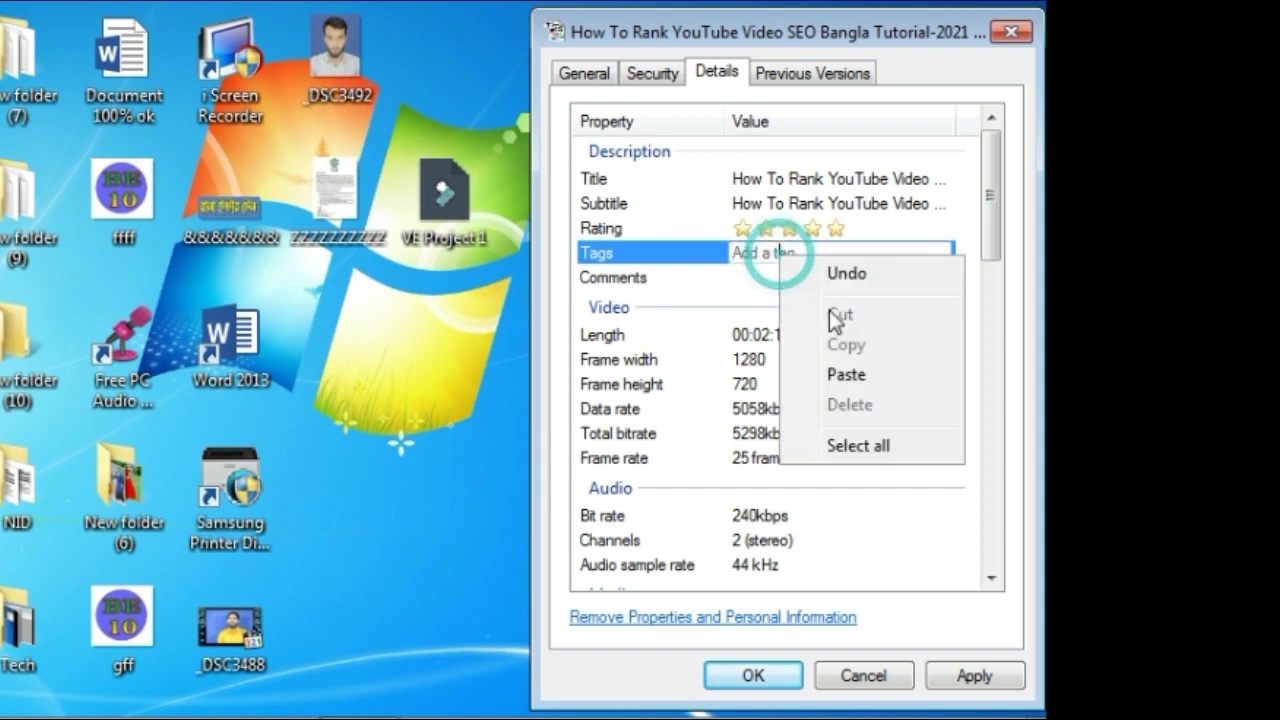
left_click(858, 377)
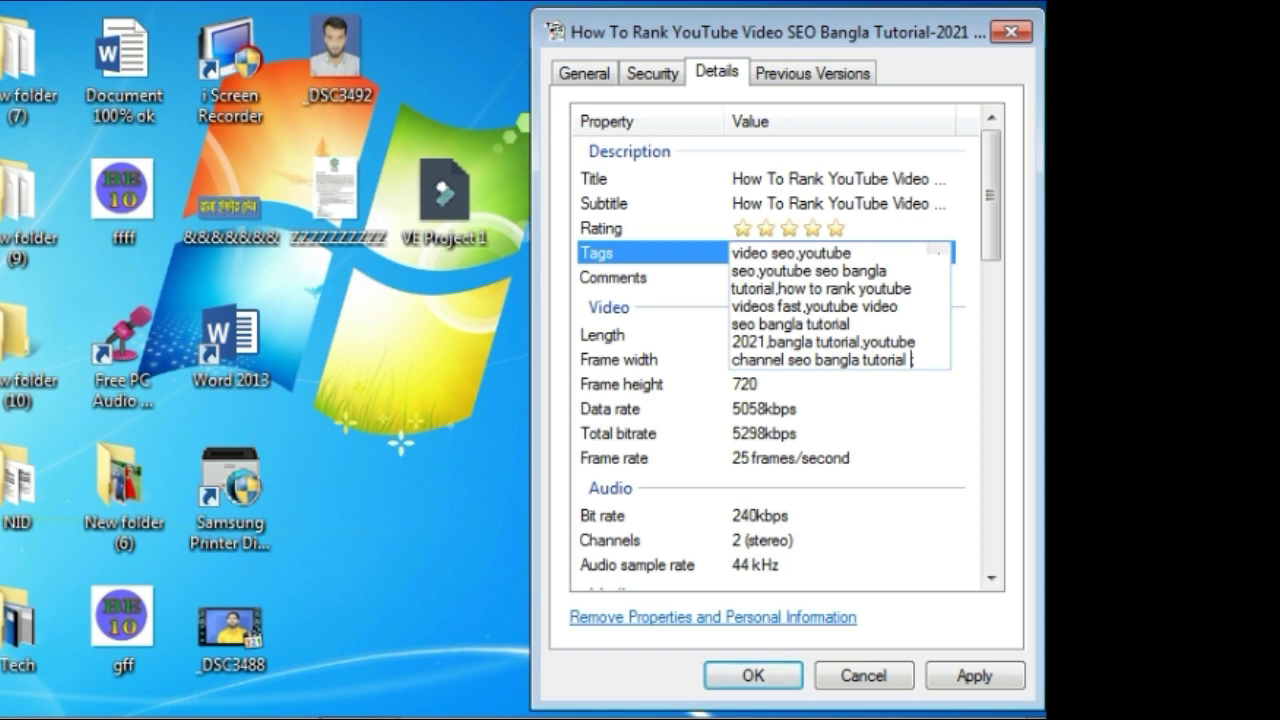
type("n bangla1;")
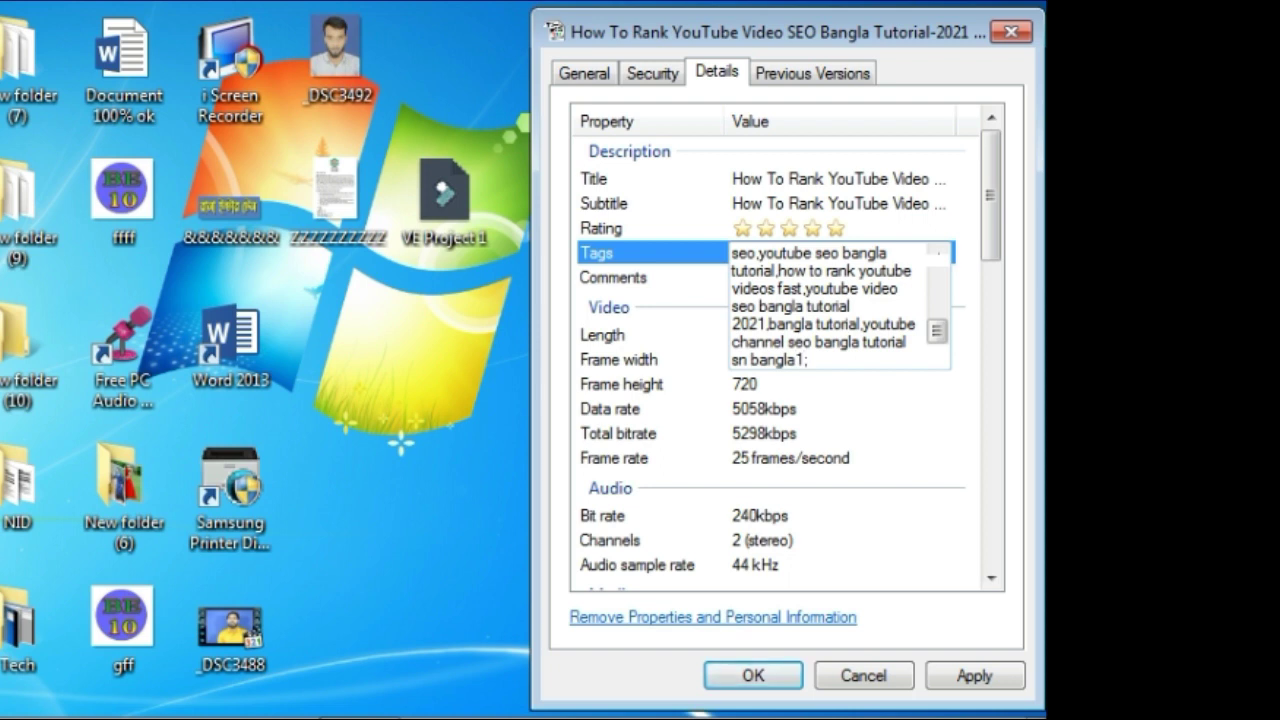
left_click(960, 396)
- Paste the generated YouTube SEO tags into the video file's Comments property and insert "sn bangla" after "youtube" in "video seo,youtube"
left_click(798, 284)
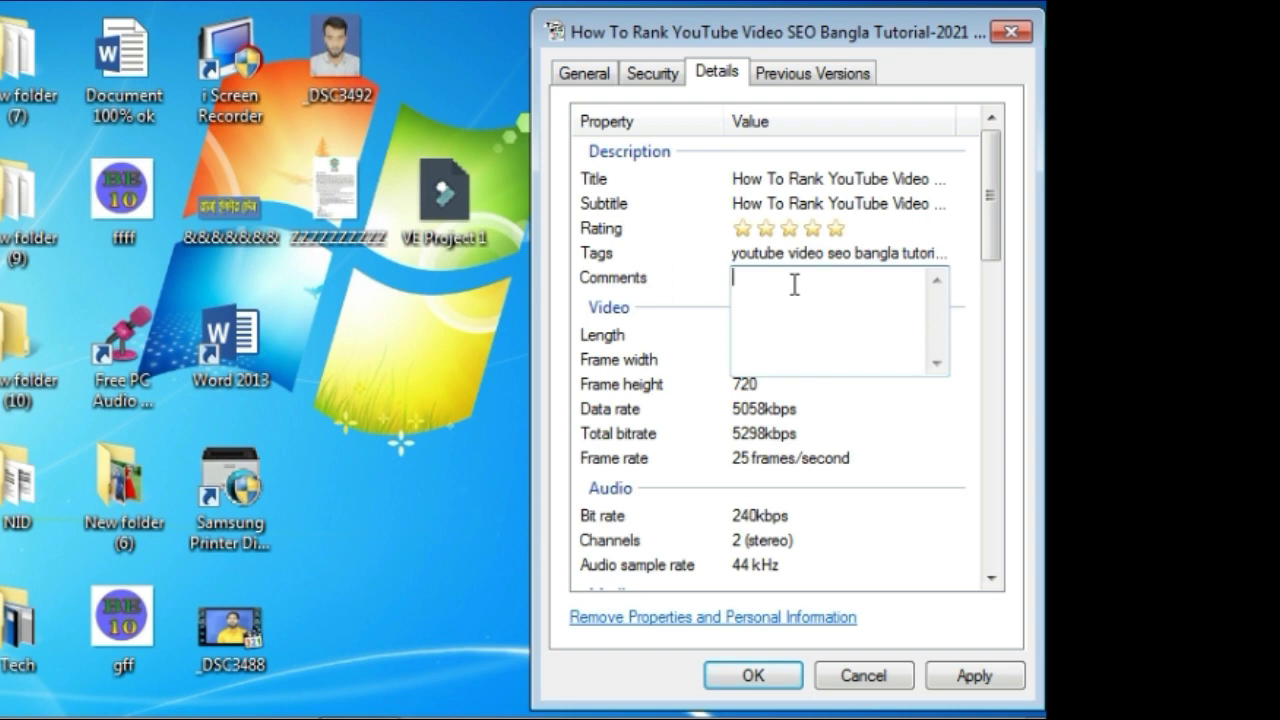
right_click(795, 284)
left_click(766, 409)
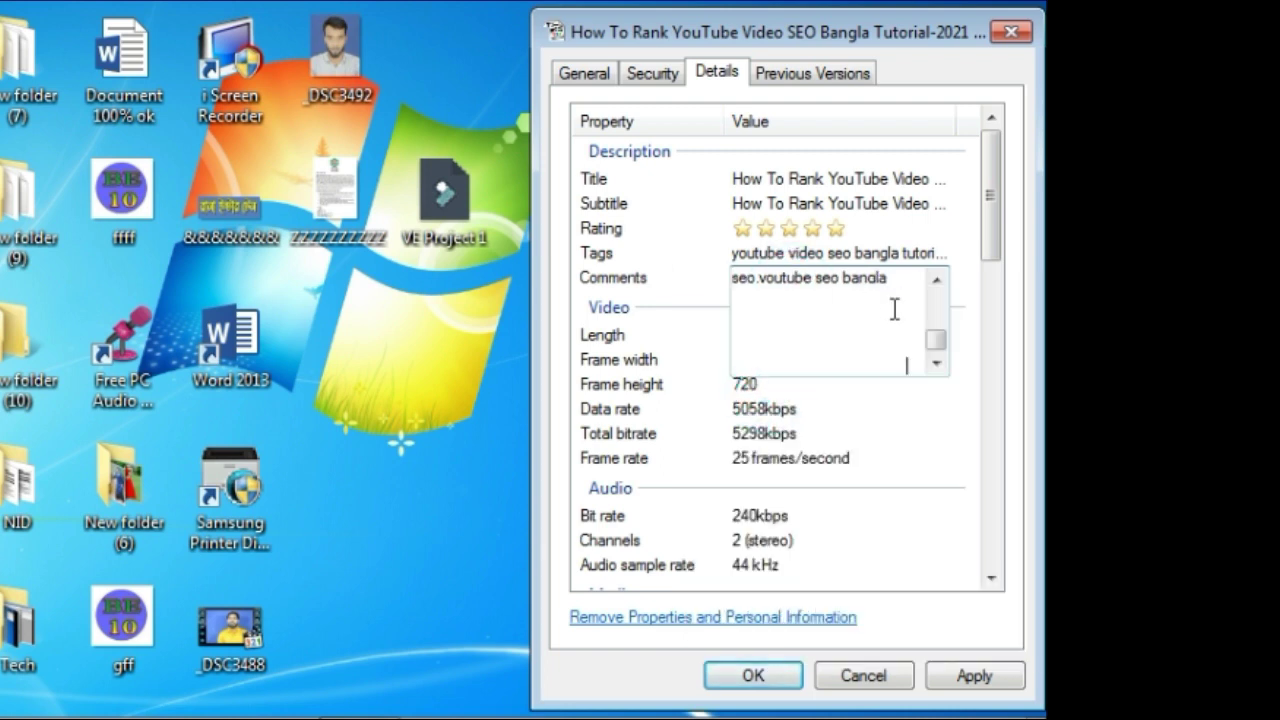
scroll(889, 320, "up", 2)
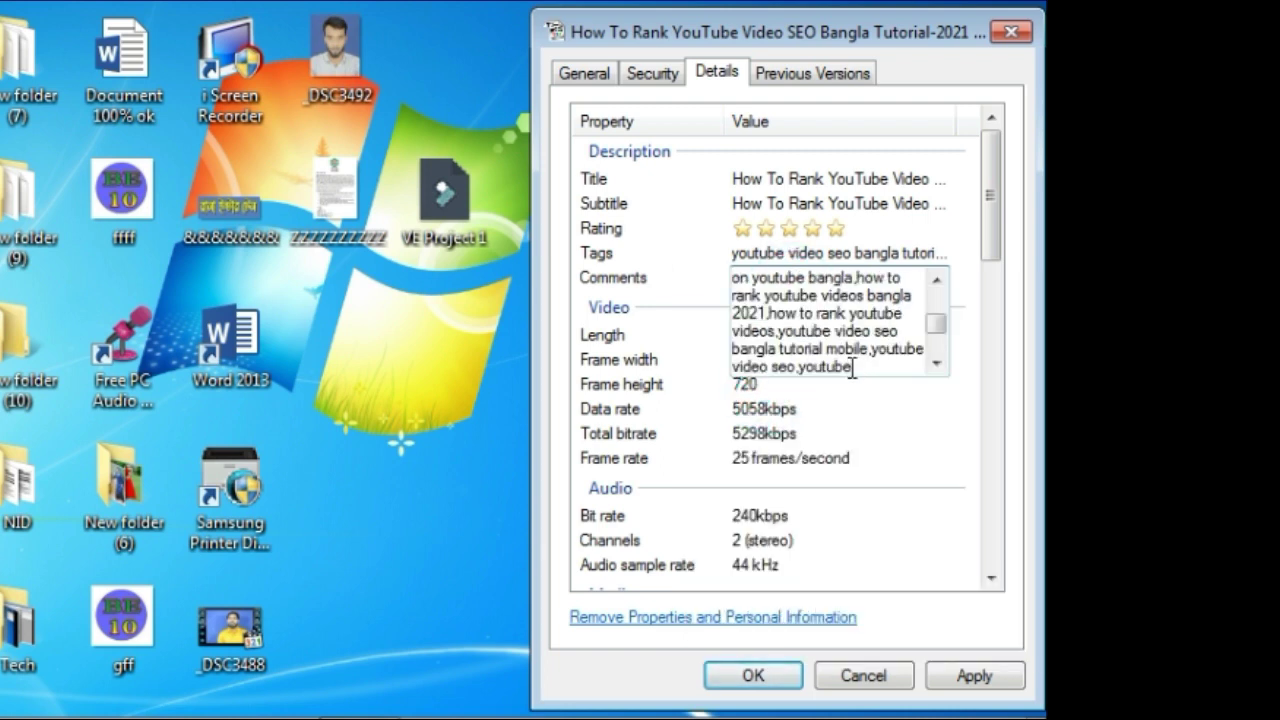
left_click(852, 368)
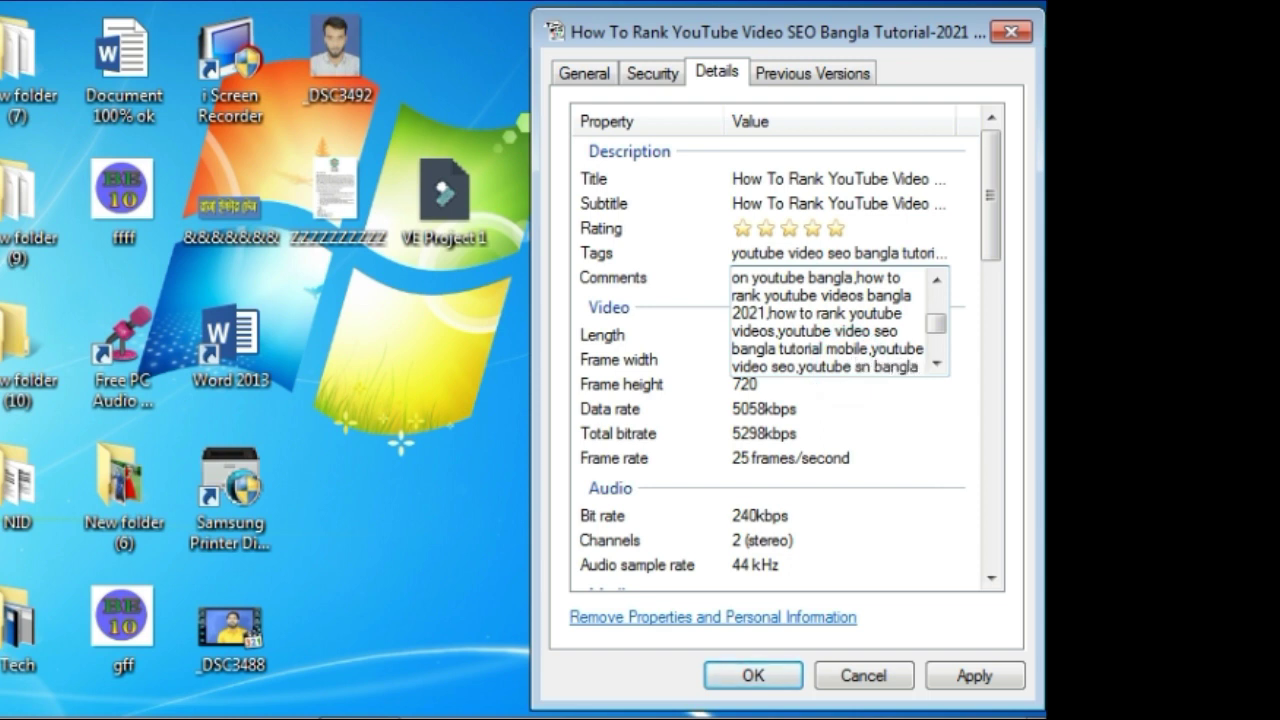
left_click(936, 456)
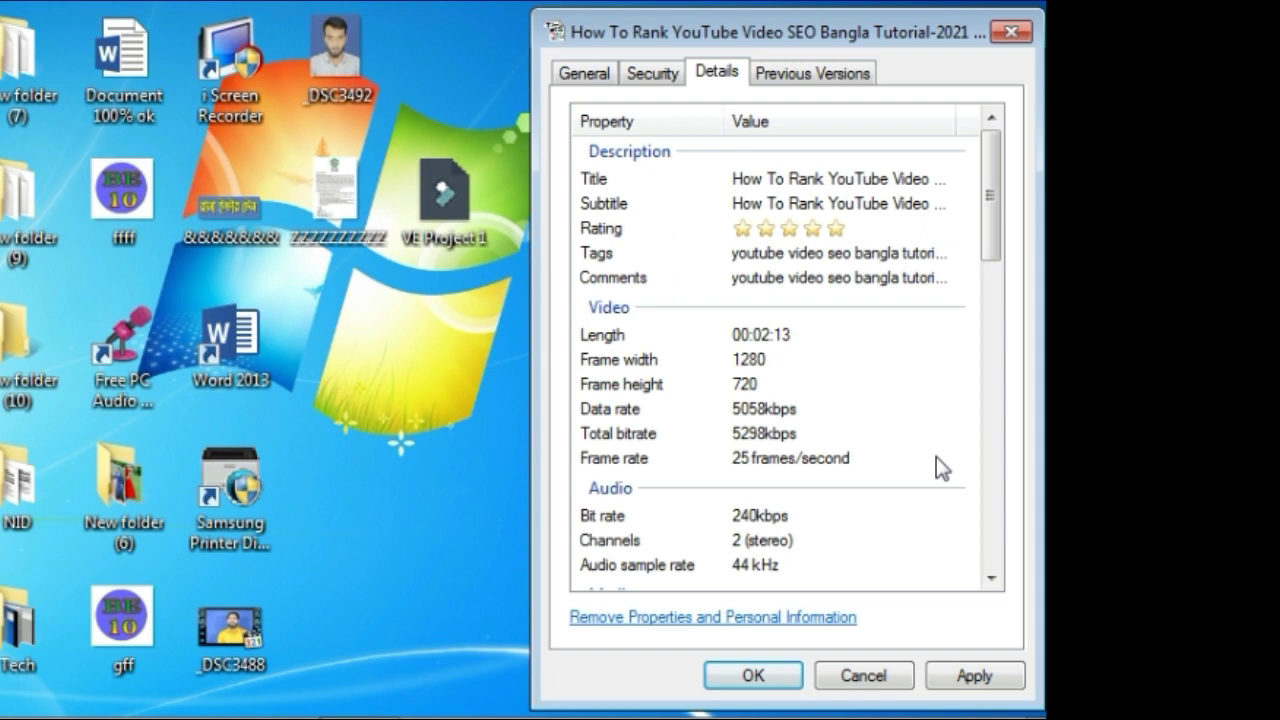
- Set the video file's Contributing artists property to "sn bangla1"
scroll(889, 404, "down", 2)
scroll(889, 404, "down", 2)
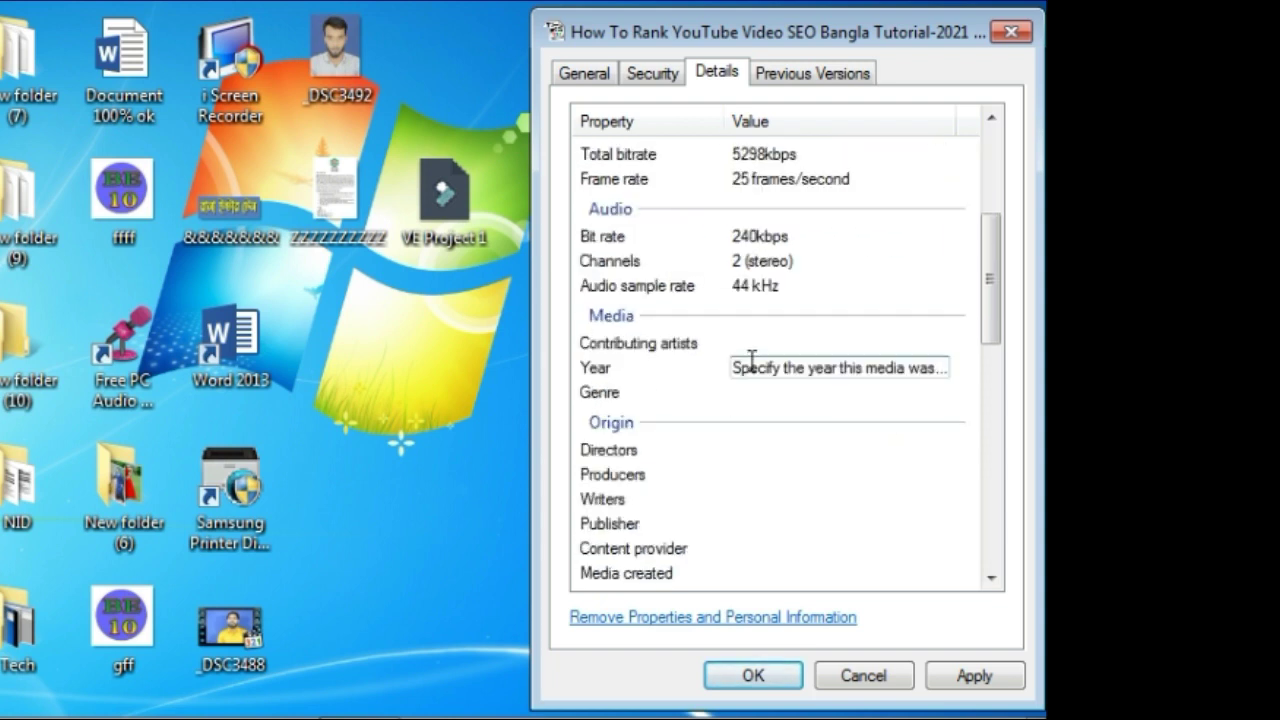
left_click(753, 342)
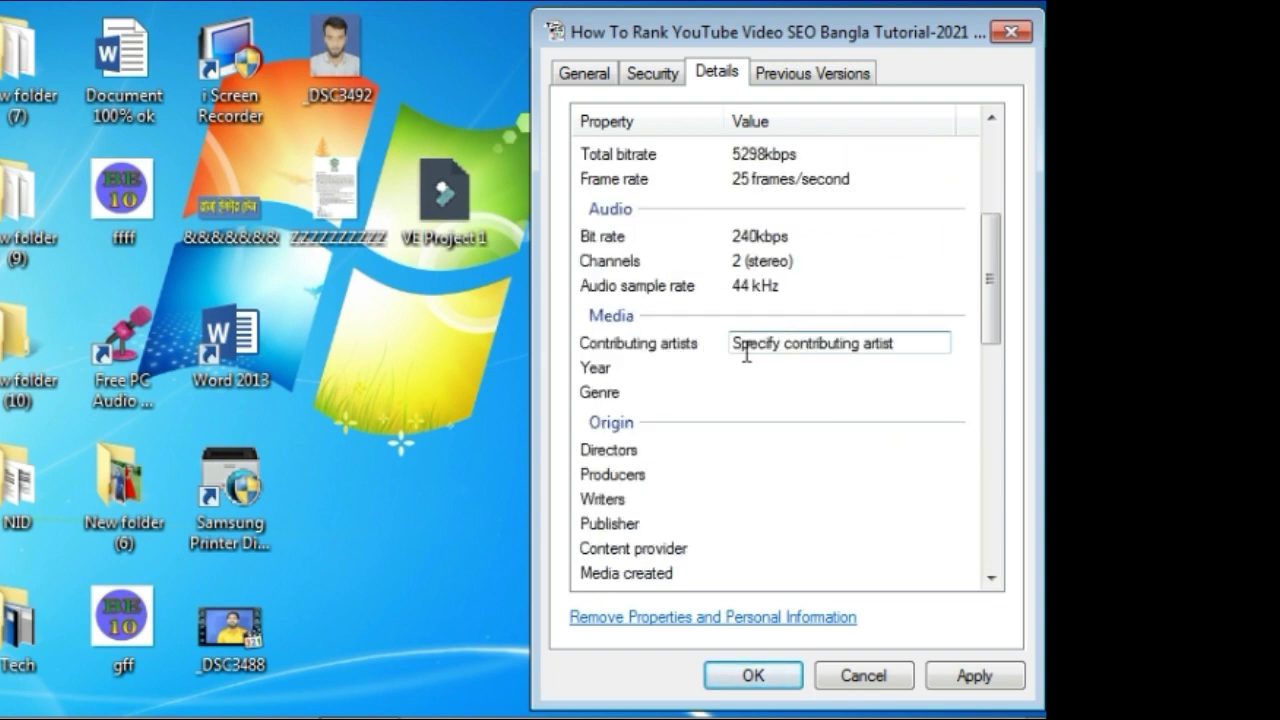
left_click(810, 343)
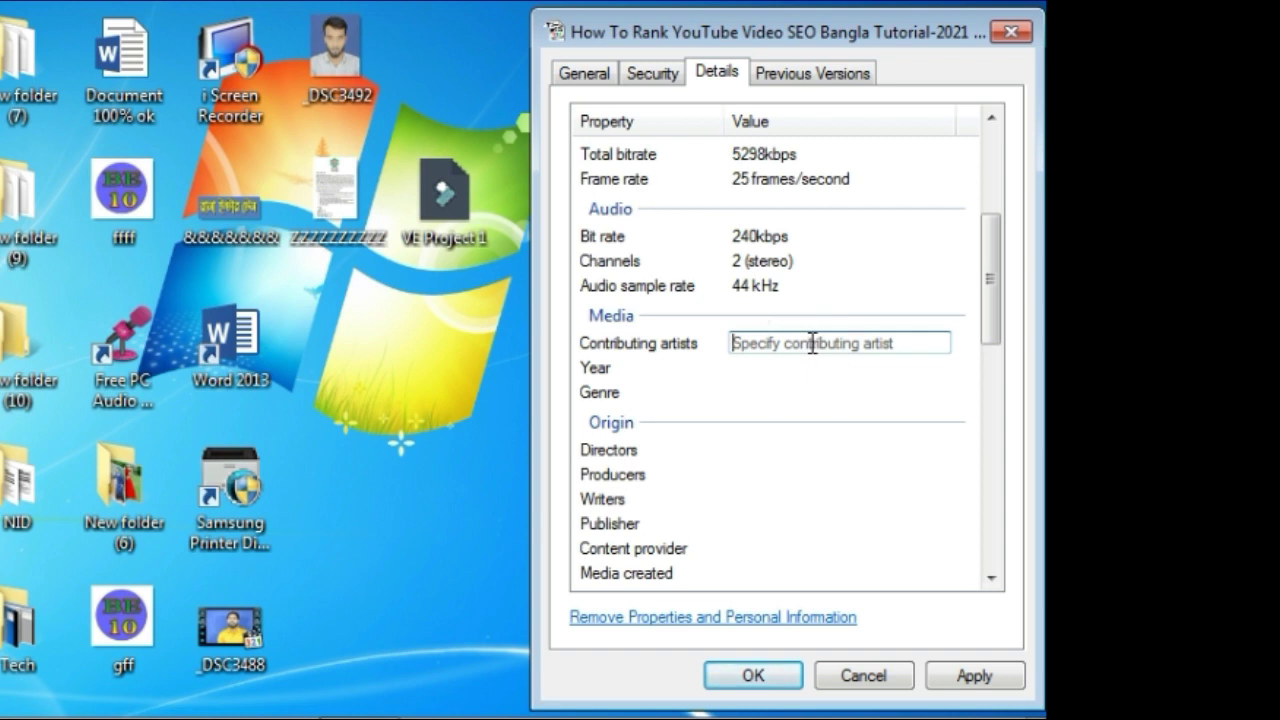
type("sn bangla1;")
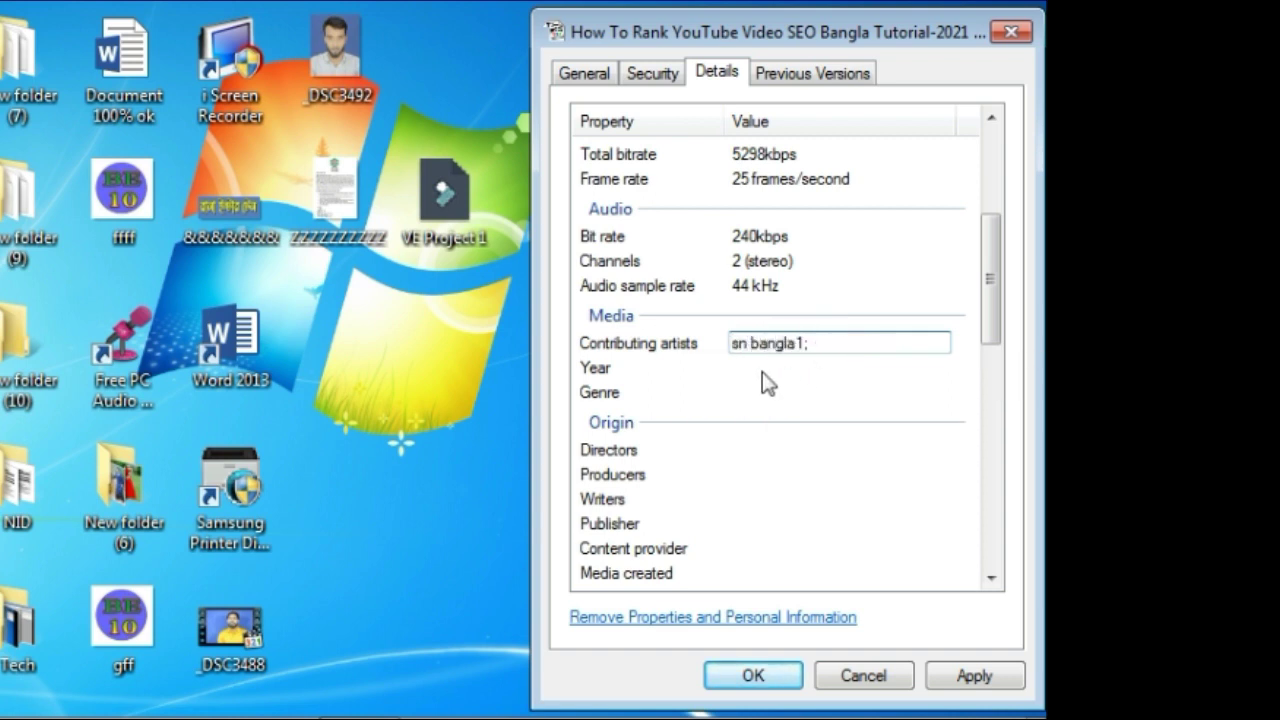
- Set the video file's Year to 2021 and its Genre to "titorial,tech"
left_click(760, 368)
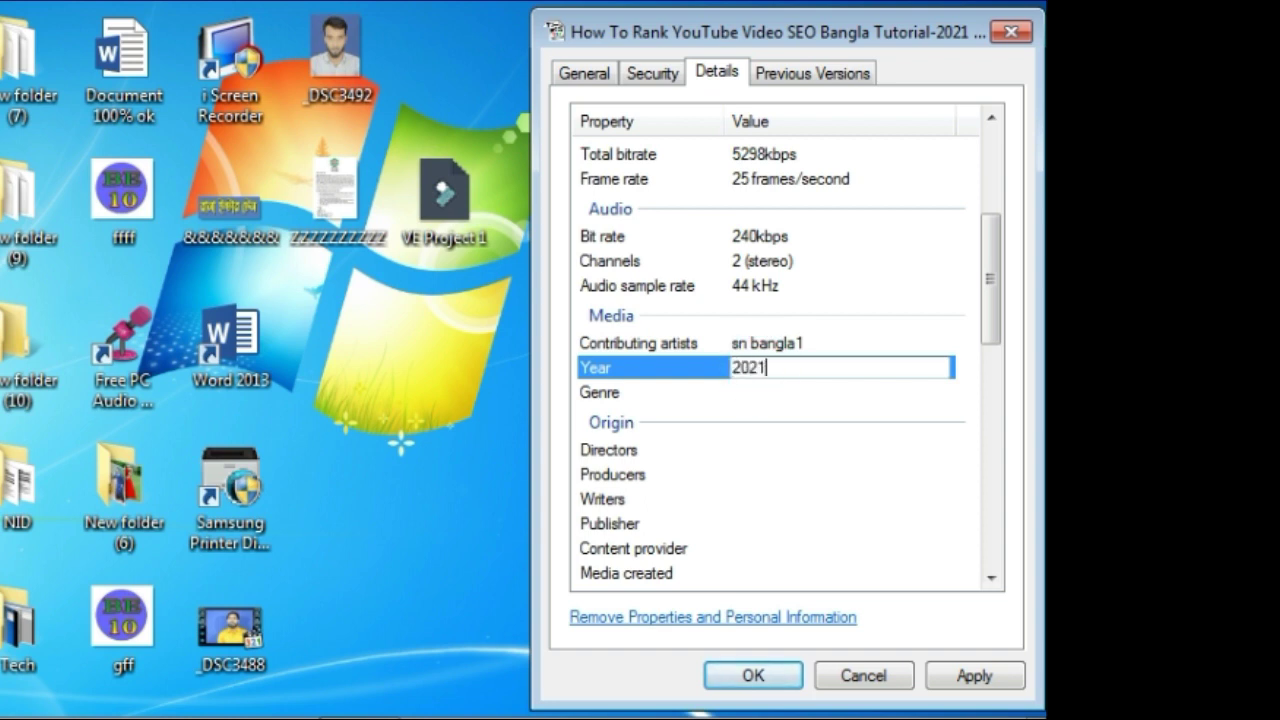
left_click(759, 393)
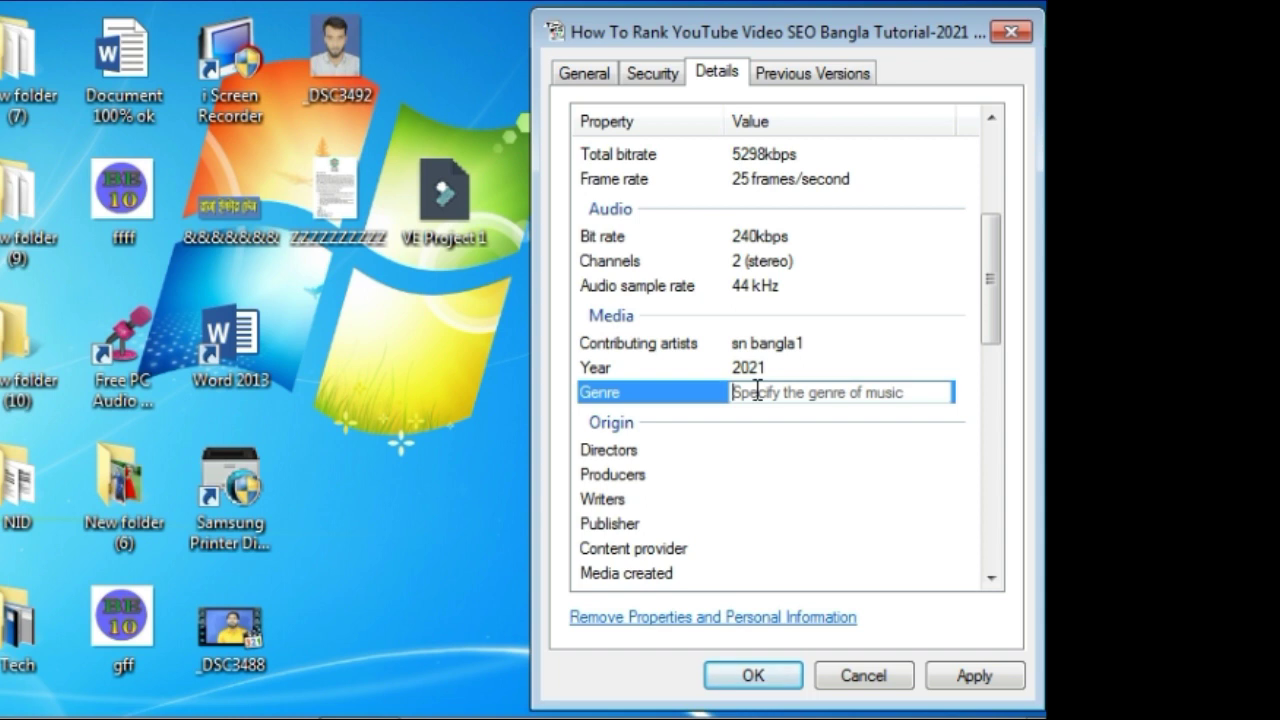
type("titorial,tech;")
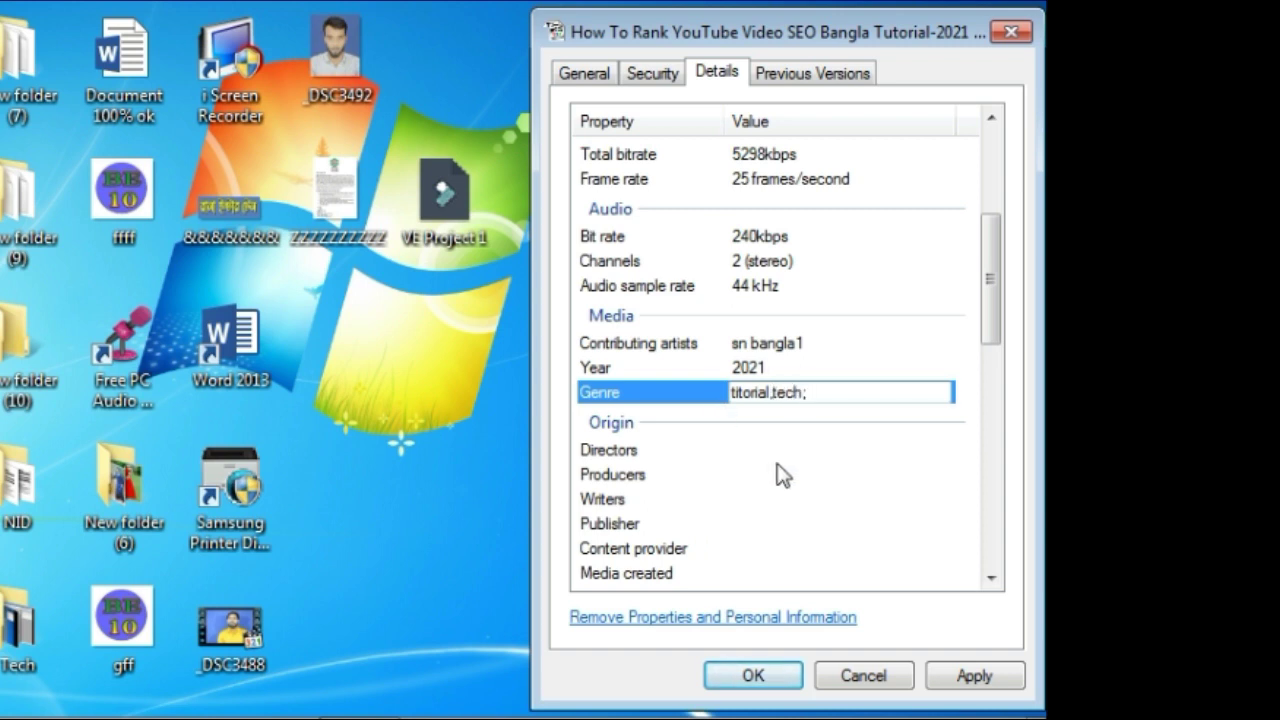
left_click(718, 449)
- Review the remaining properties down to the File section, apply the changes and close the video file's properties
scroll(756, 468, "down", 1)
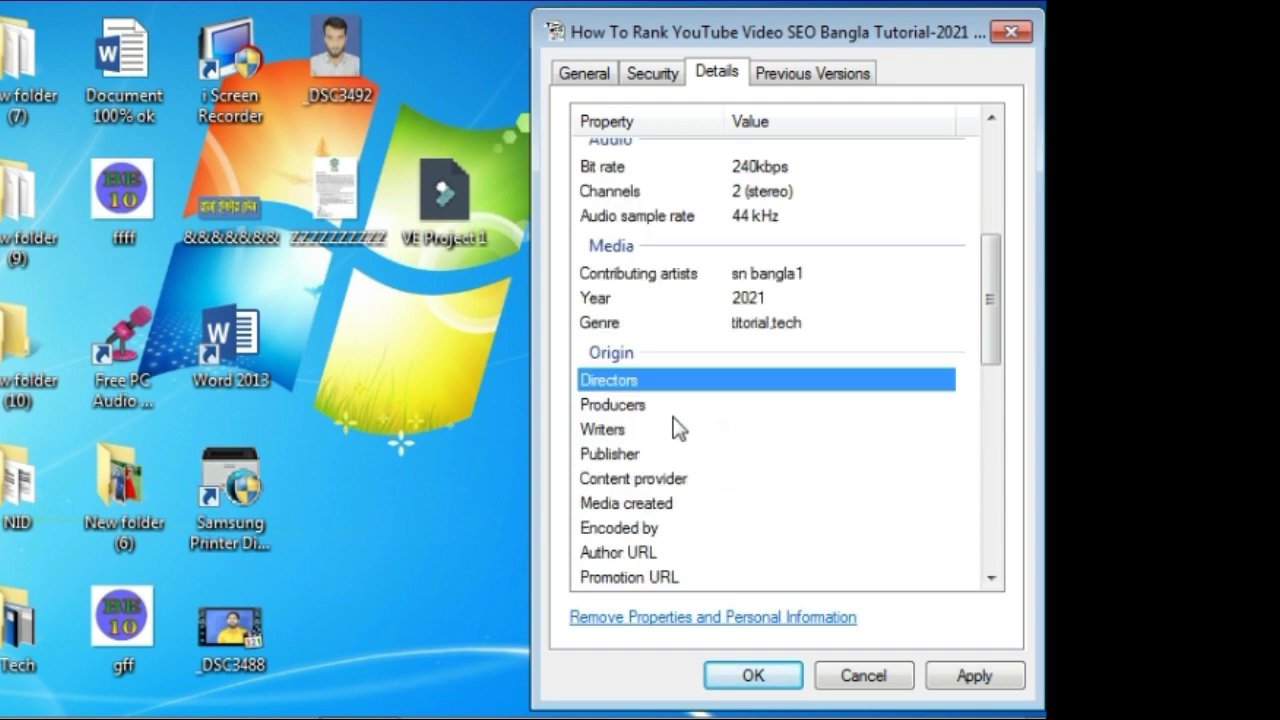
scroll(711, 477, "down", 2)
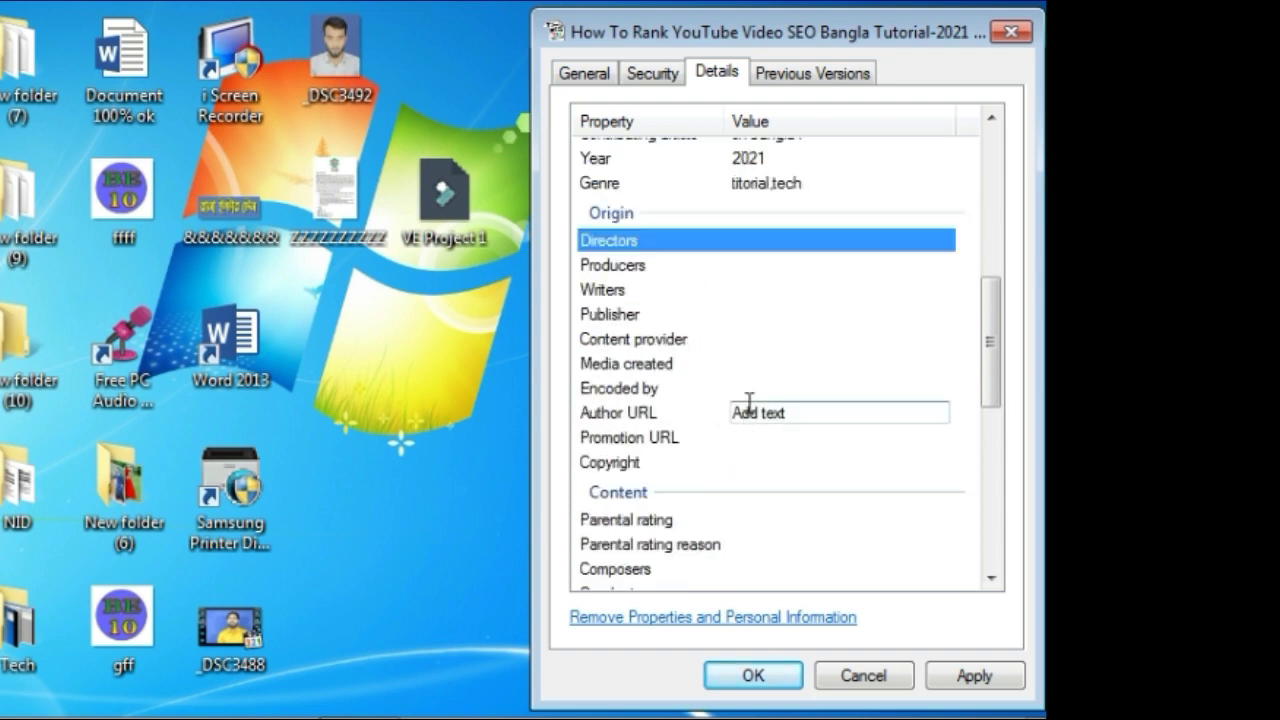
scroll(749, 405, "down", 2)
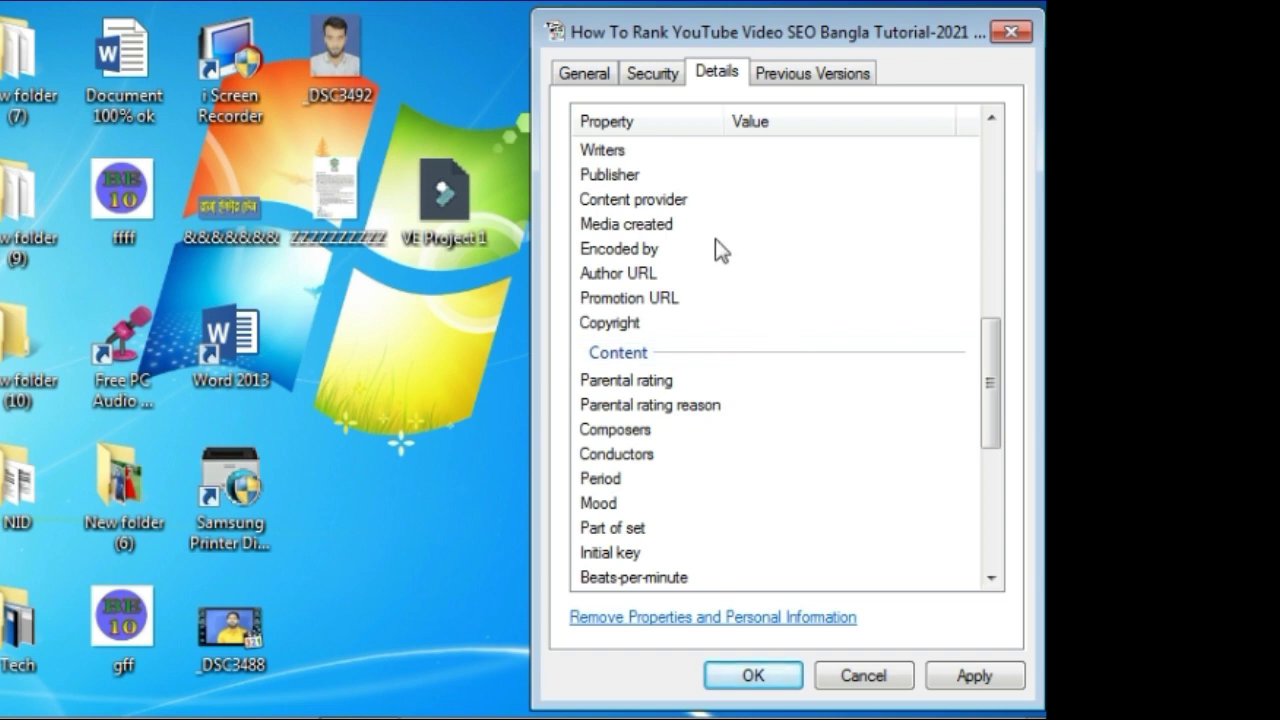
scroll(740, 430, "down", 3)
left_click(998, 680)
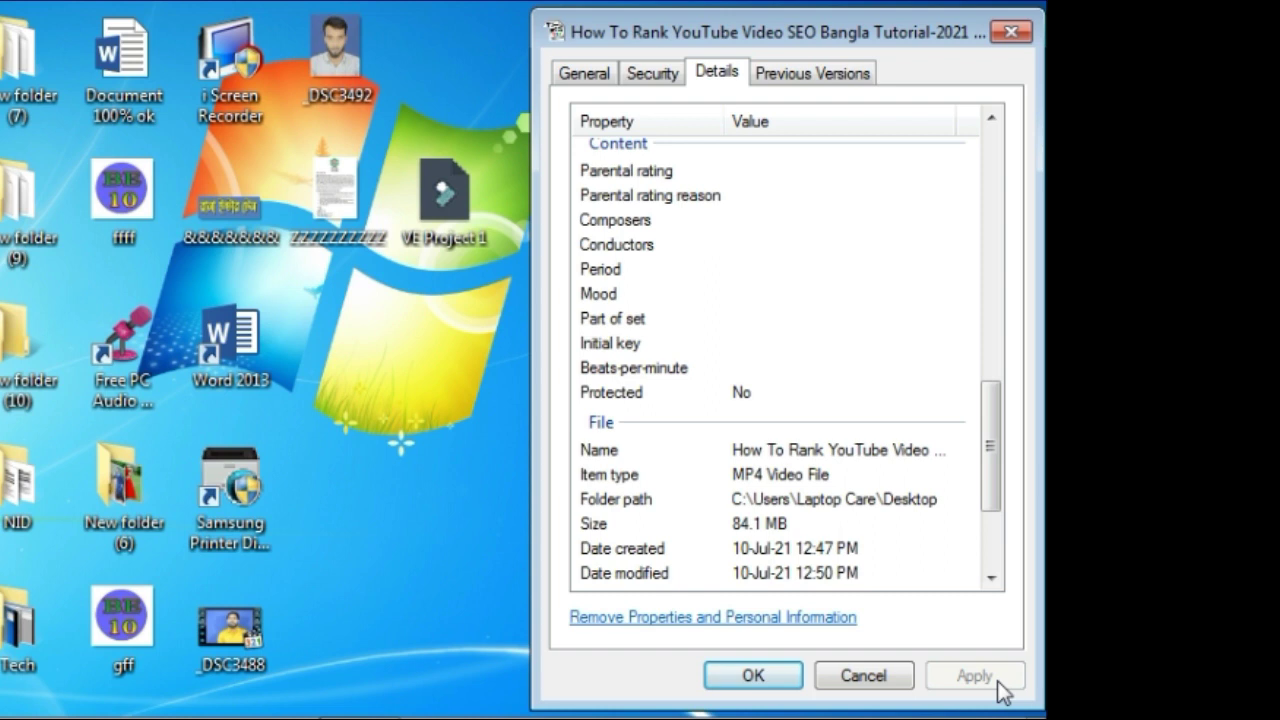
left_click(753, 675)
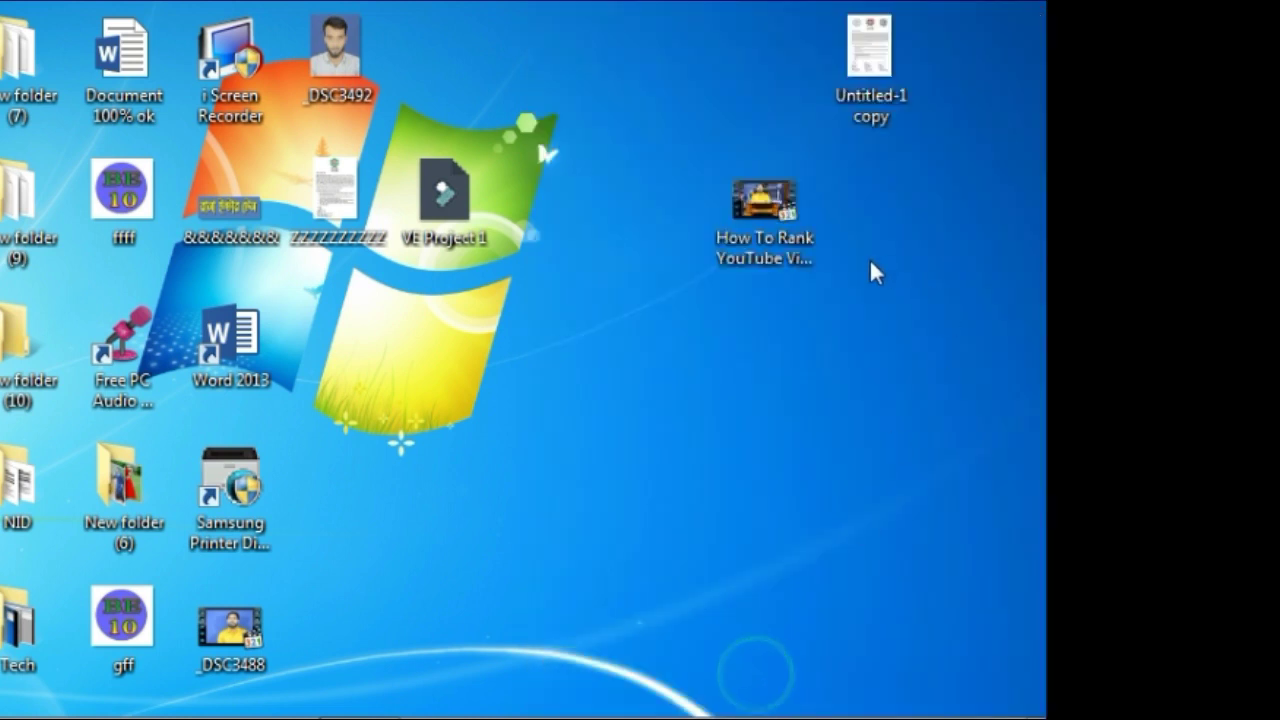
- Reopen the video file's detailed properties, check the saved description and media values, and close them
right_click(771, 240)
left_click(543, 697)
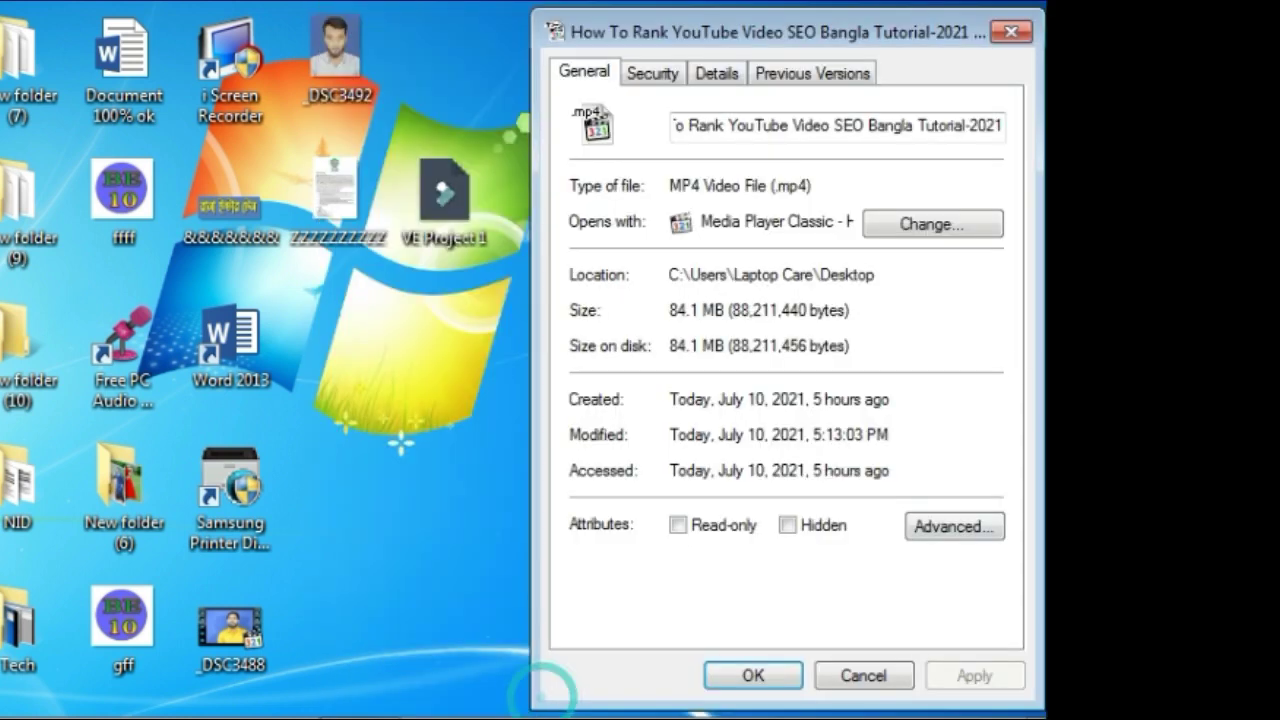
left_click(722, 76)
scroll(870, 330, "down", 5)
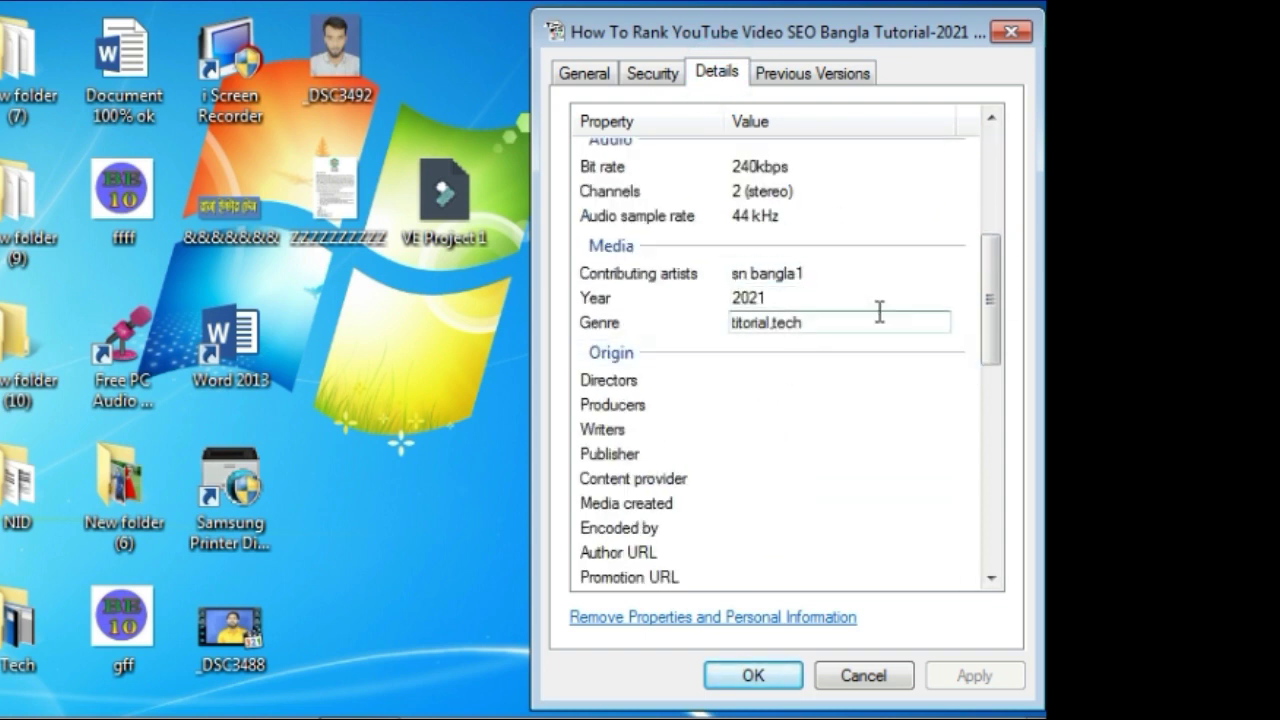
left_click(752, 675)
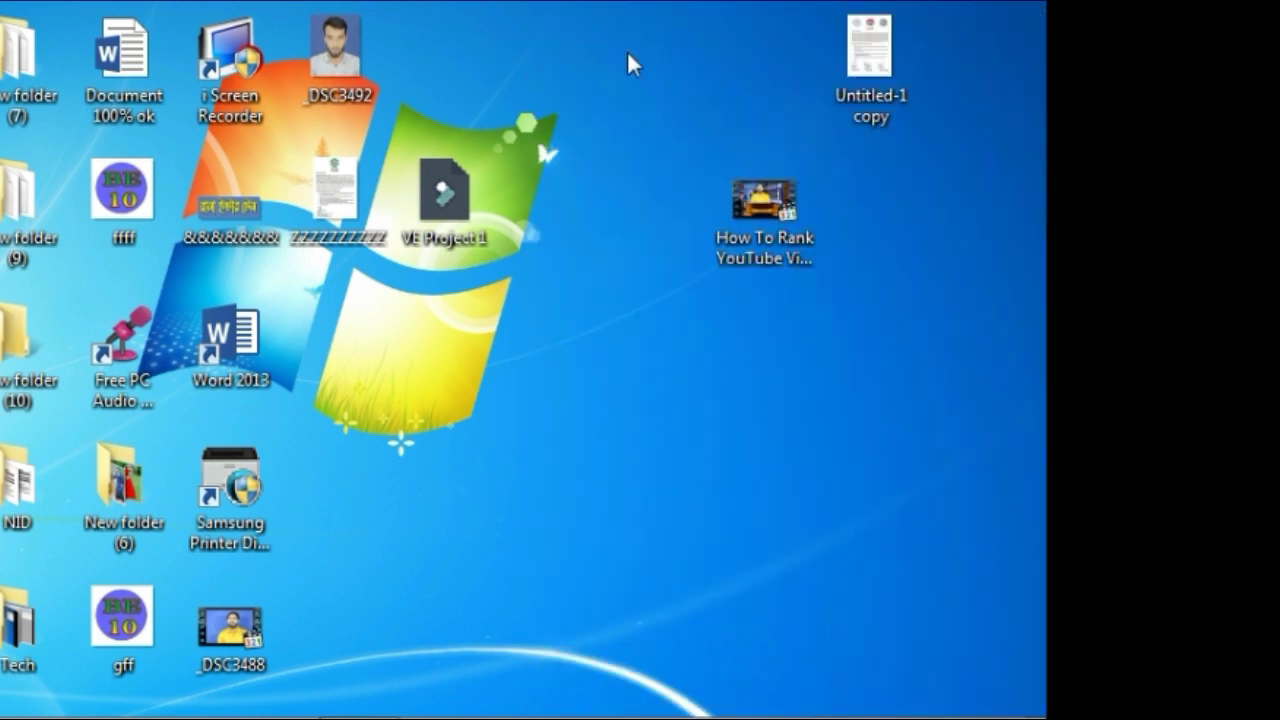
right_click(569, 10)
left_click(867, 259)
right_click(759, 203)
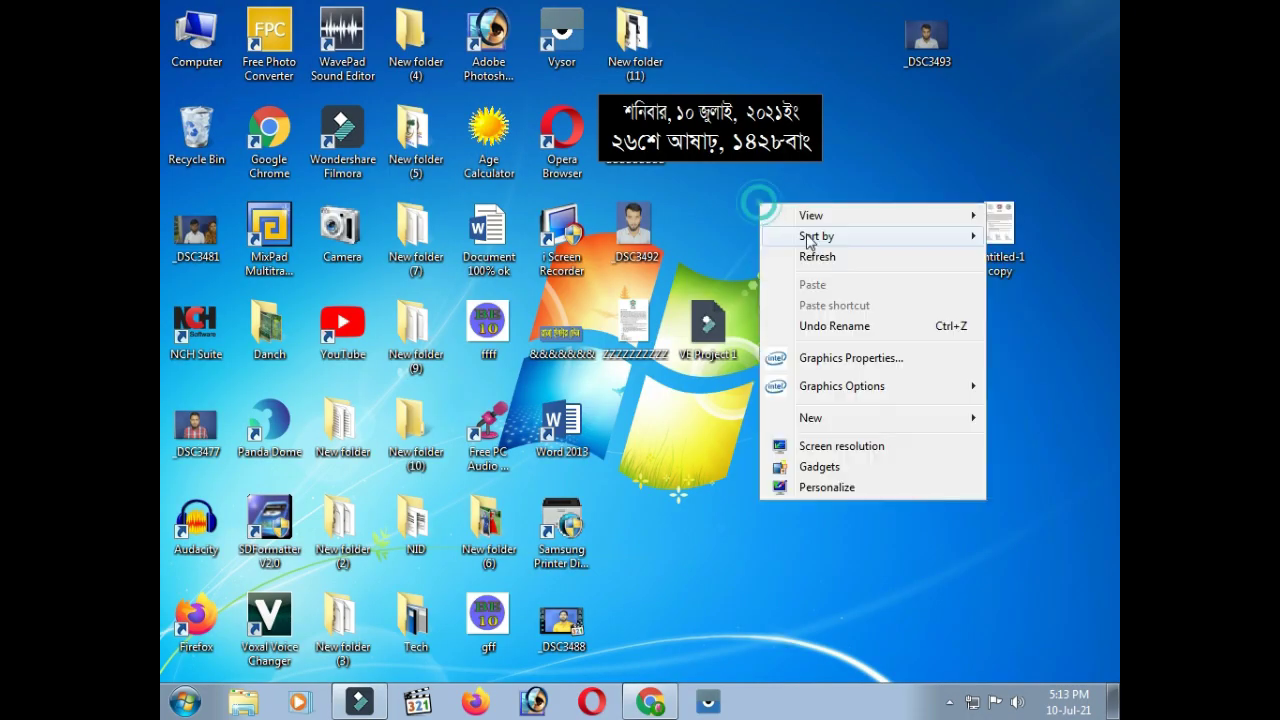
left_click(848, 257)
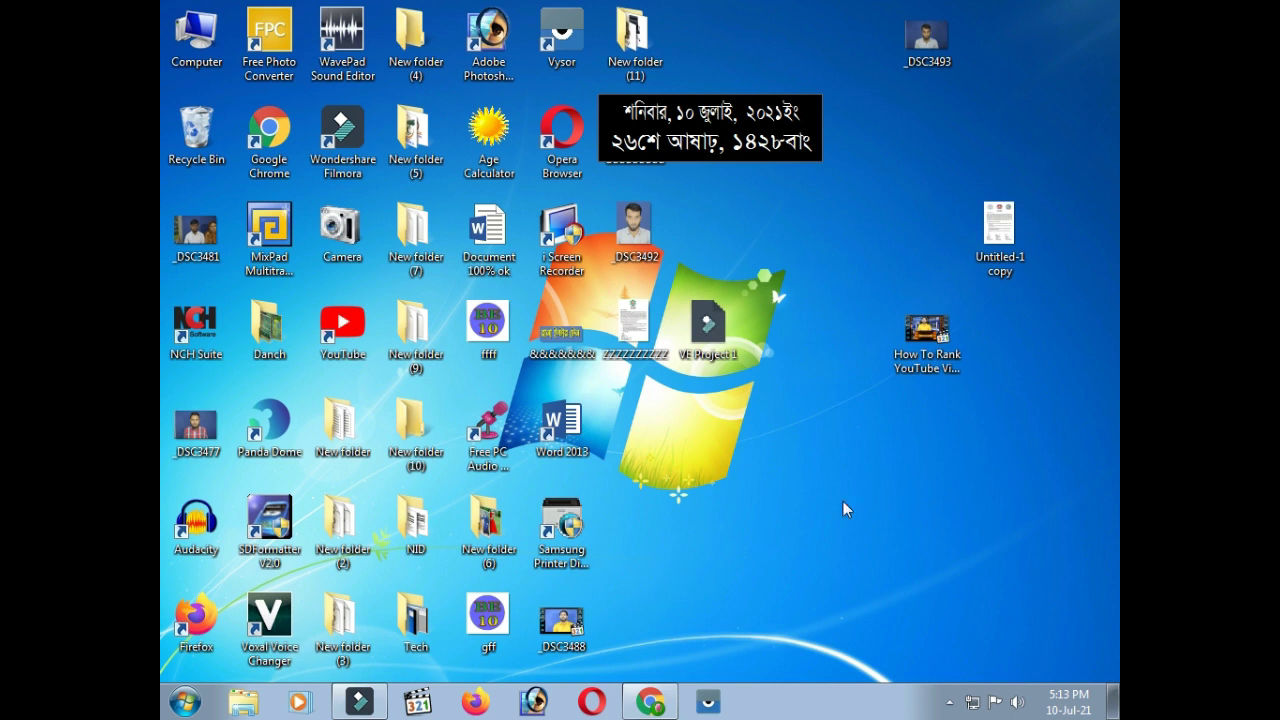
- Switch to Chrome, close the YouTube search results tab and open the YouTube home page in a new tab
left_click(652, 703)
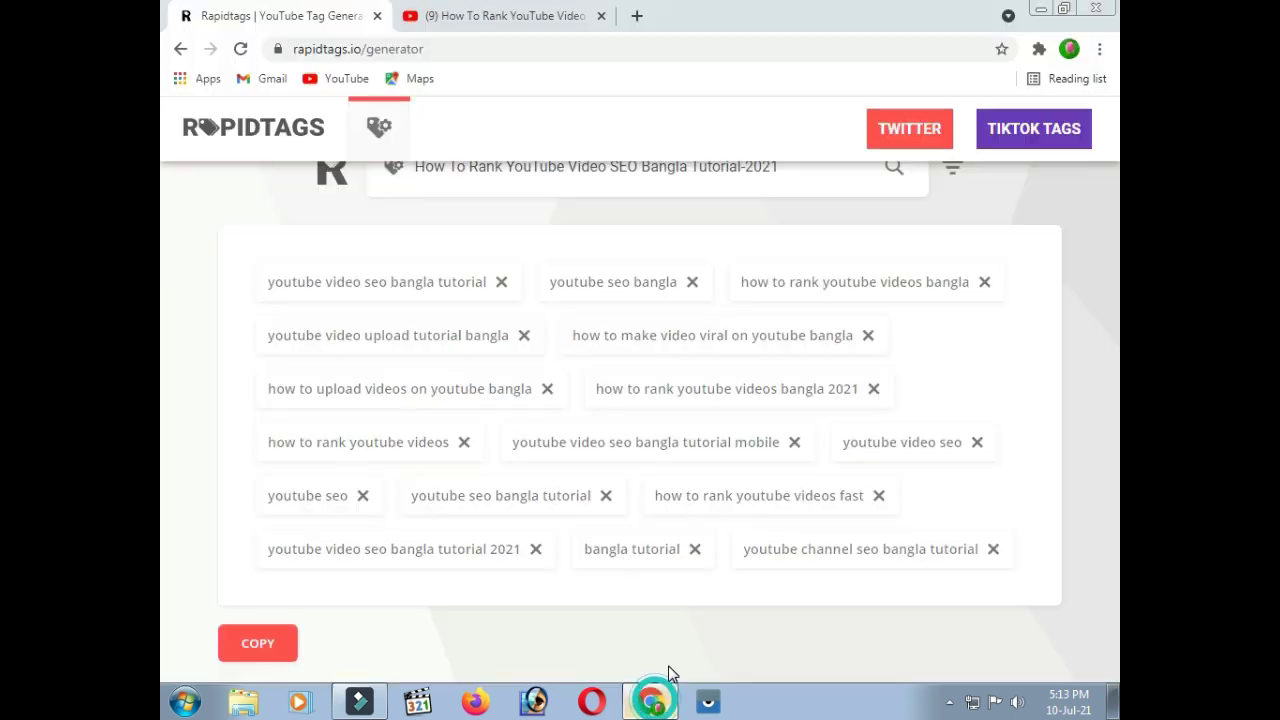
left_click(601, 16)
left_click(413, 16)
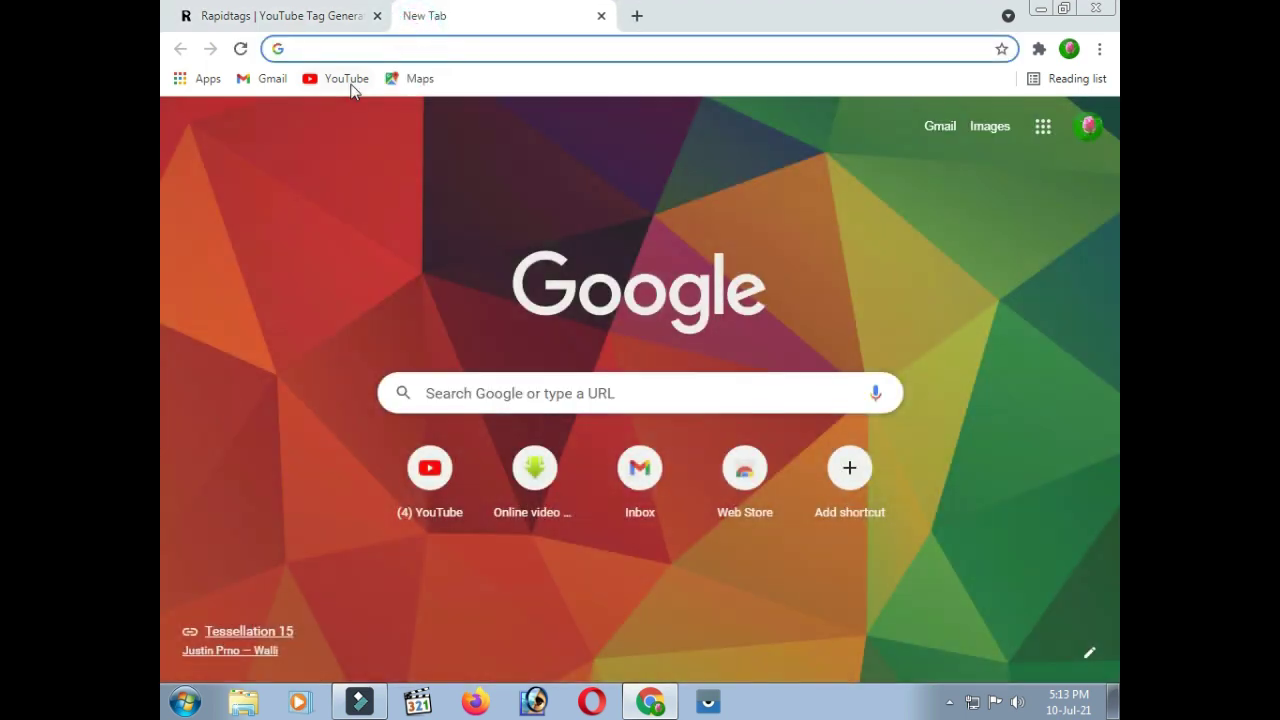
left_click(346, 80)
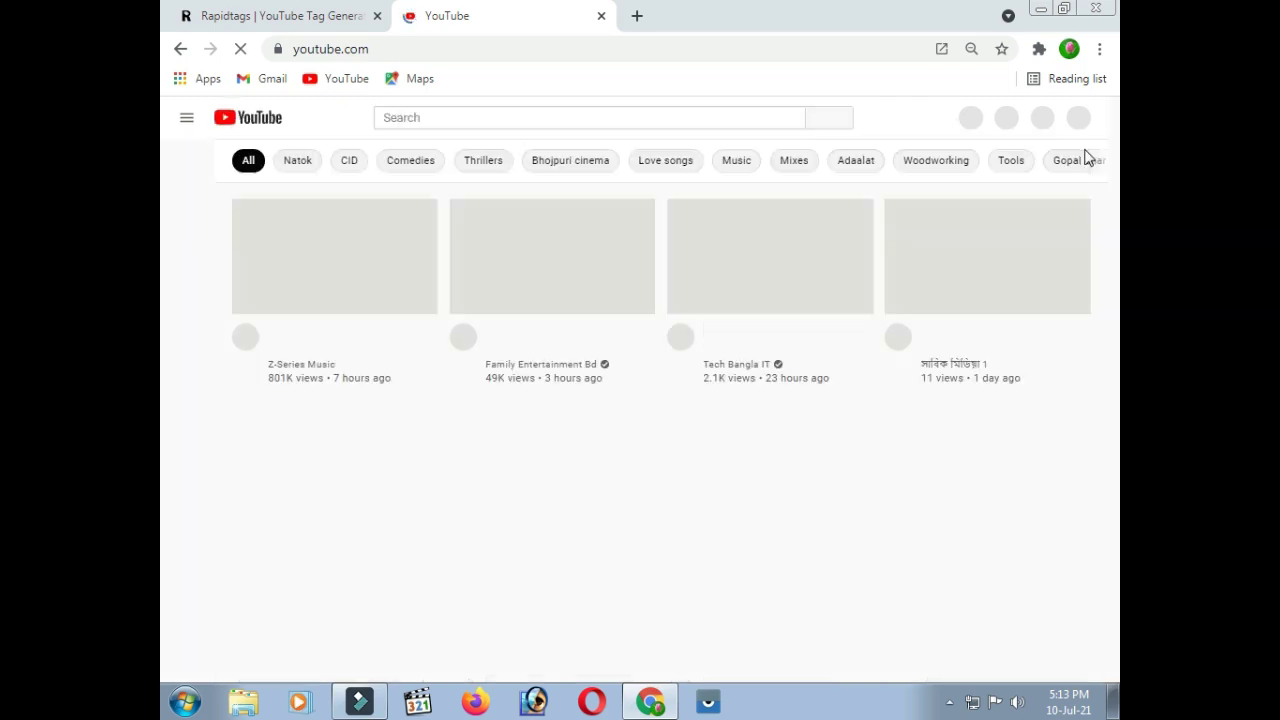
- Switch the YouTube account to the Nuri Tech Bangla channel
left_click(1080, 122)
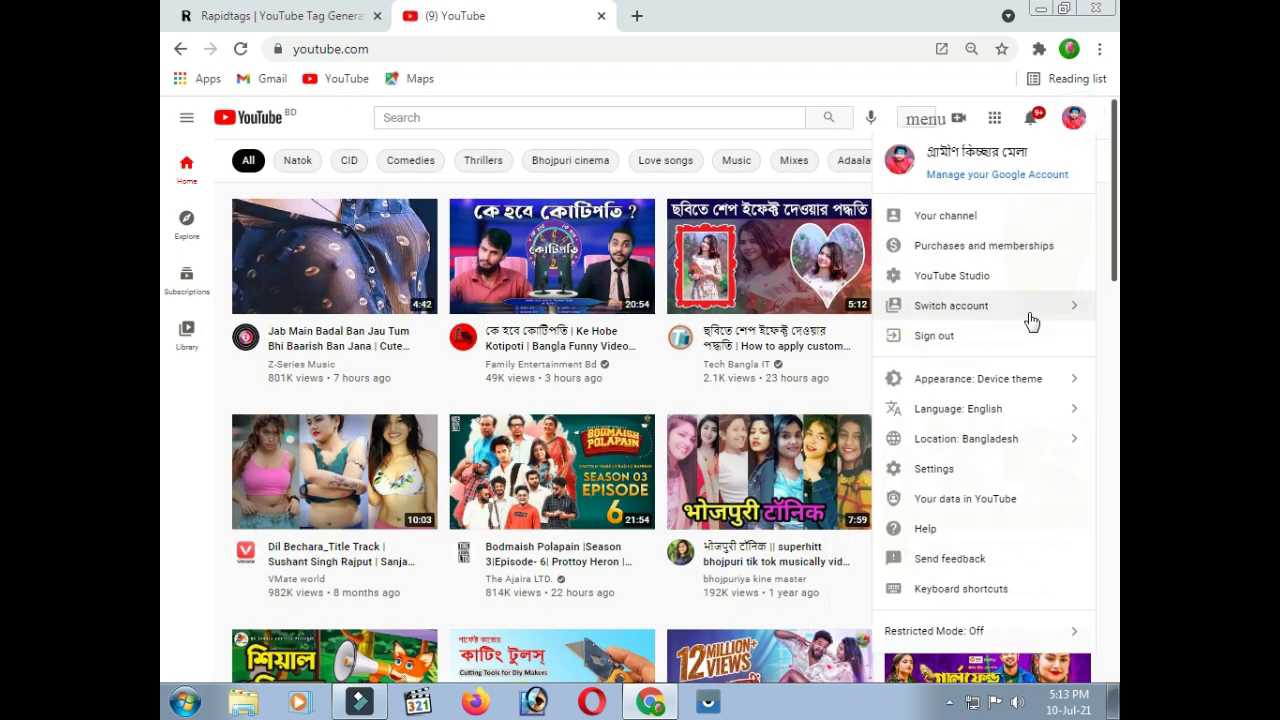
left_click(1050, 308)
left_click(922, 590)
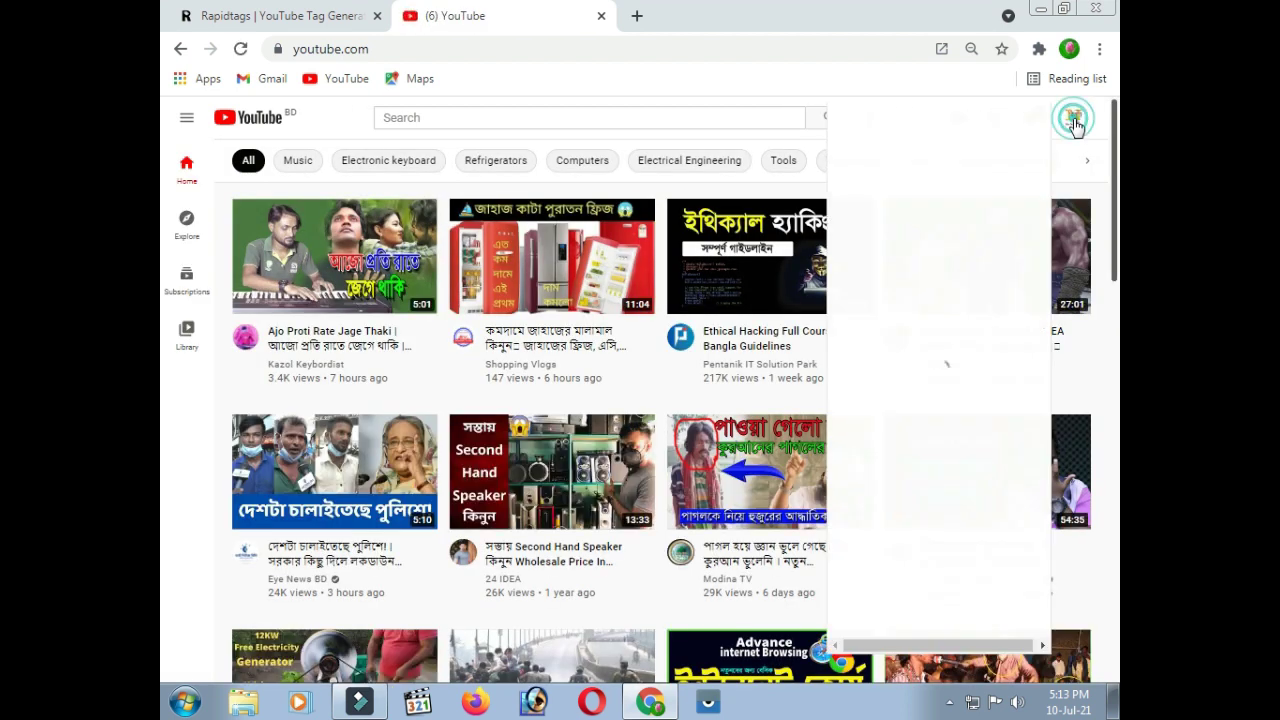
- Open the channel's YouTube Studio dashboard
left_click(1073, 119)
left_click(977, 285)
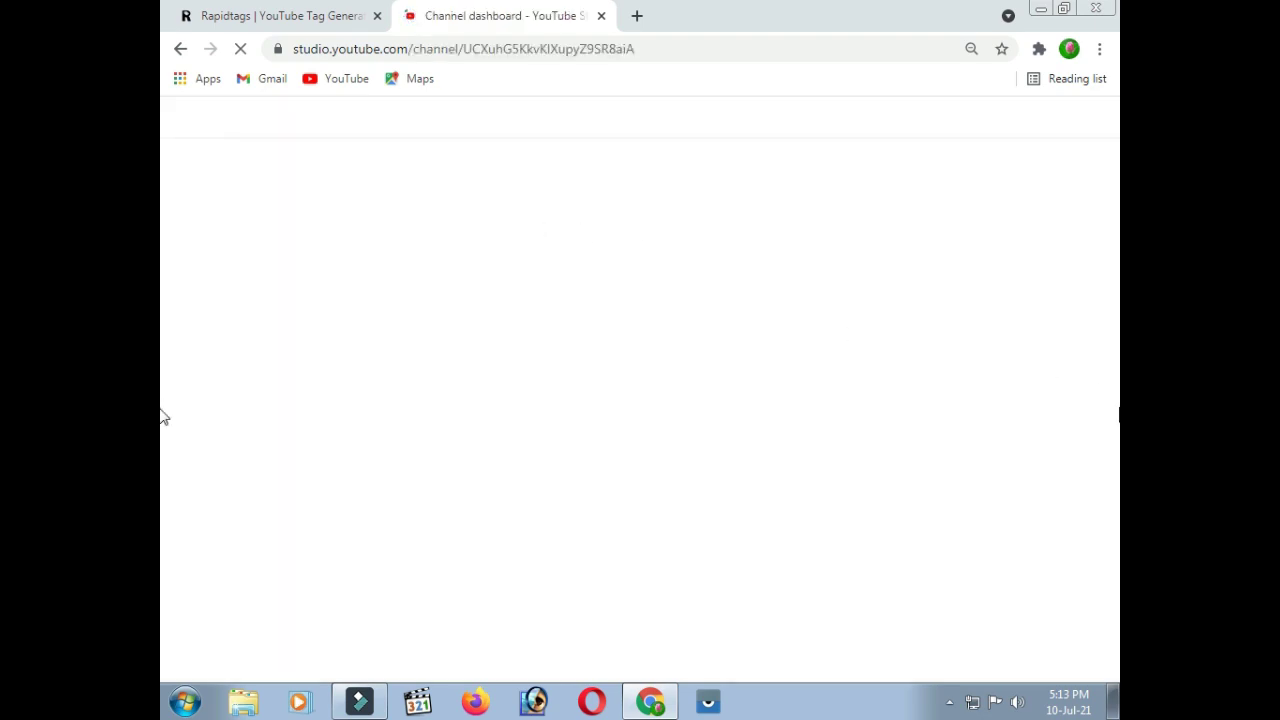
left_click(231, 289)
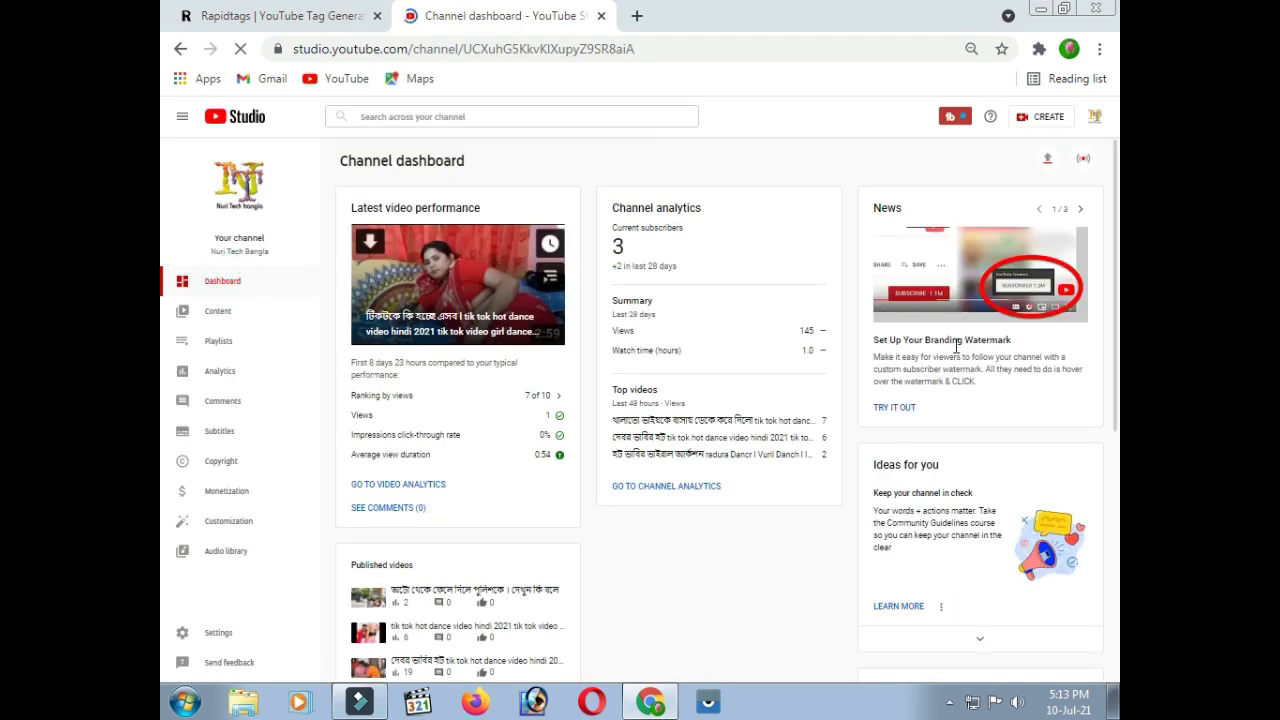
- Upload the video file "How To Rank YouTube Video SEO Bangla Tutorial-2021" from the Desktop to the channel
left_click(1048, 162)
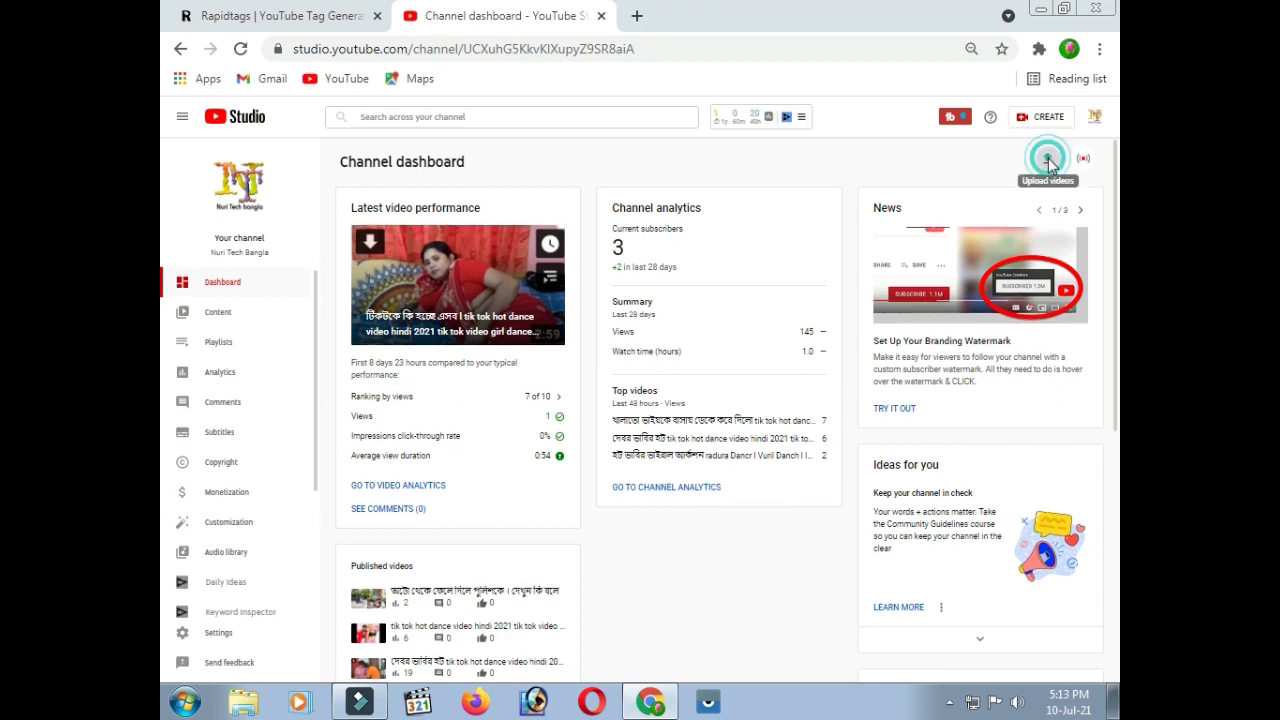
left_click(643, 466)
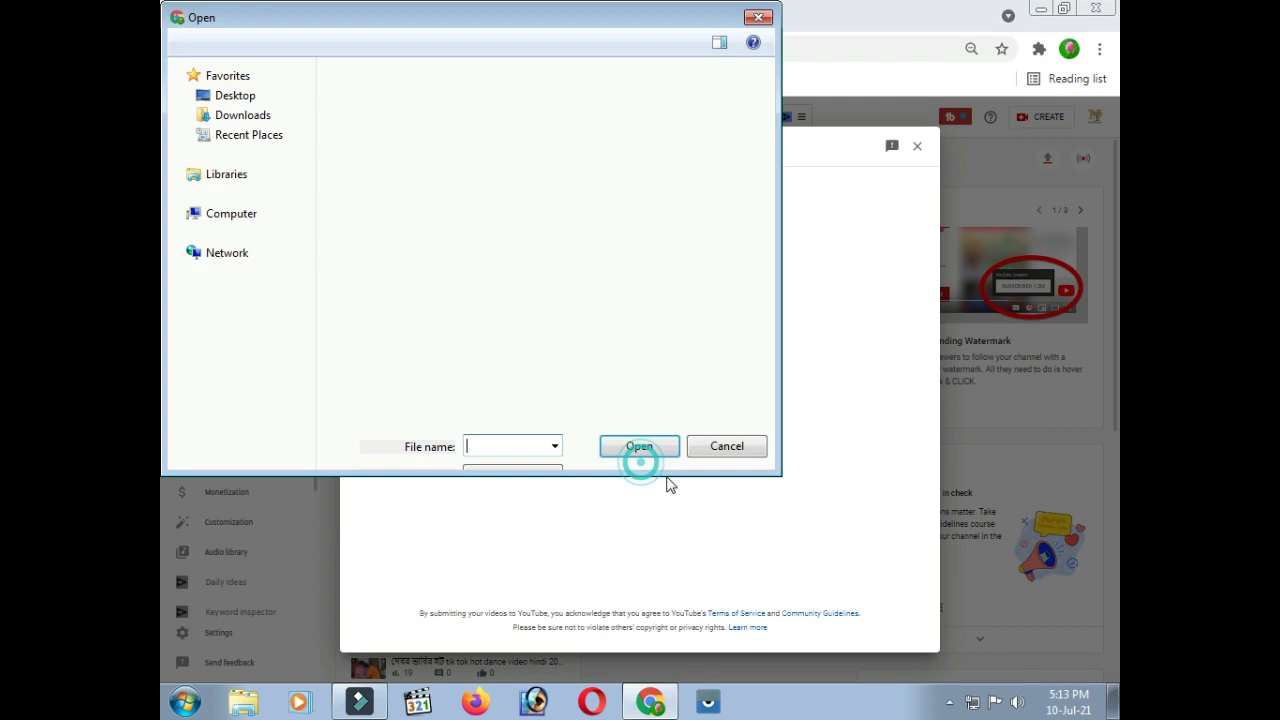
left_click_drag(926, 148, 921, 291)
left_click(503, 276)
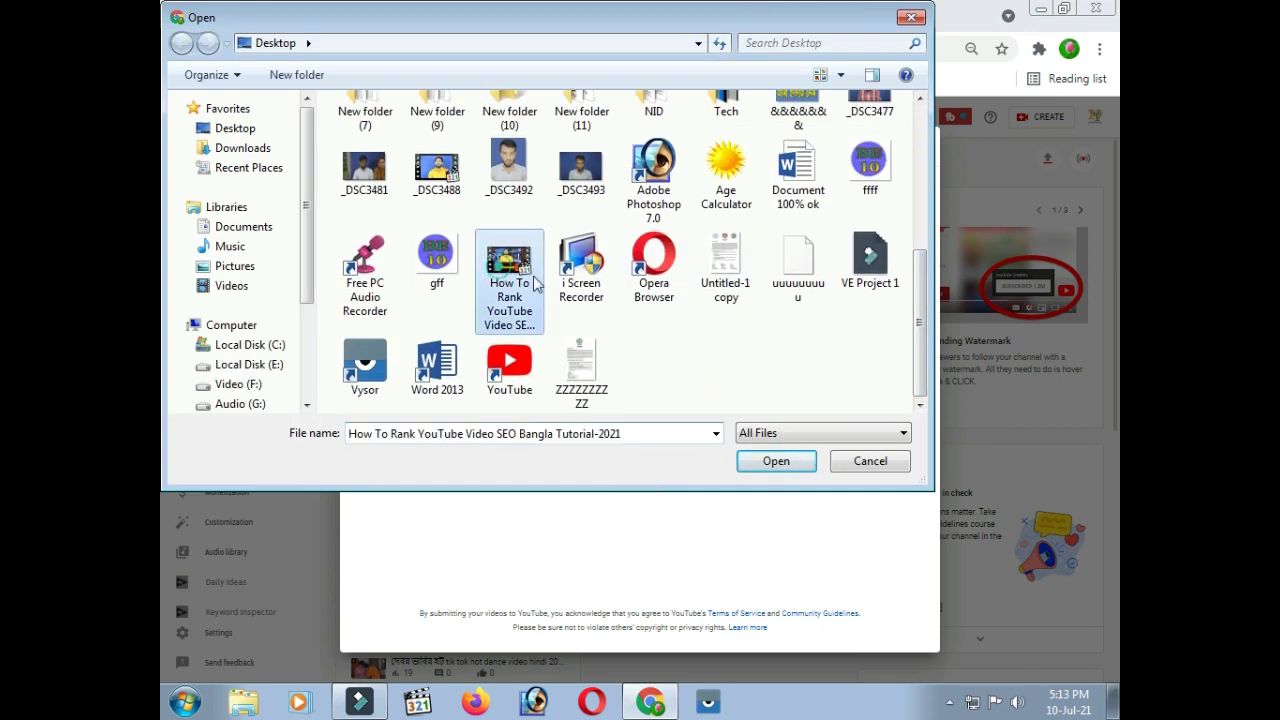
left_click(776, 463)
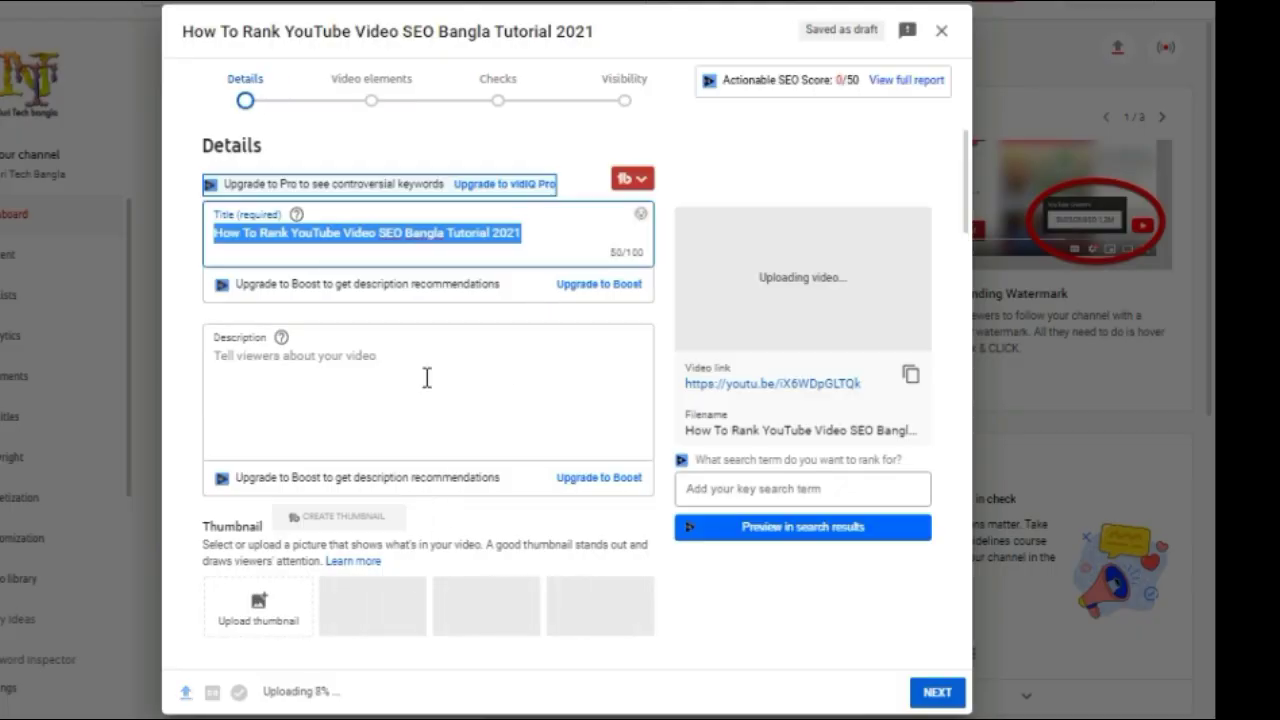
- Copy the full video title into the empty description
left_click(510, 232)
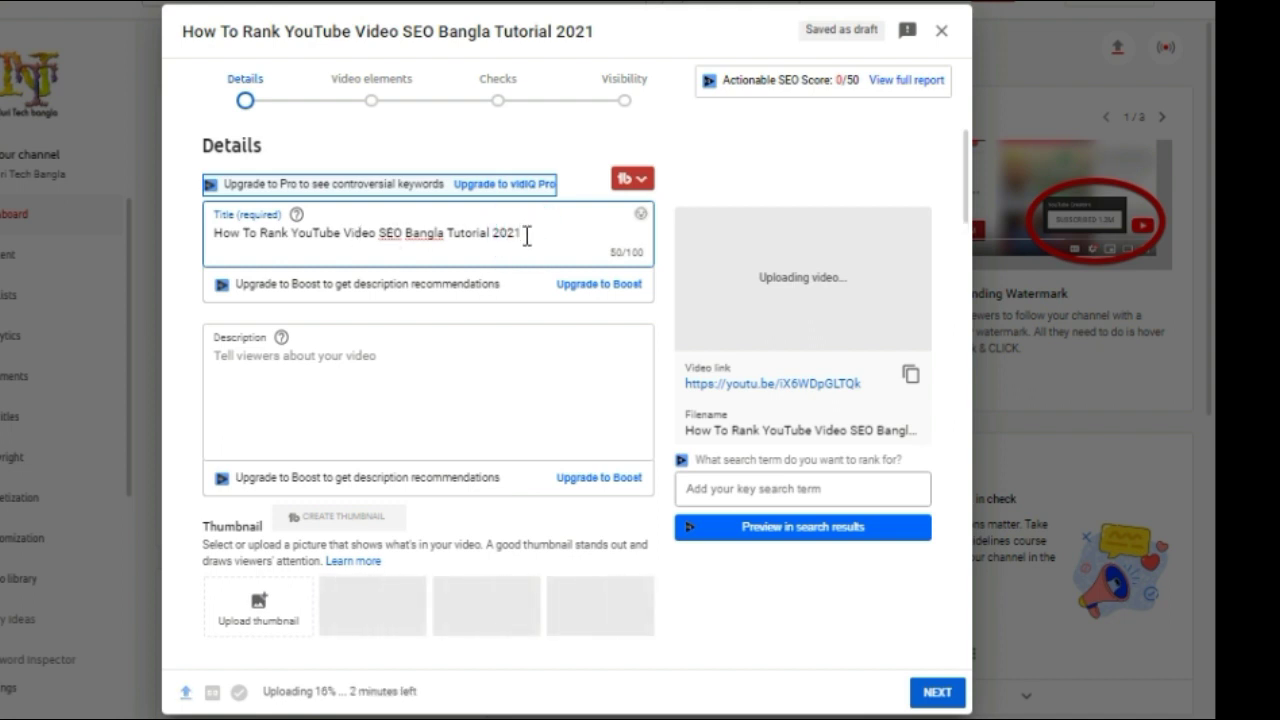
left_click_drag(523, 233, 198, 240)
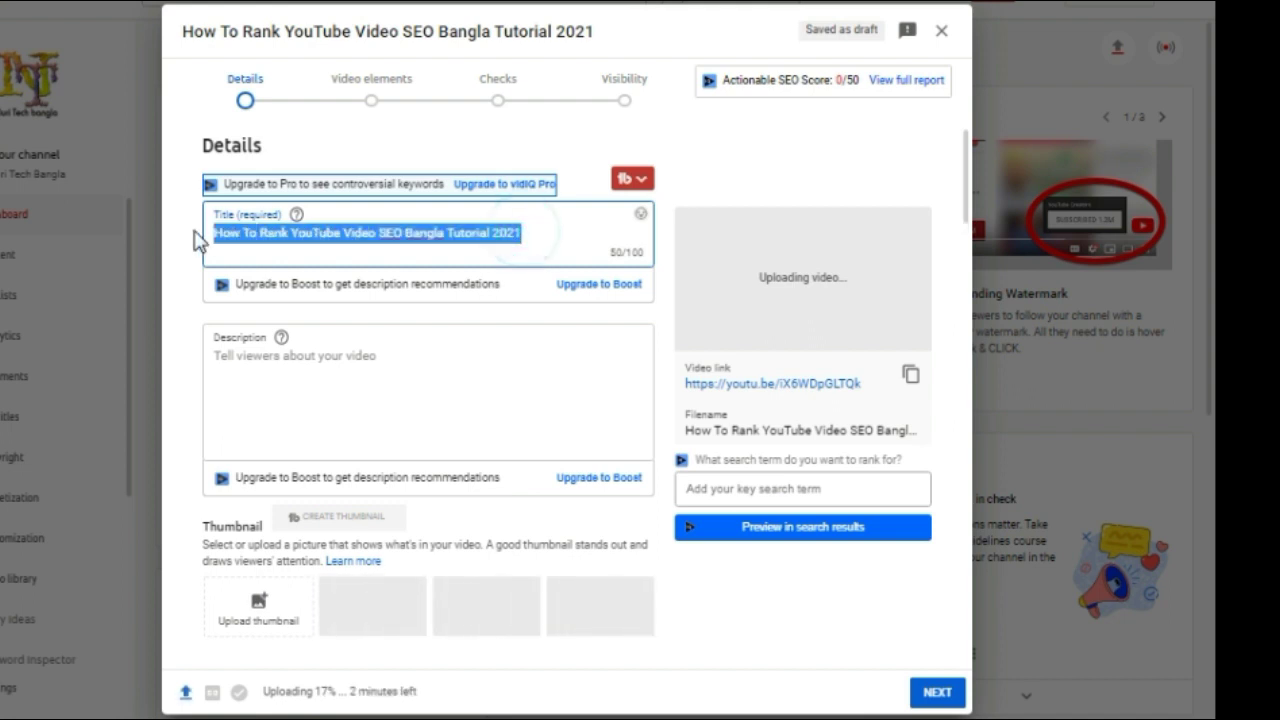
right_click(334, 238)
left_click(431, 287)
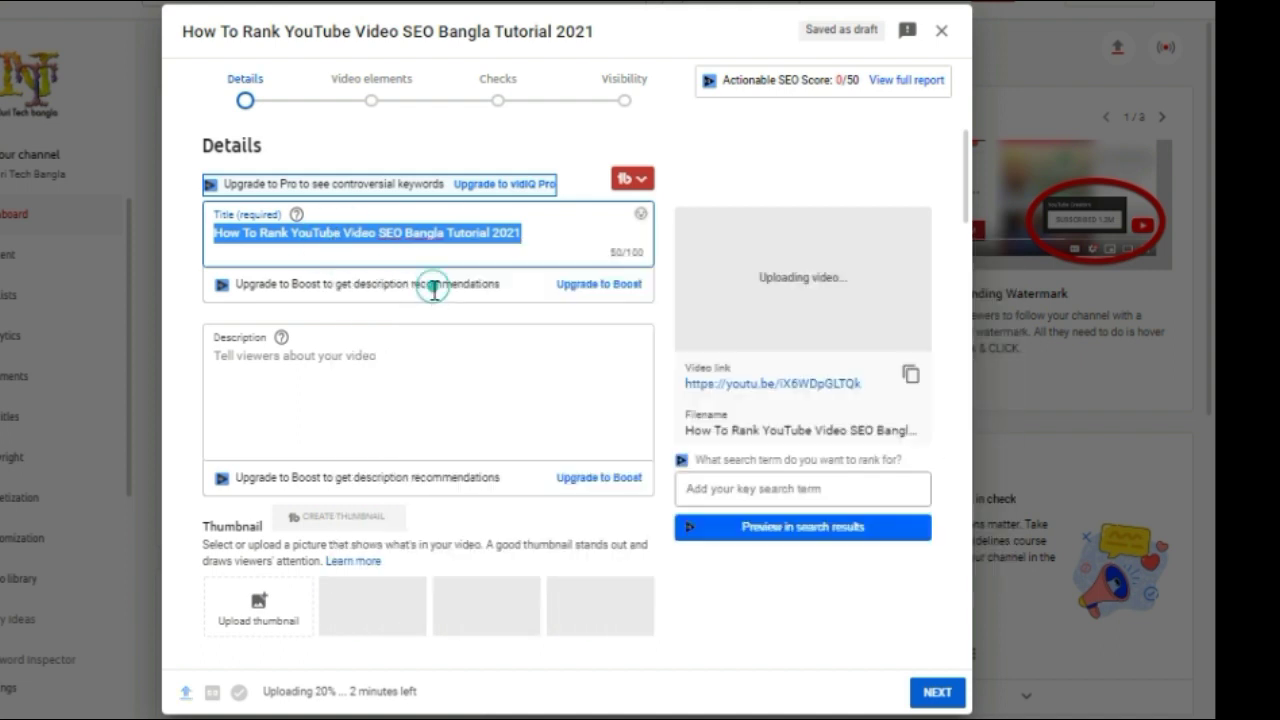
left_click(263, 357)
right_click(263, 357)
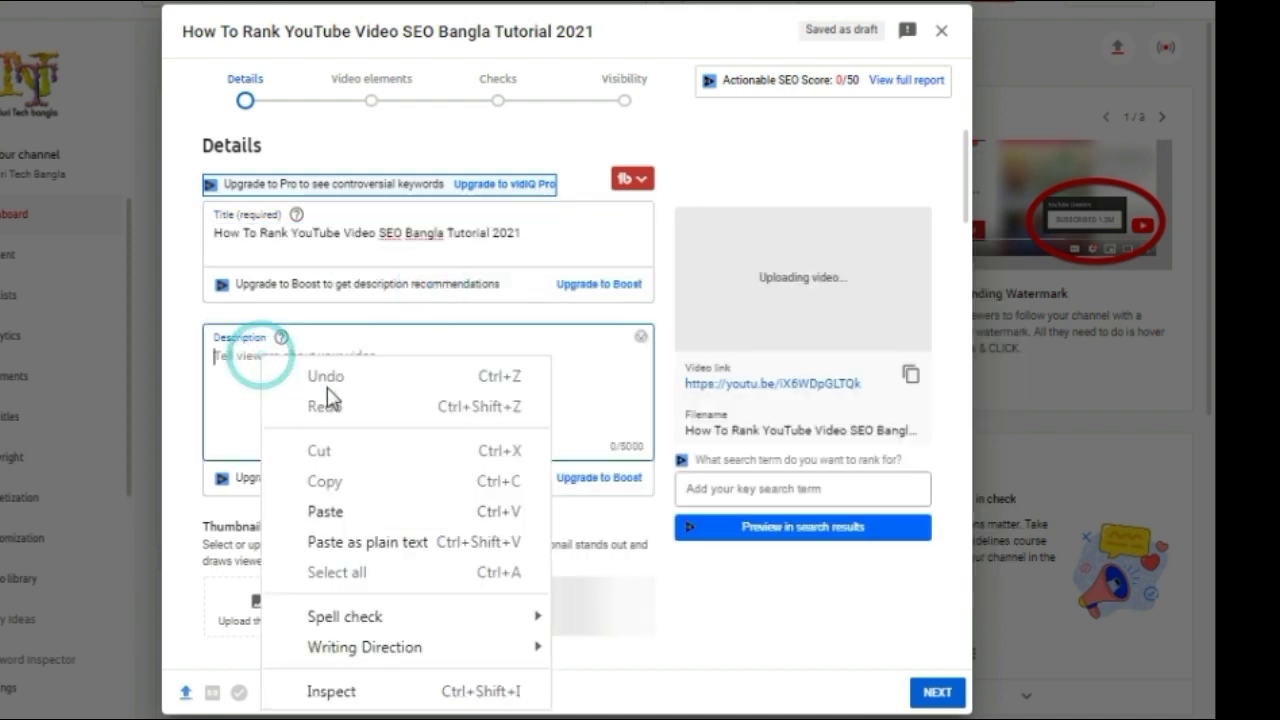
left_click(355, 512)
- Start a new description line with "#" and copy the description's first line as text for the hashtag
left_click(523, 355)
key("Return")
key("Return")
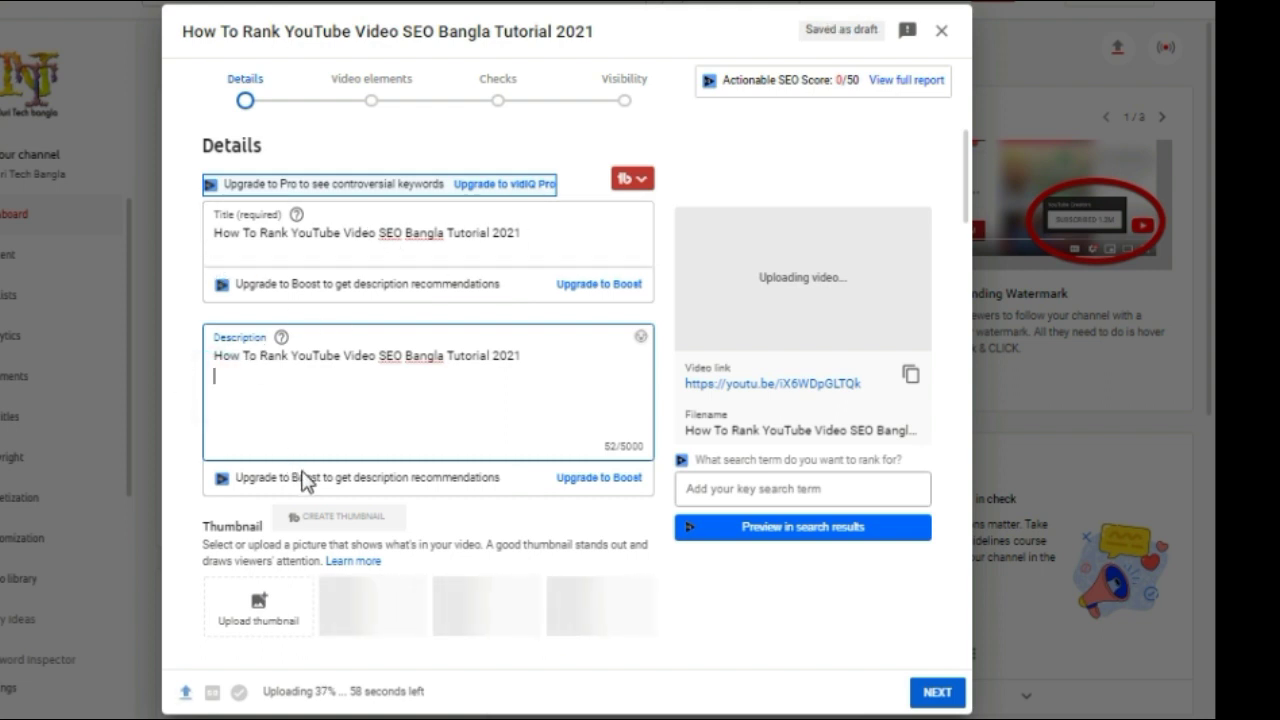
type("#")
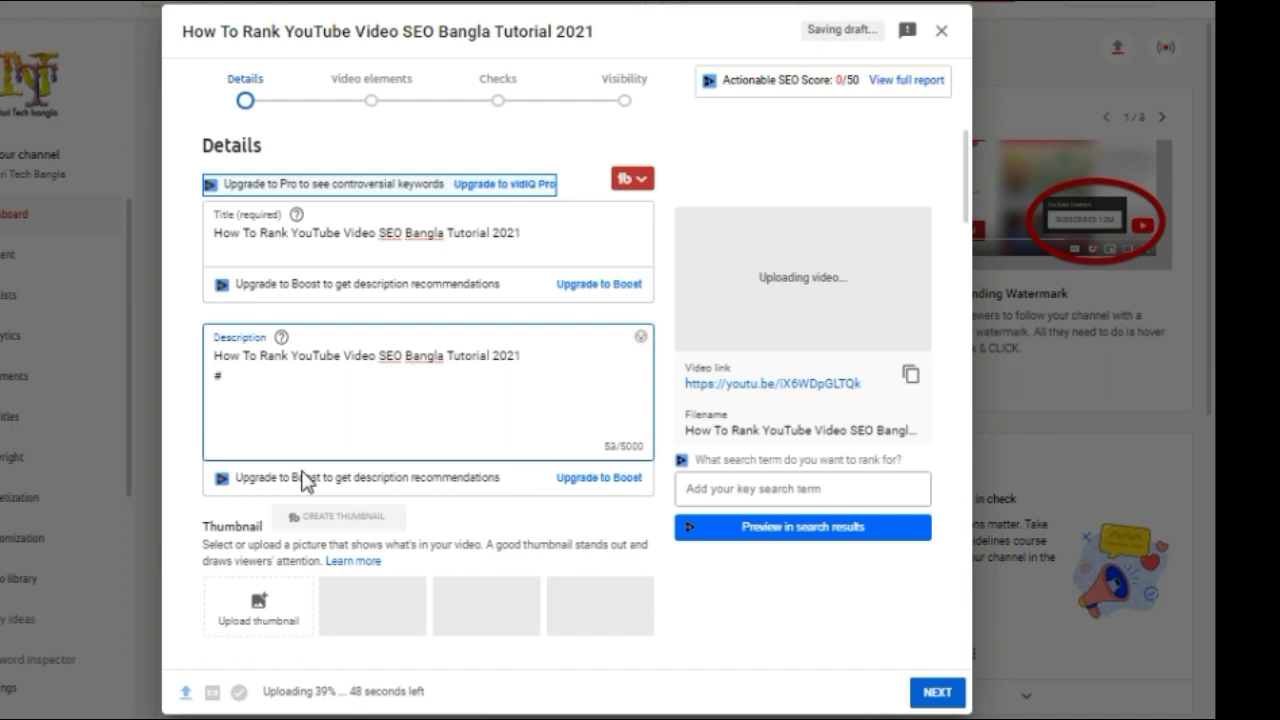
left_click_drag(522, 351, 212, 356)
right_click(249, 350)
left_click(342, 403)
left_click(224, 377)
right_click(224, 377)
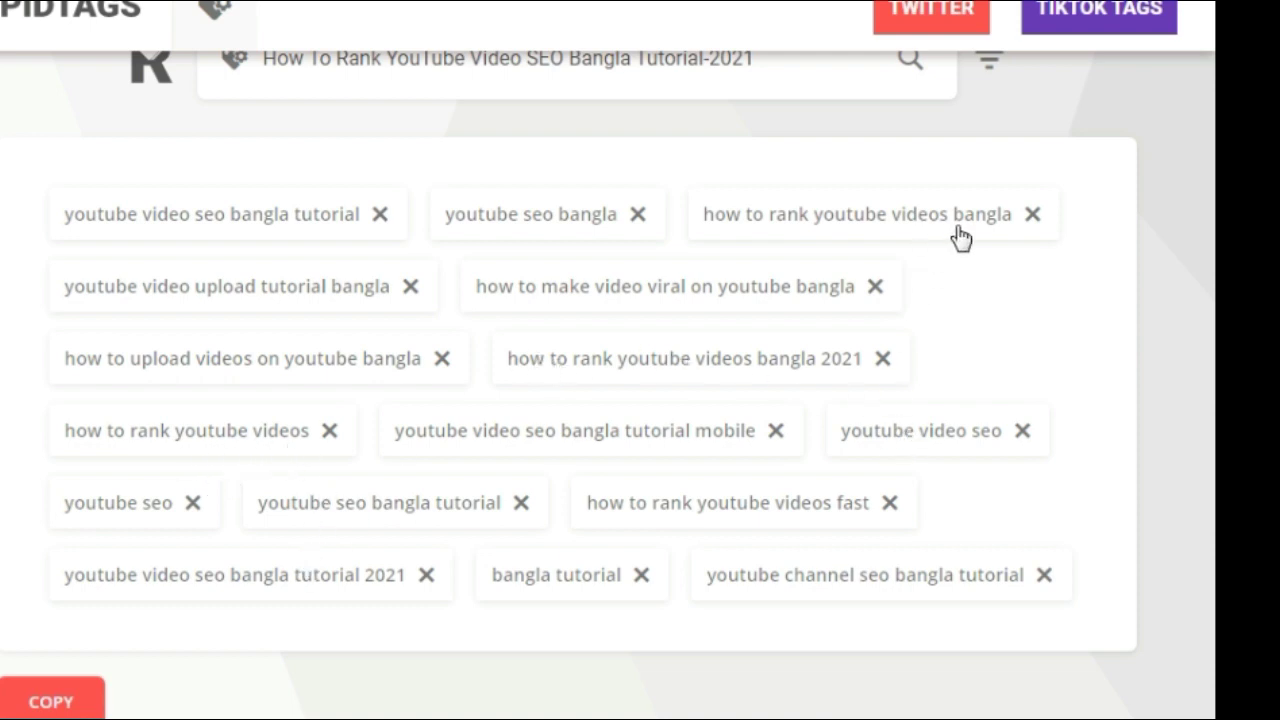
- Switch to the RapidTags results and try to copy the tag "youtube channel seo bangla tutorial"
left_click(909, 586)
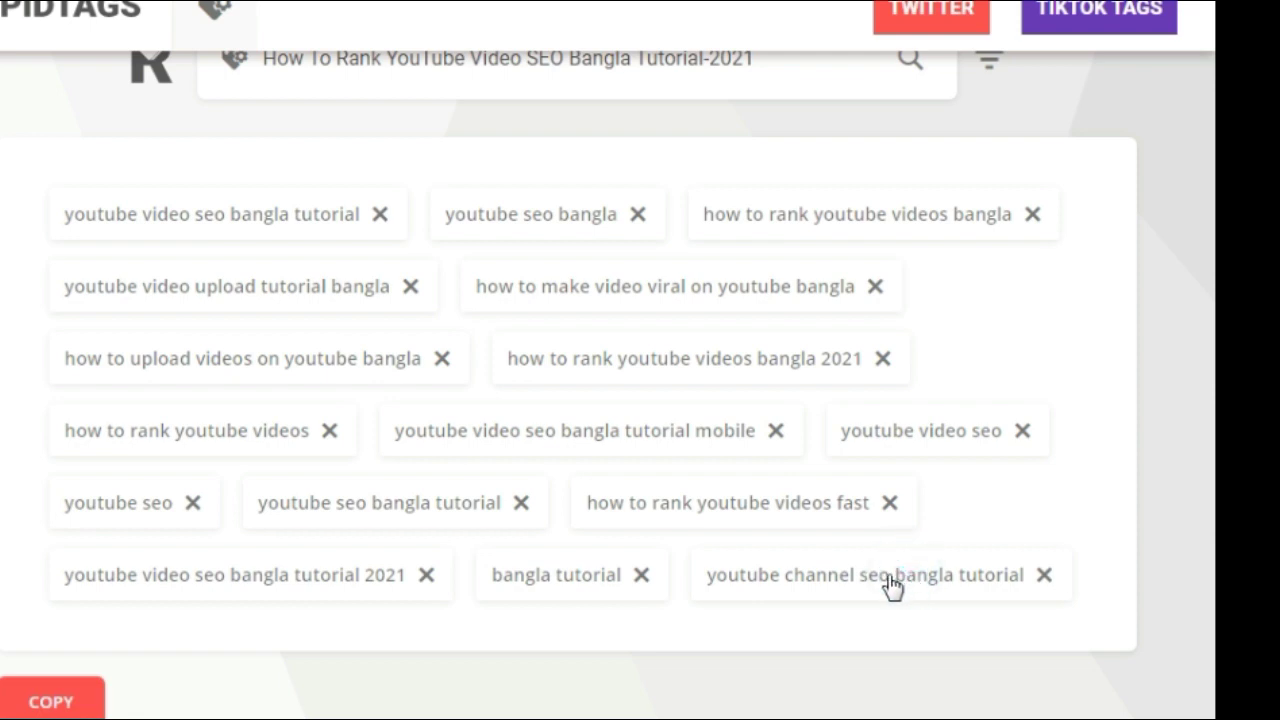
left_click(892, 586)
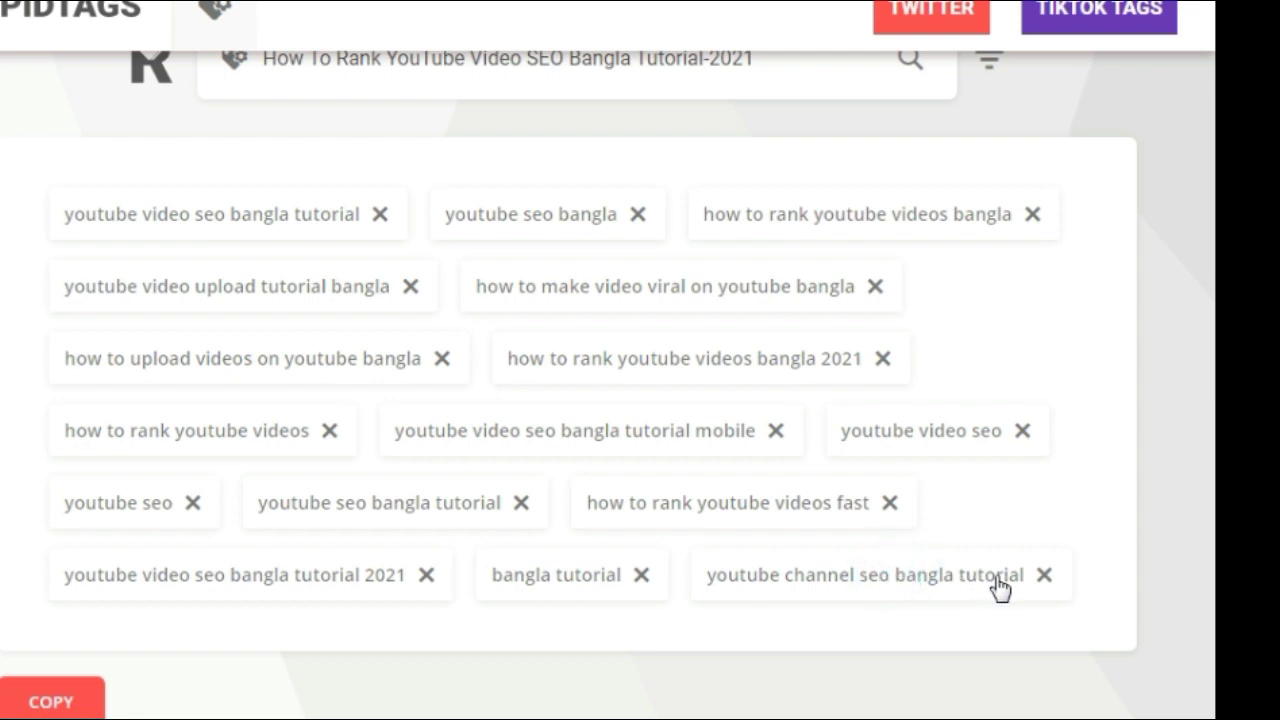
right_click(744, 578)
left_click(739, 577)
left_click(727, 575)
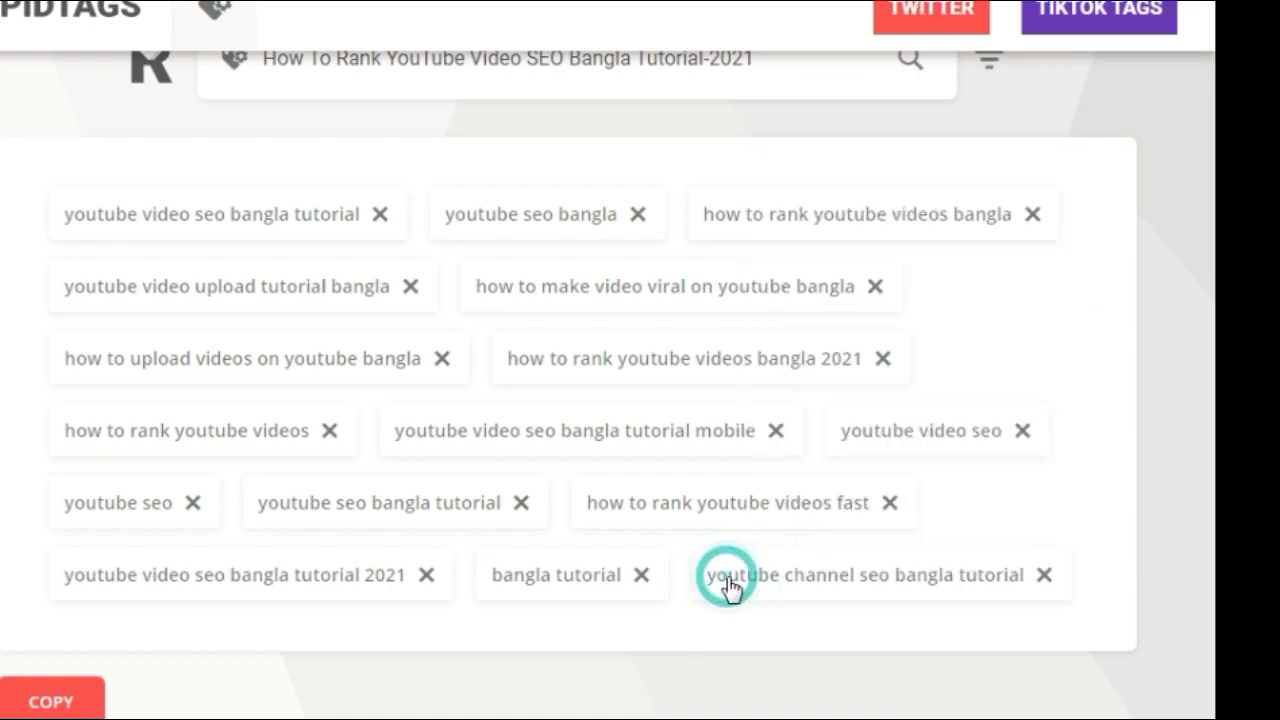
left_click(706, 577)
right_click(900, 574)
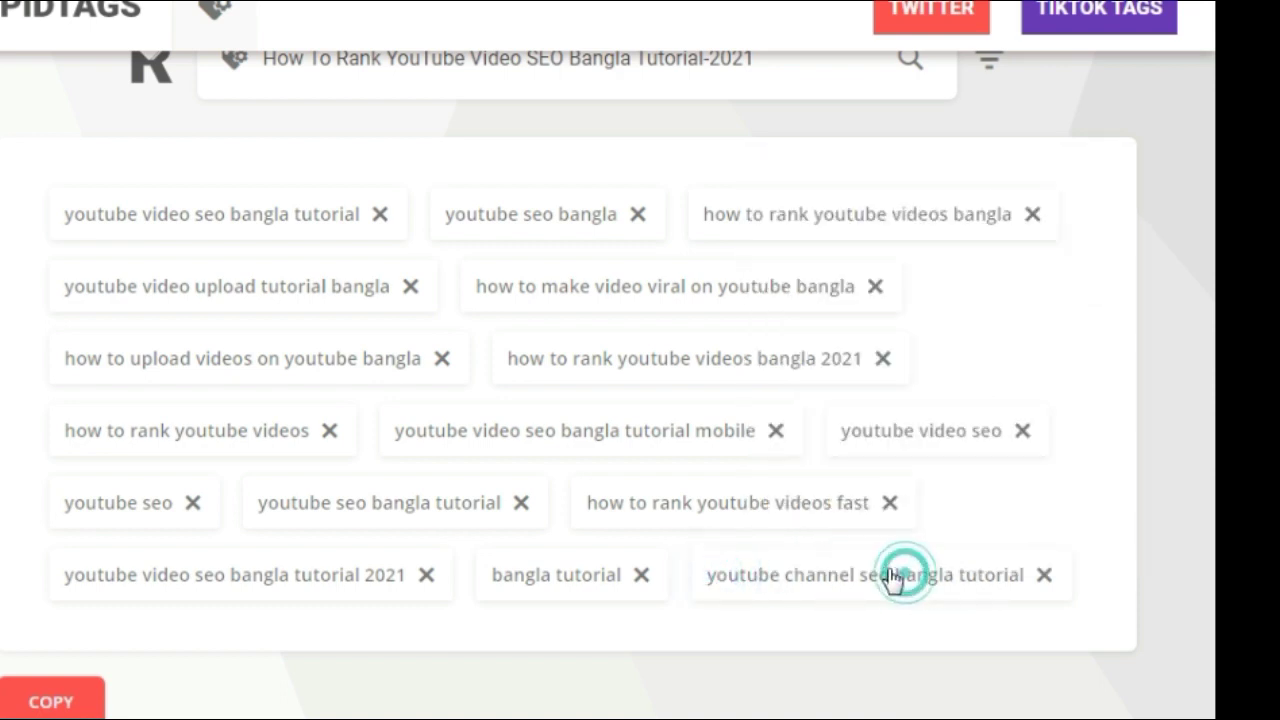
left_click(845, 578)
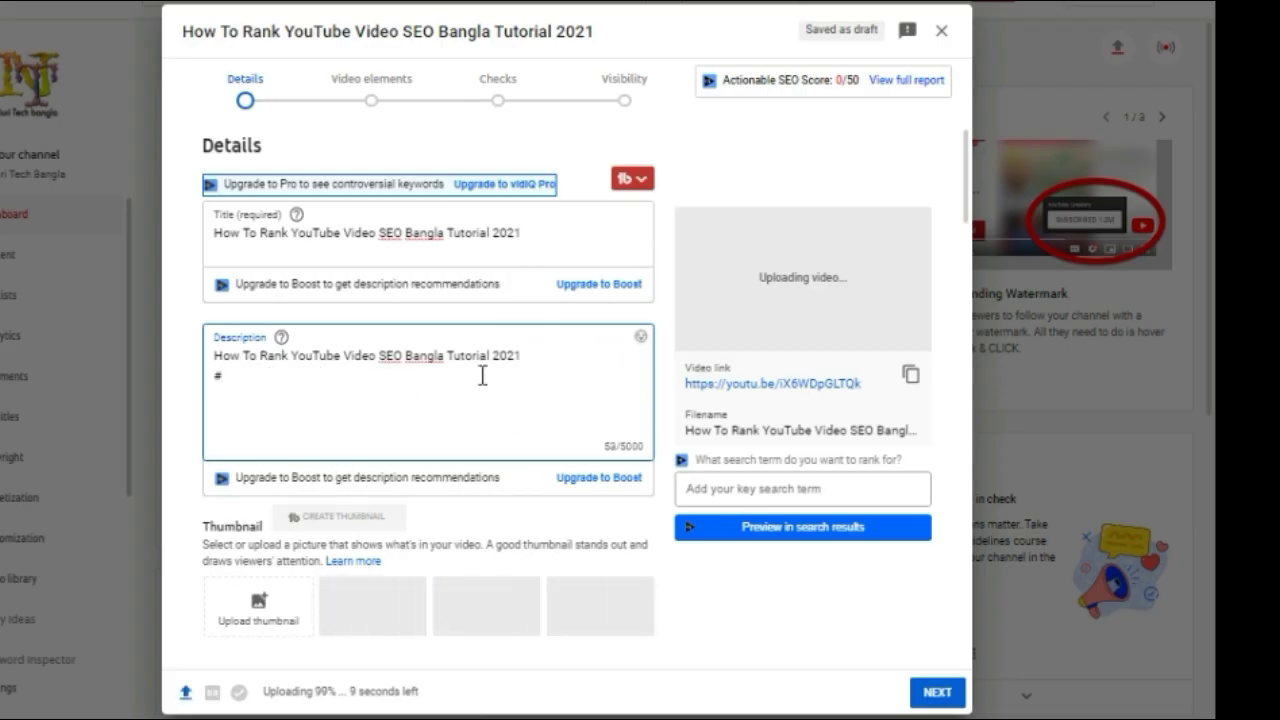
- Back in the video details, paste the copied title after the "#" and link the words How, To, Rank and YouTube with underscores
key("ctrl+v")
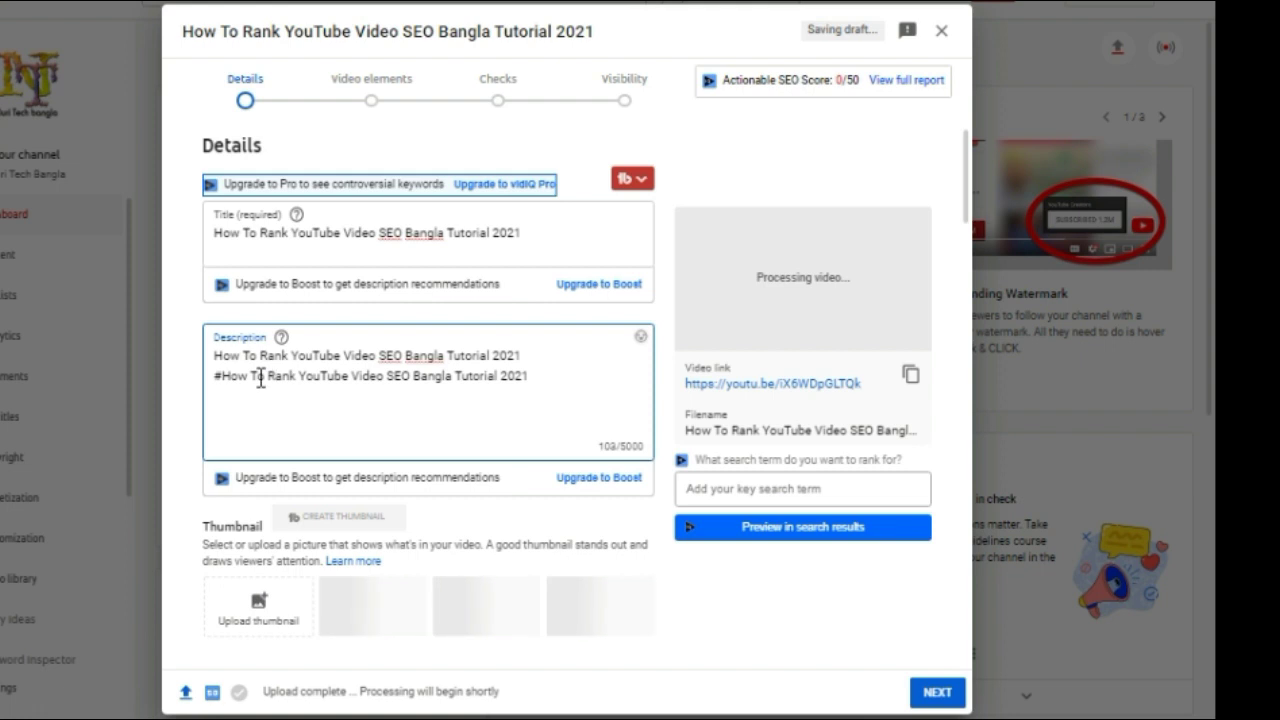
left_click(255, 378)
key("BackSpace")
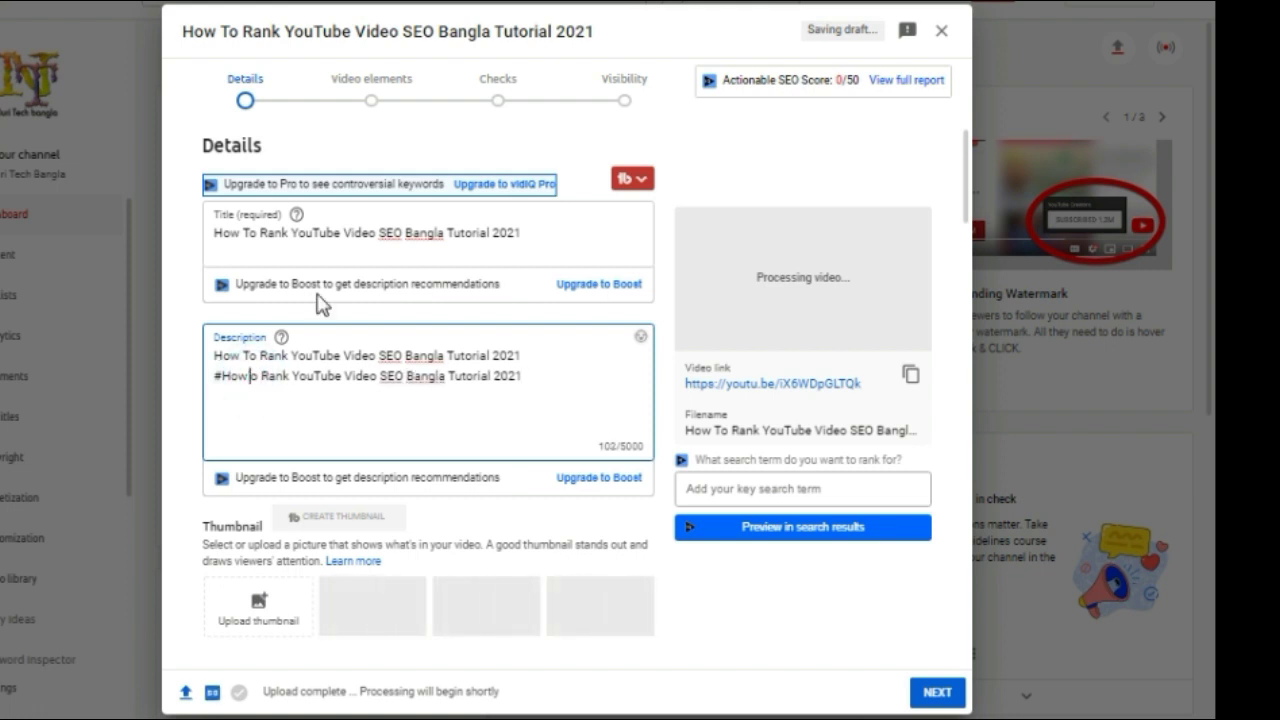
type("_")
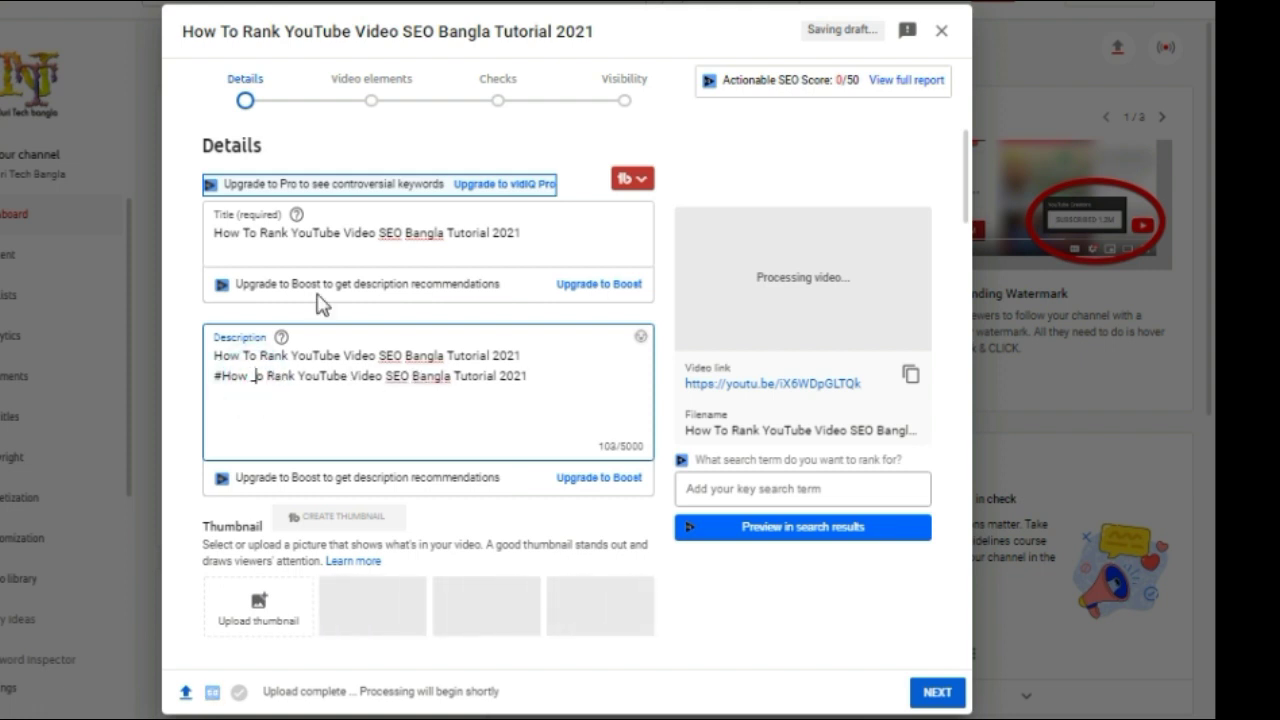
key("BackSpace")
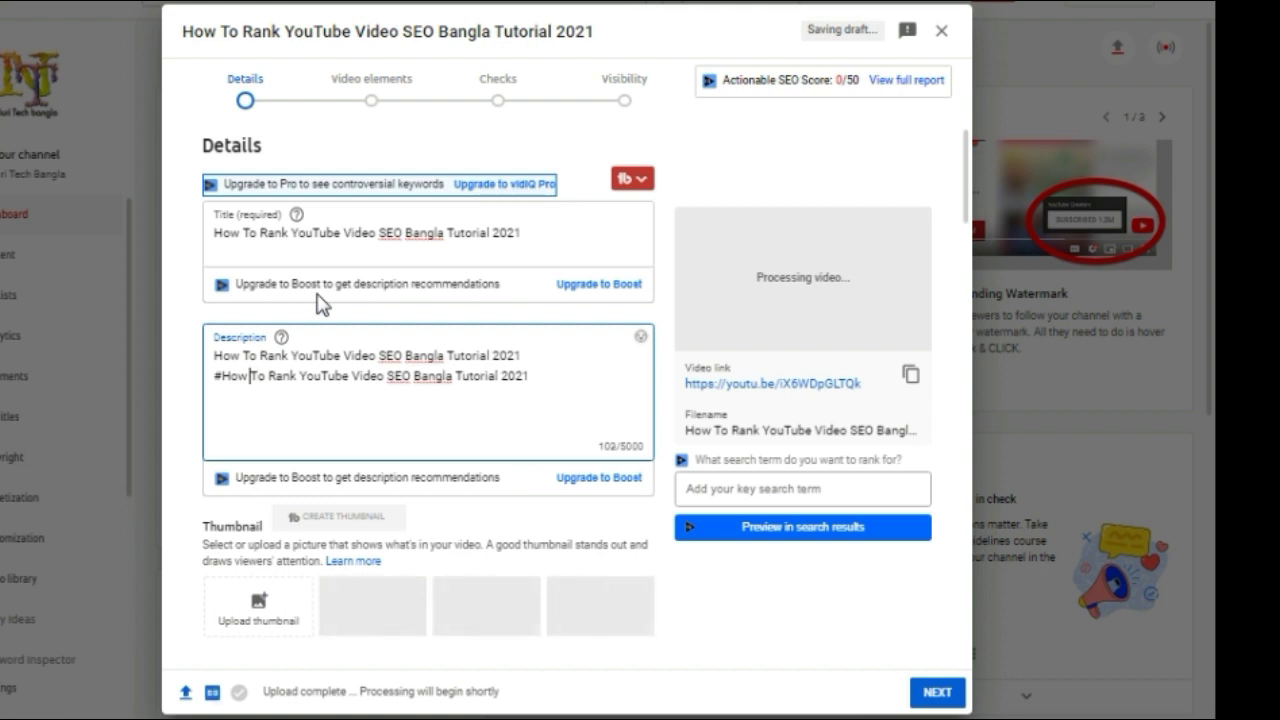
type("_To")
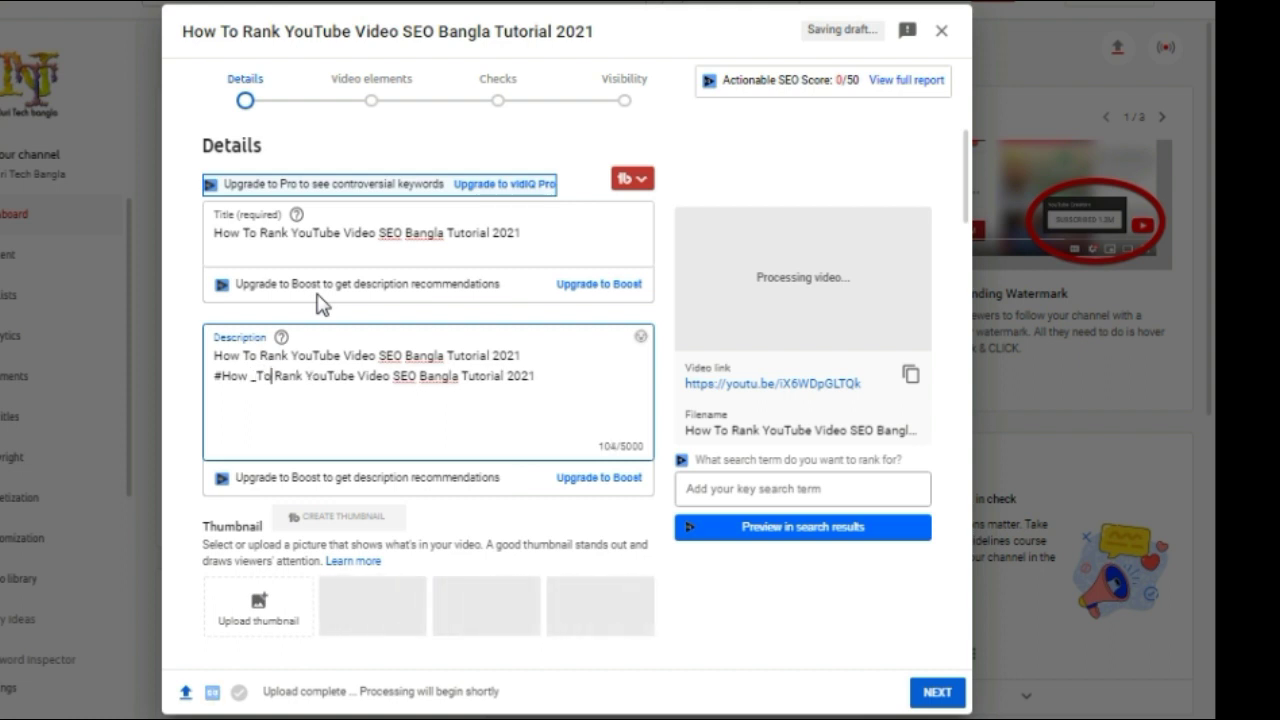
type("_")
key("Right")
key("Right")
key("Right")
key("BackSpace")
type("_")
- Link the remaining hashtag words Video, SEO, Bangla, Tutorial and 2021 with underscores
key("Right")
key("Right")
key("Right")
key("Right")
key("Right")
key("Right")
key("BackSpace")
type("_")
key("Right")
key("Right")
key("Right")
key("Right")
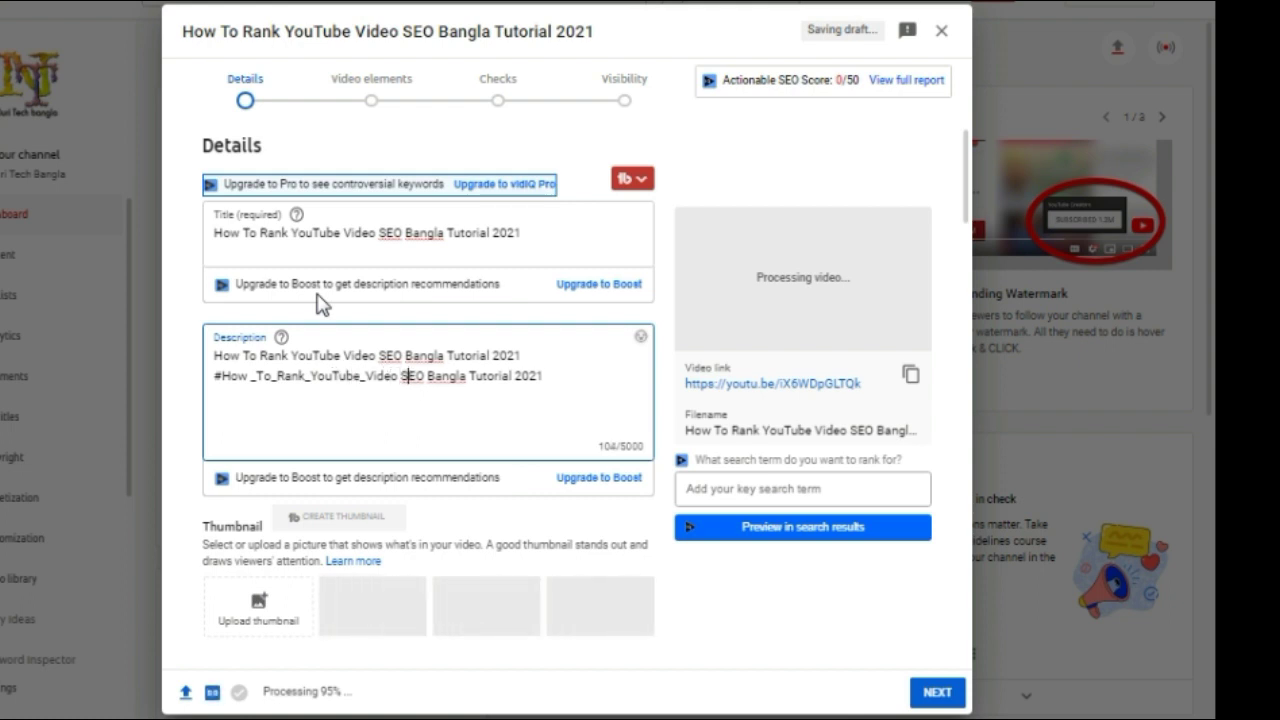
type("_")
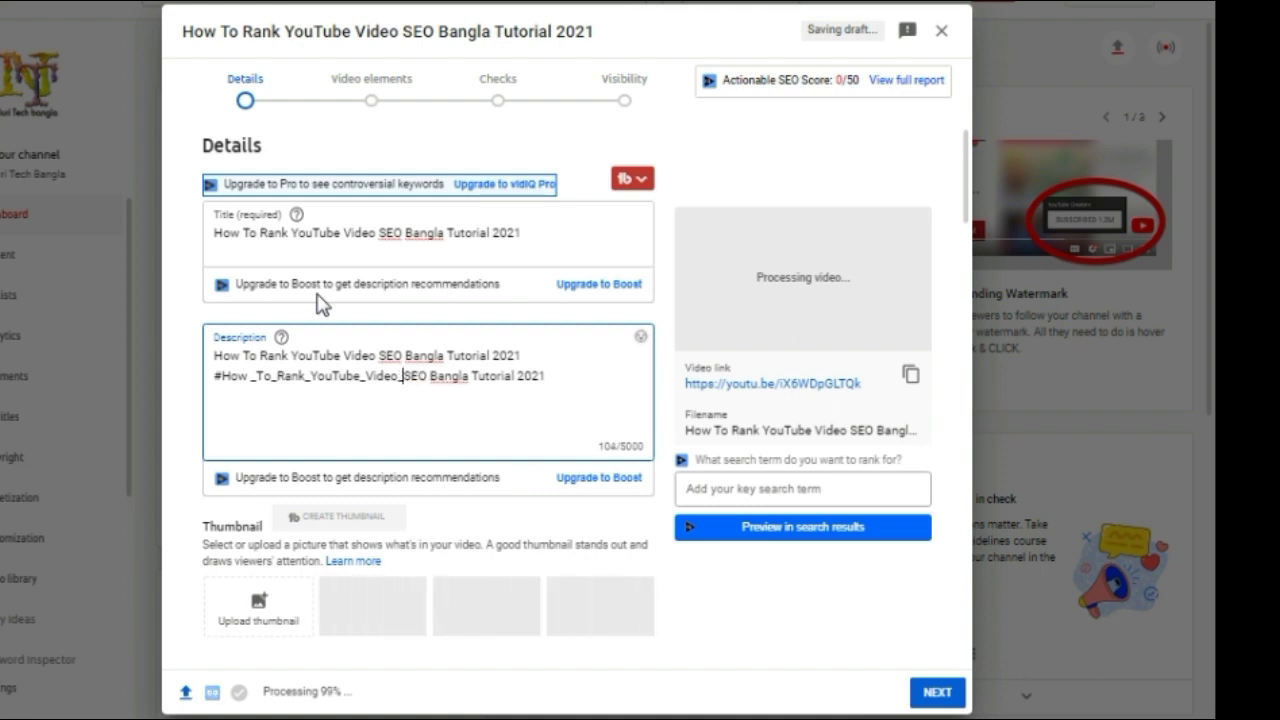
key("Right")
key("Right")
key("Right")
key("Right")
type("_")
key("Right")
key("Right")
key("Right")
key("Right")
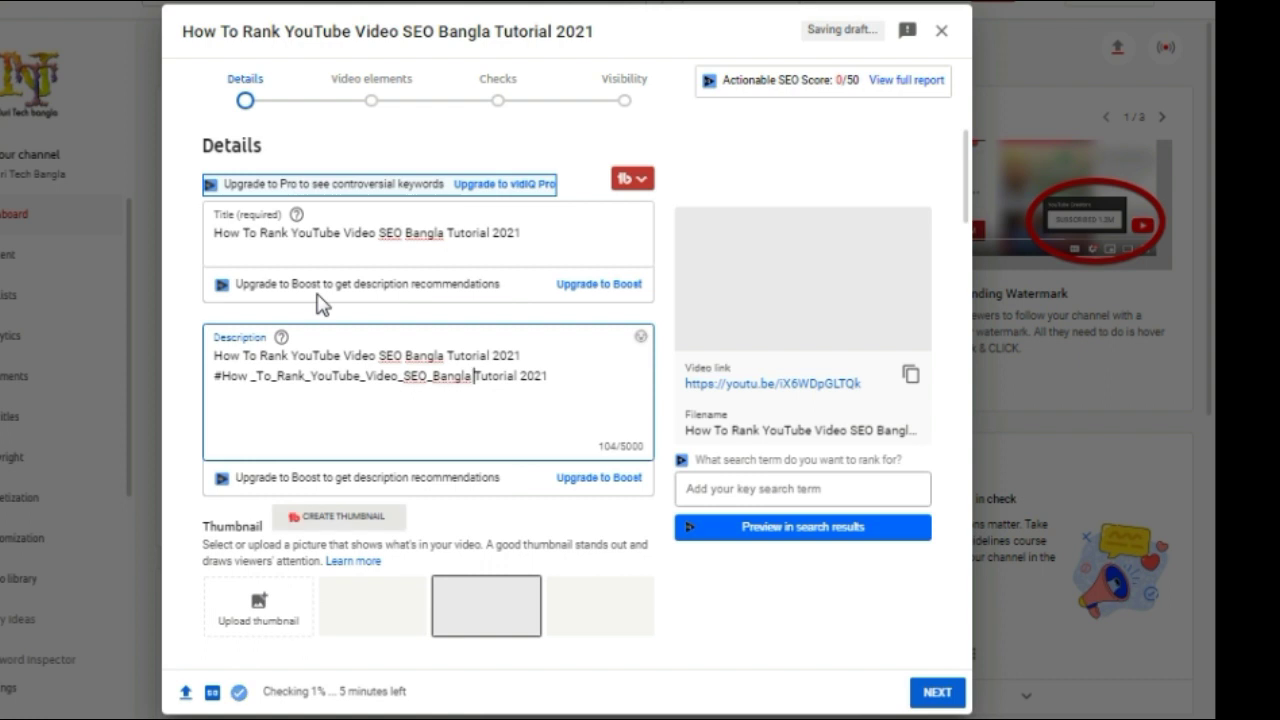
key("Delete")
type("_")
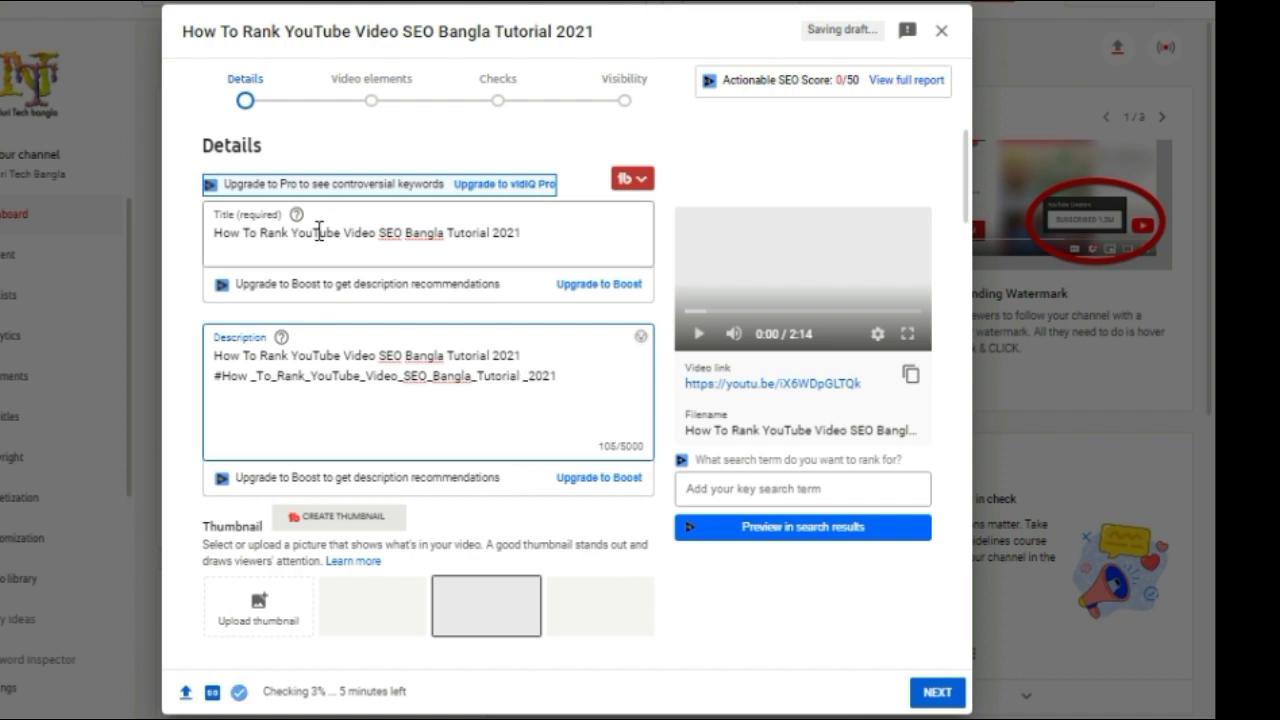
left_click(240, 402)
left_click(563, 376)
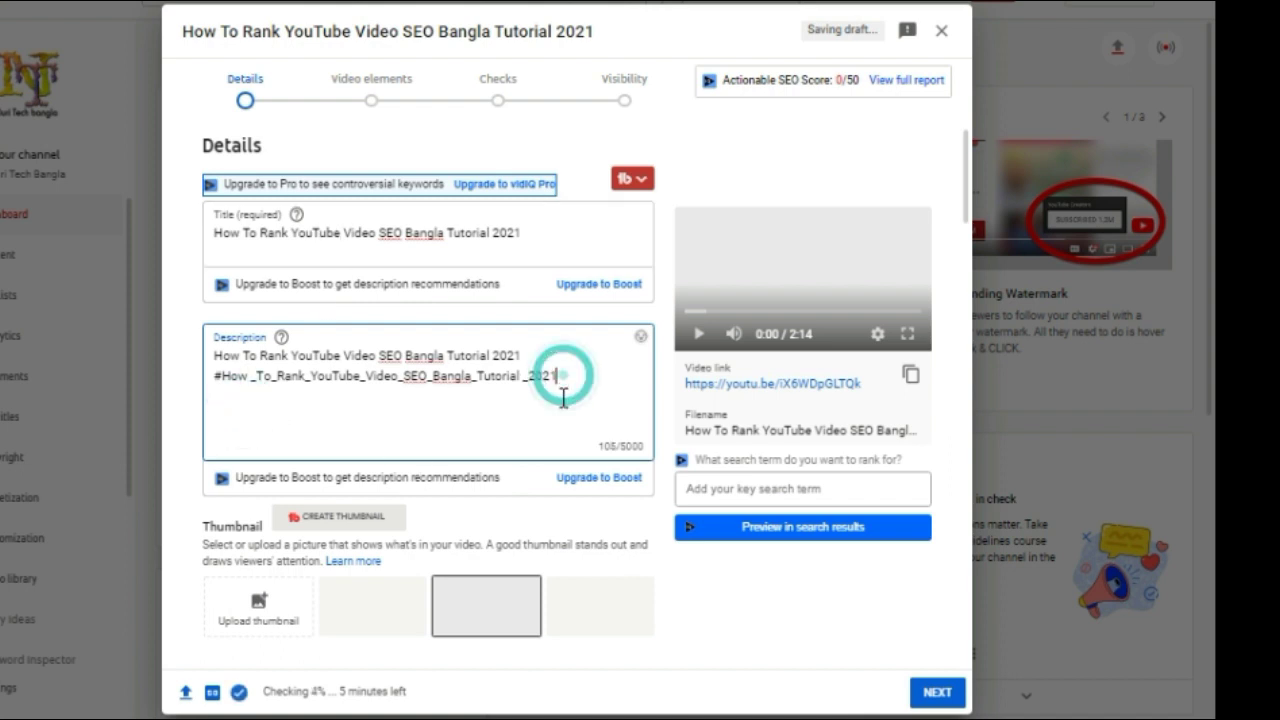
- Dismiss the custom thumbnail file selection and choose the first auto-generated thumbnail for the video
scroll(564, 405, "down", 2)
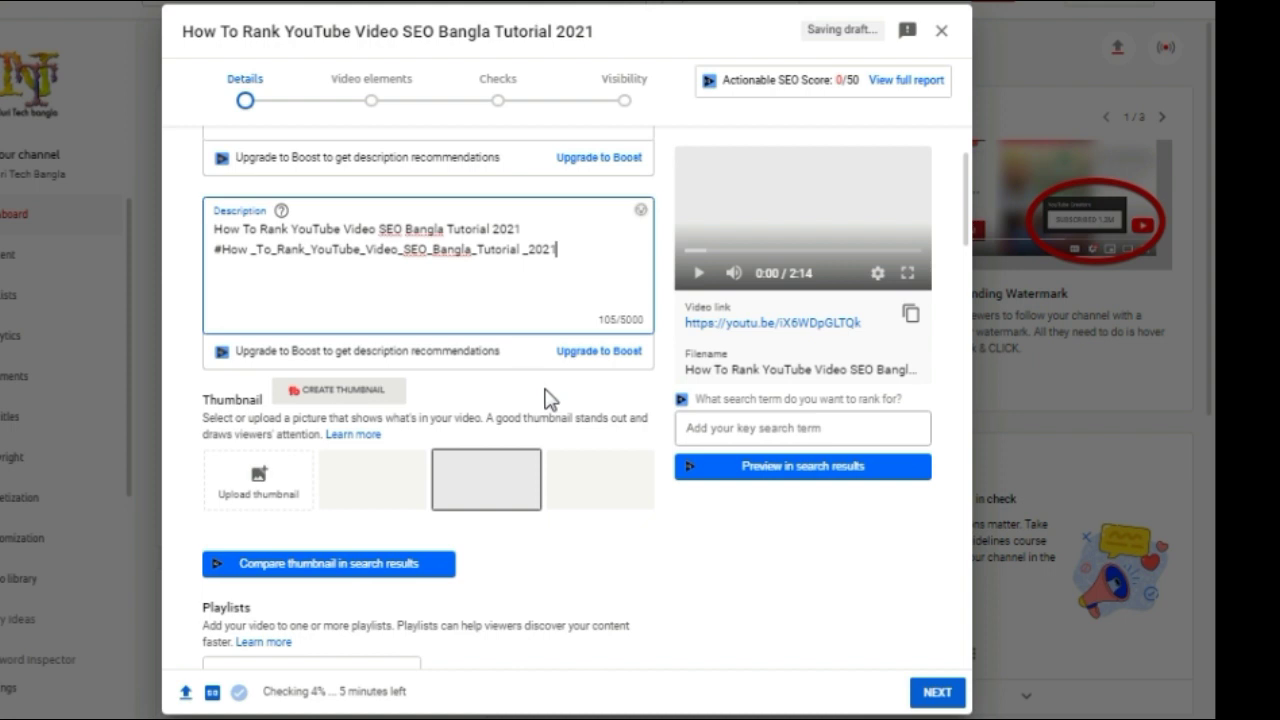
scroll(400, 286, "up", 2)
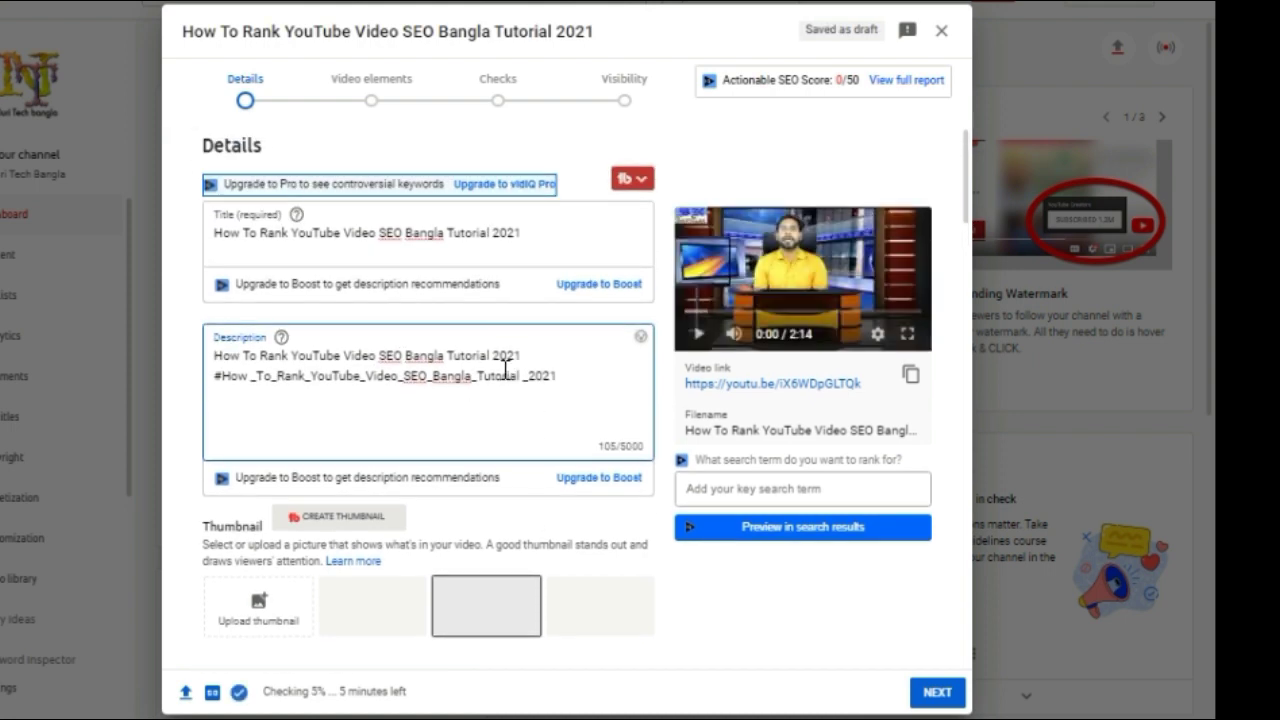
scroll(580, 366, "down", 6)
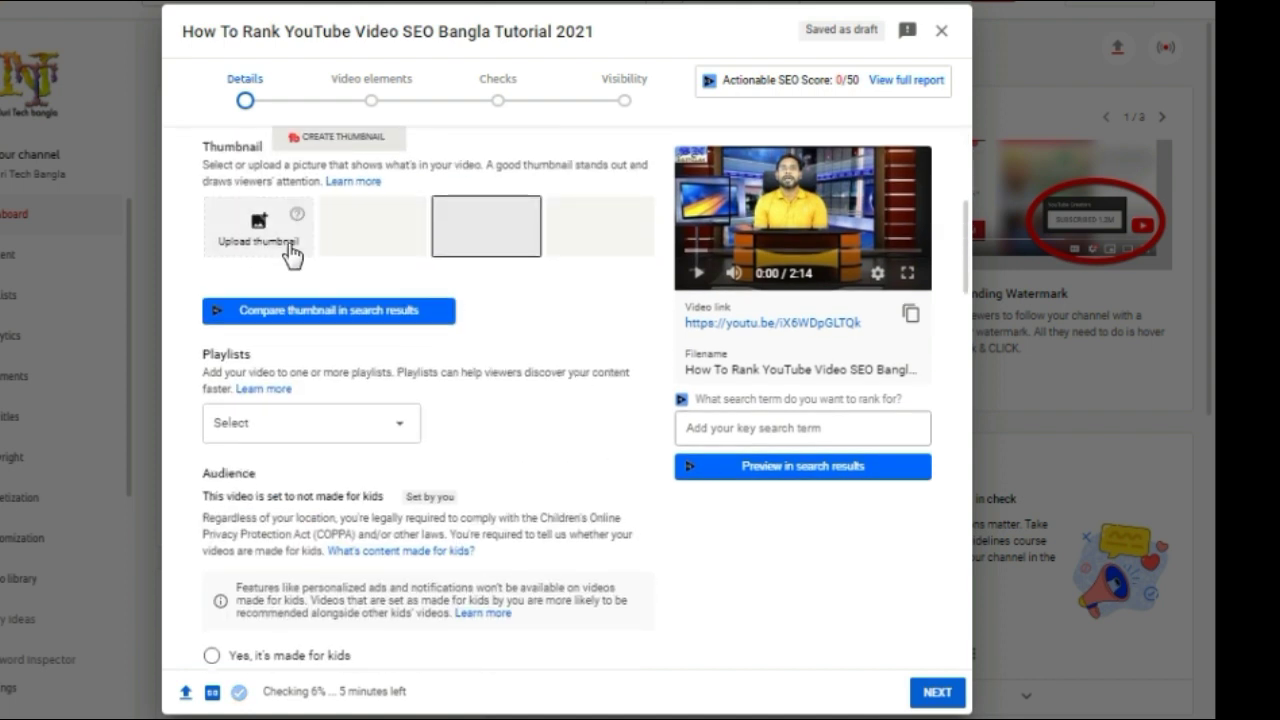
left_click(288, 250)
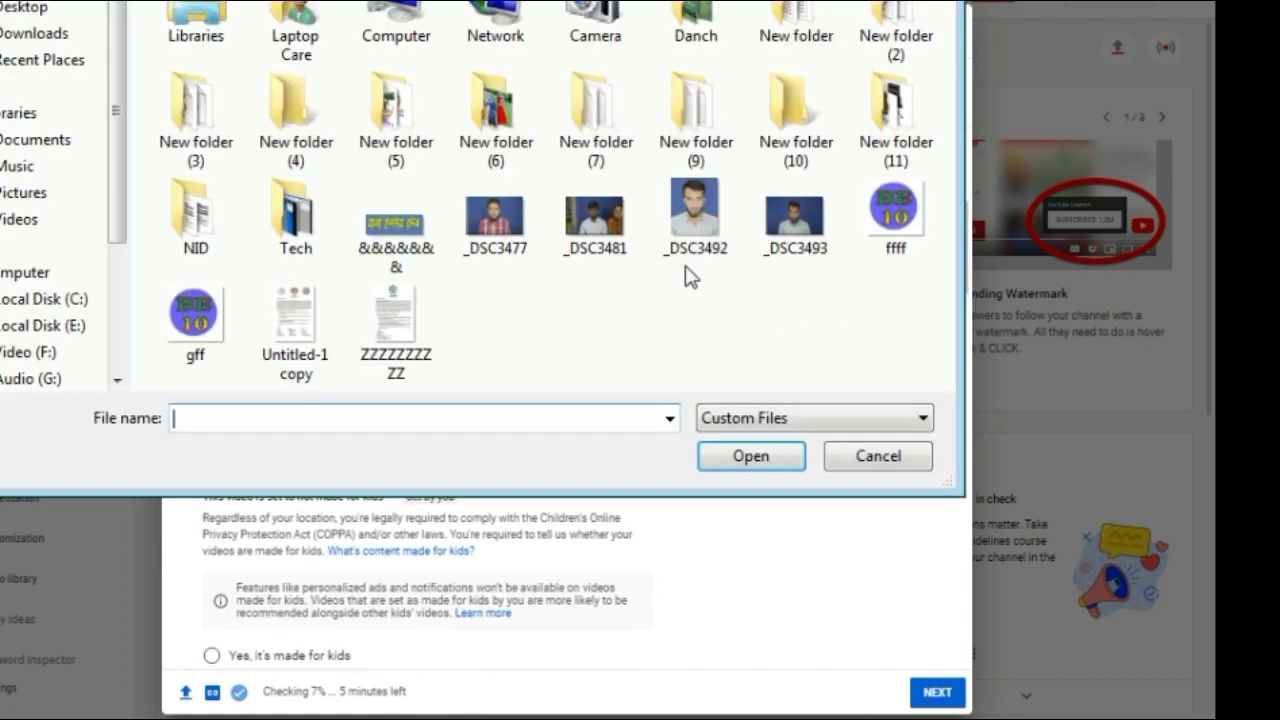
left_click(908, 462)
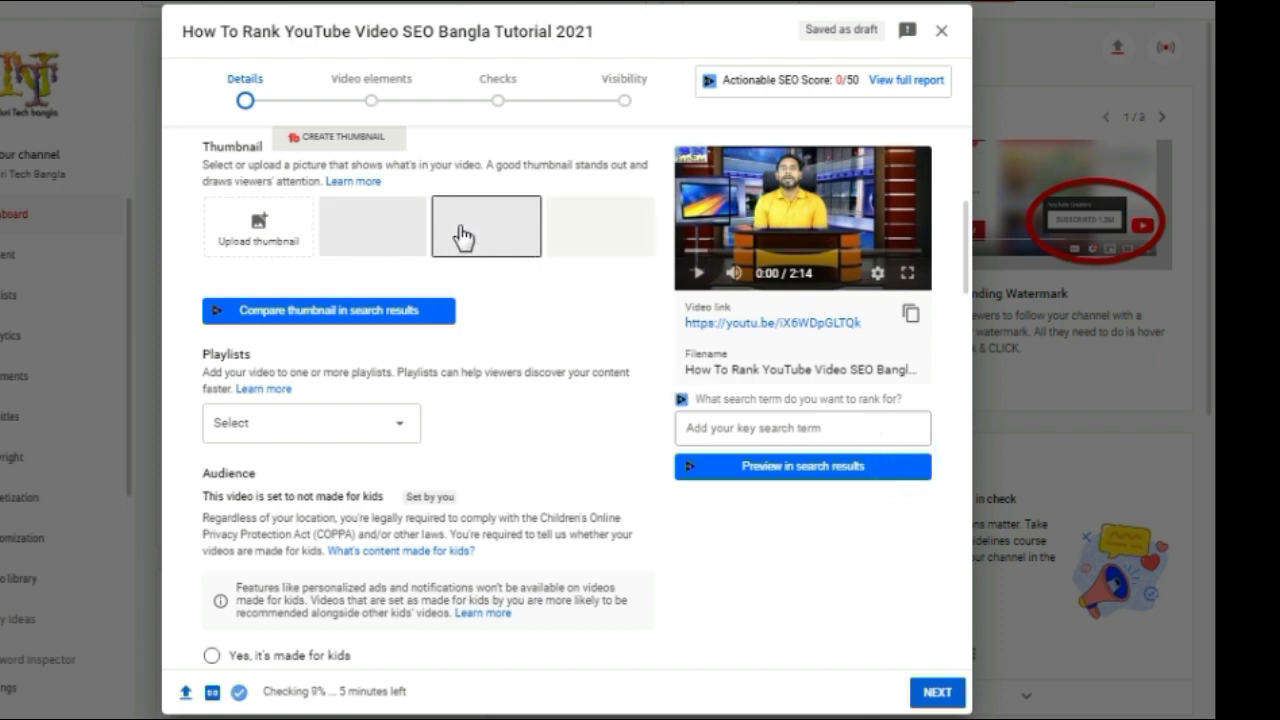
left_click(371, 238)
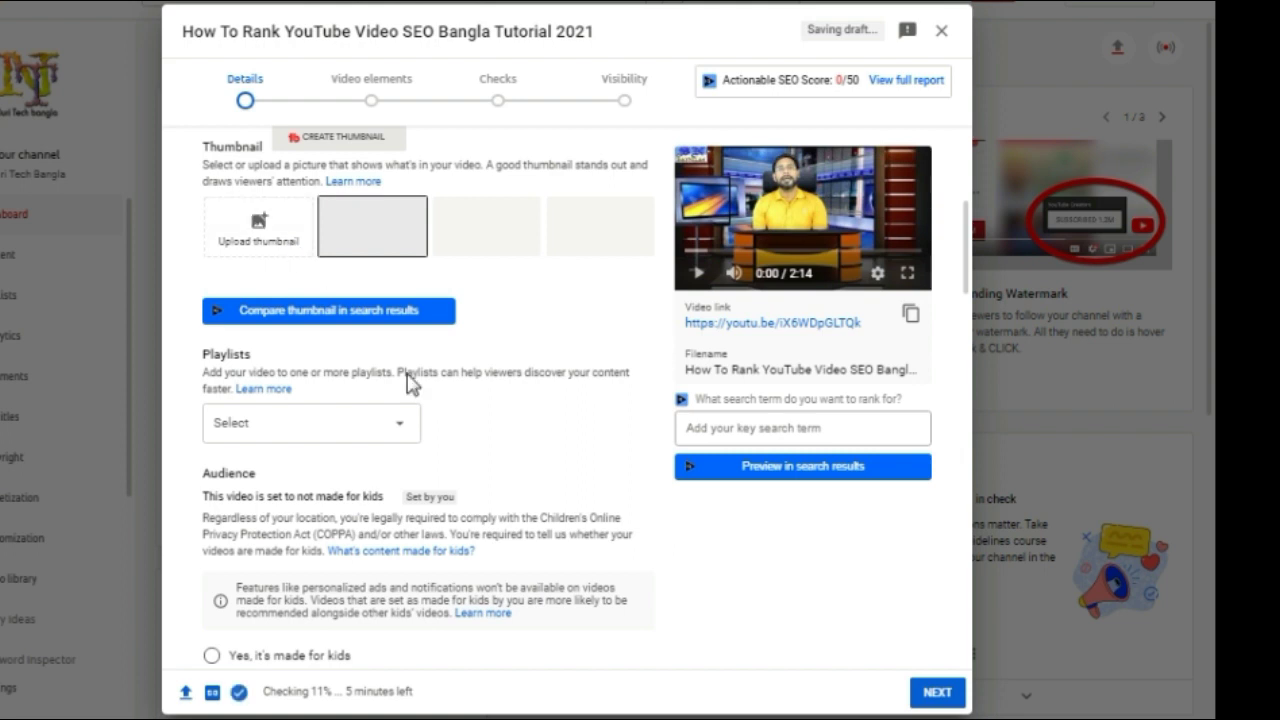
- Add the video to the existing "How to make pictures beautiful" Photoshop-7.0 -2021 playlist
left_click(403, 428)
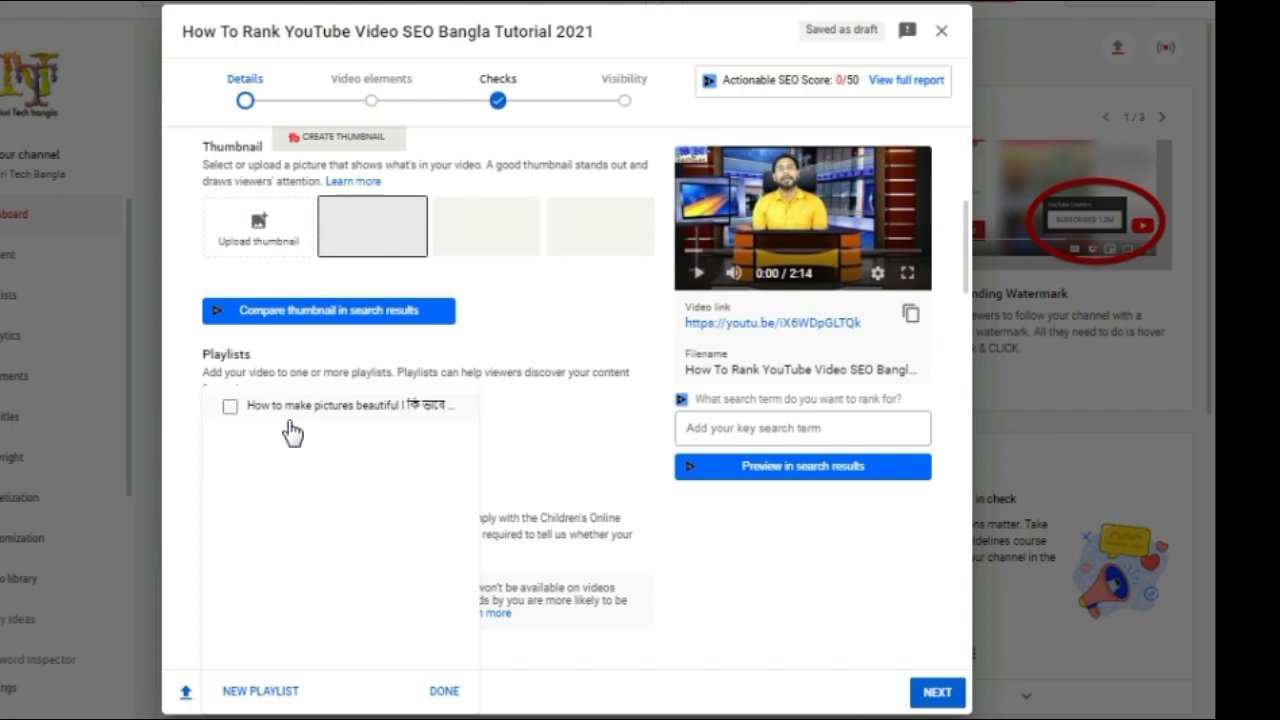
left_click(230, 408)
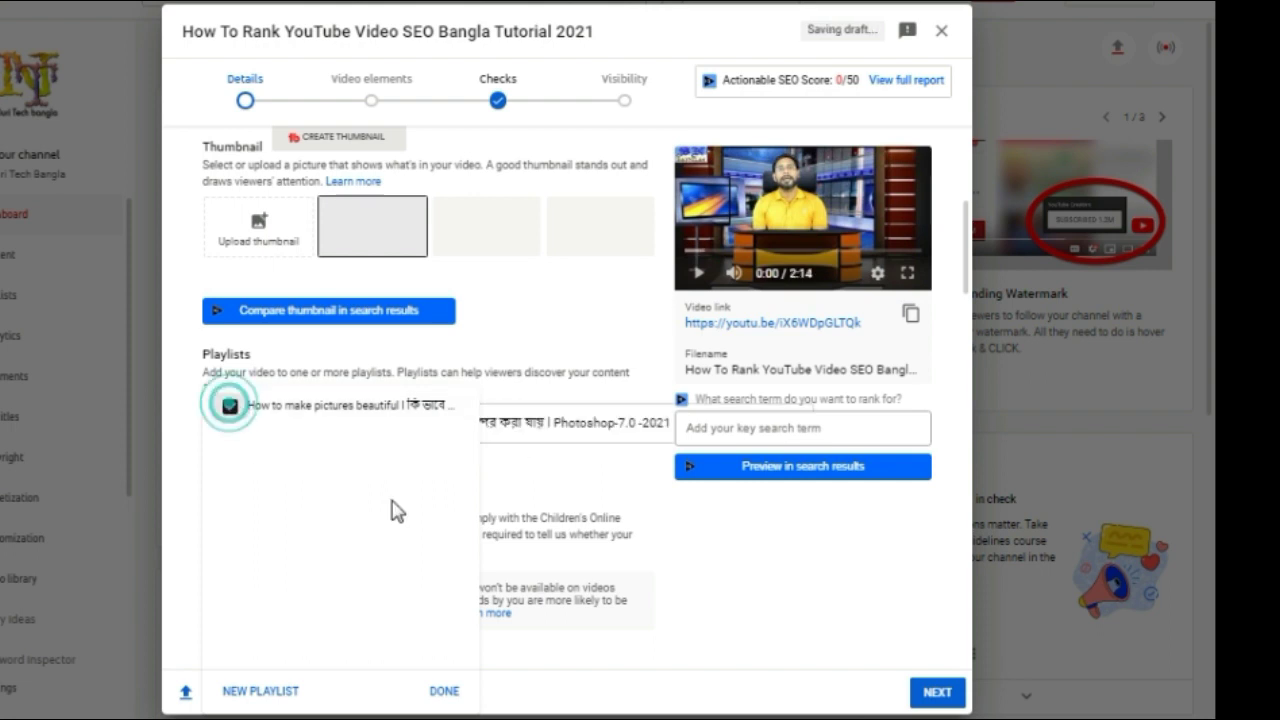
left_click(441, 692)
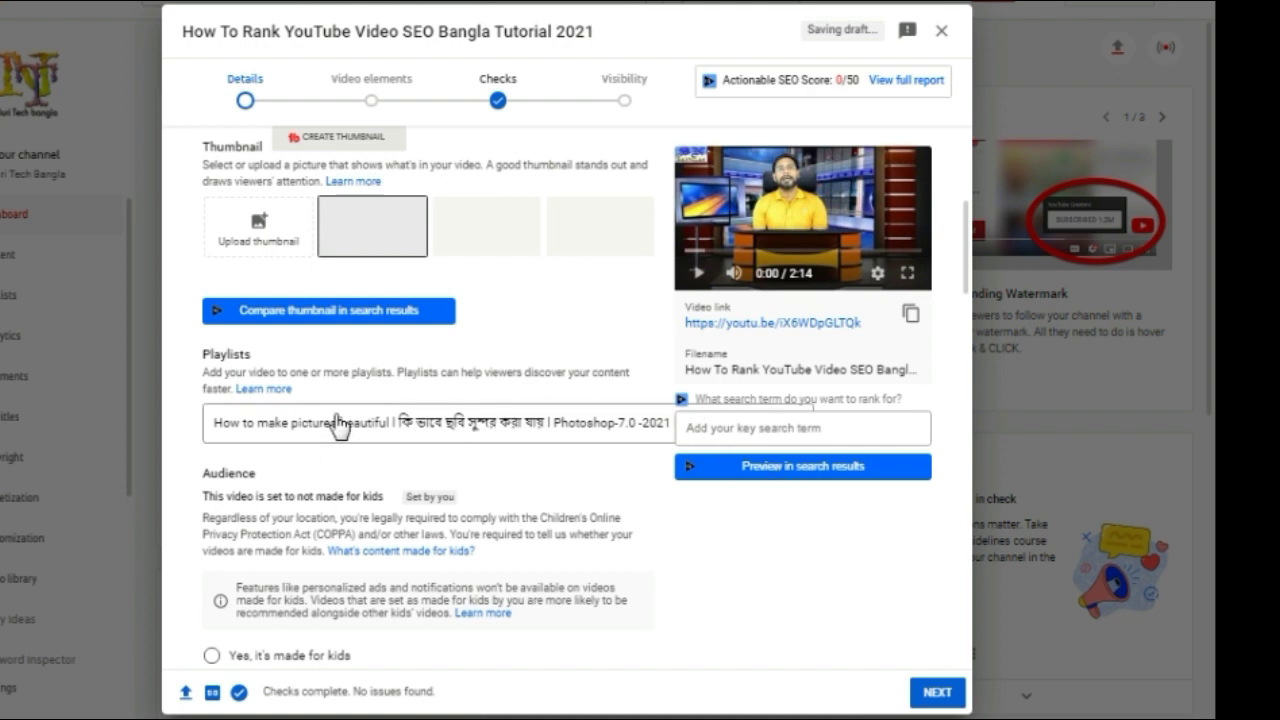
- Check the audience, age restriction, paid promotion and tags sections of the video details
scroll(478, 425, "down", 4)
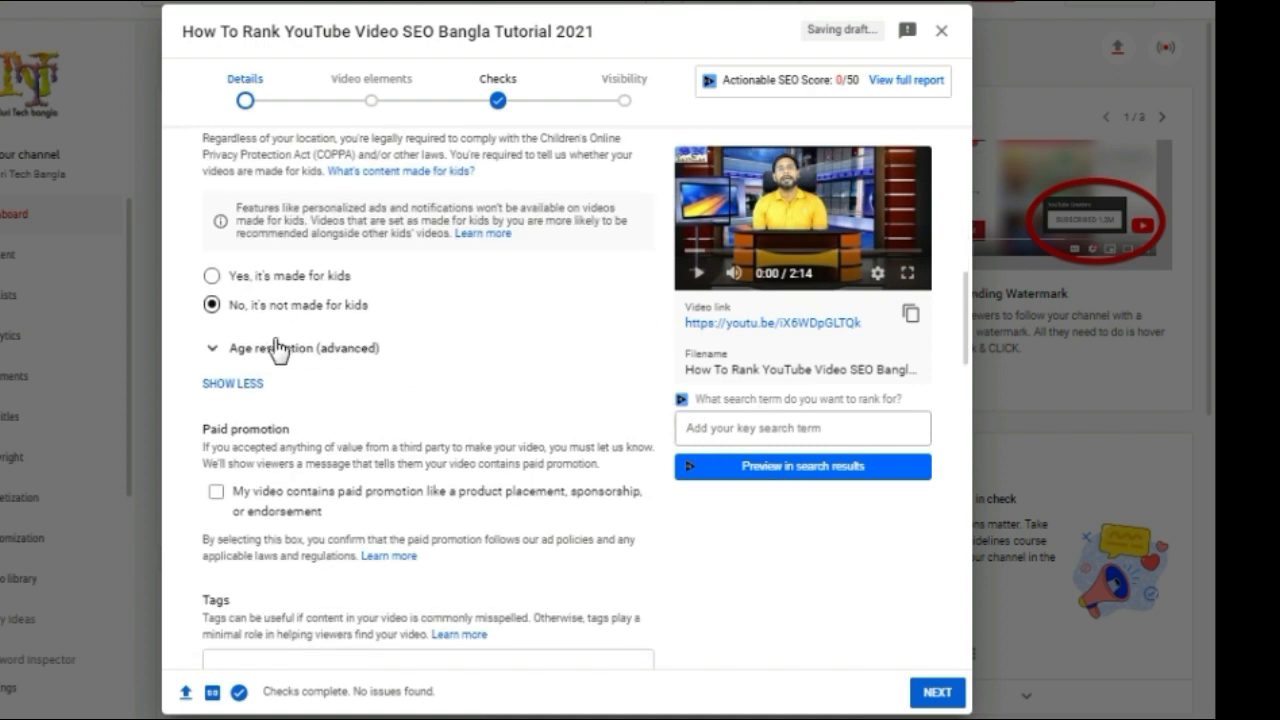
scroll(240, 300, "up", 1)
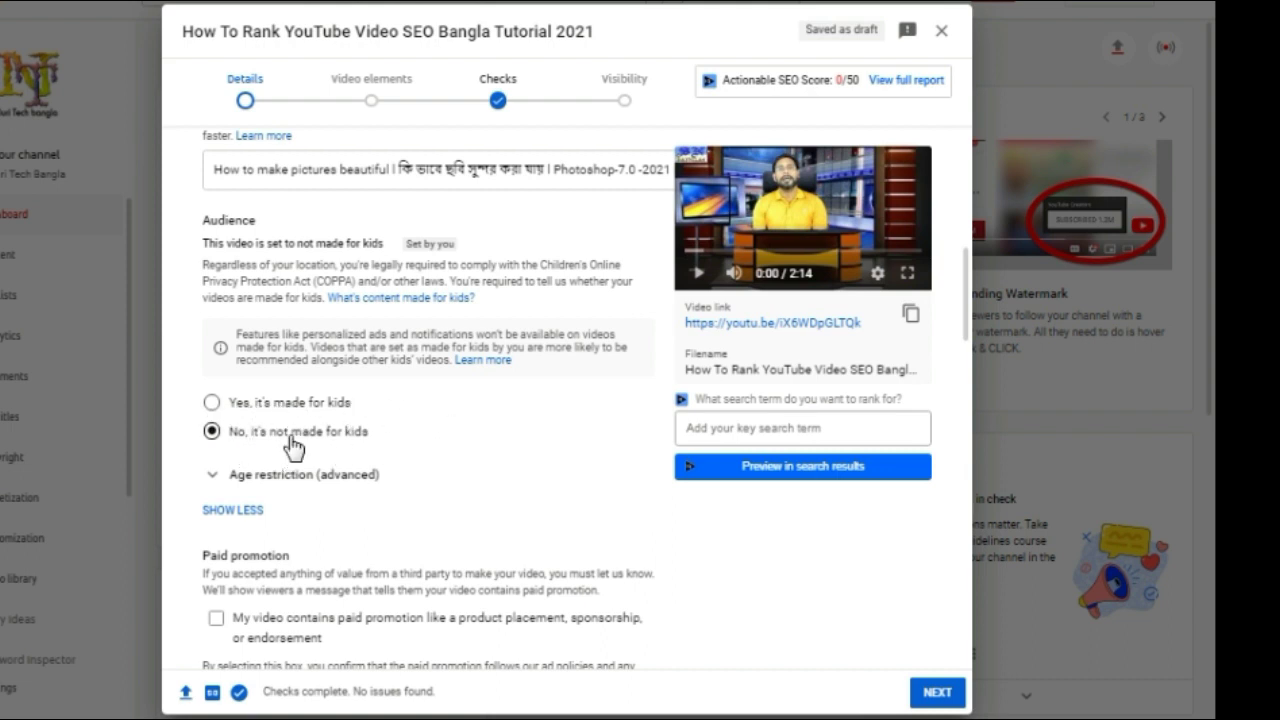
scroll(260, 450, "down", 3)
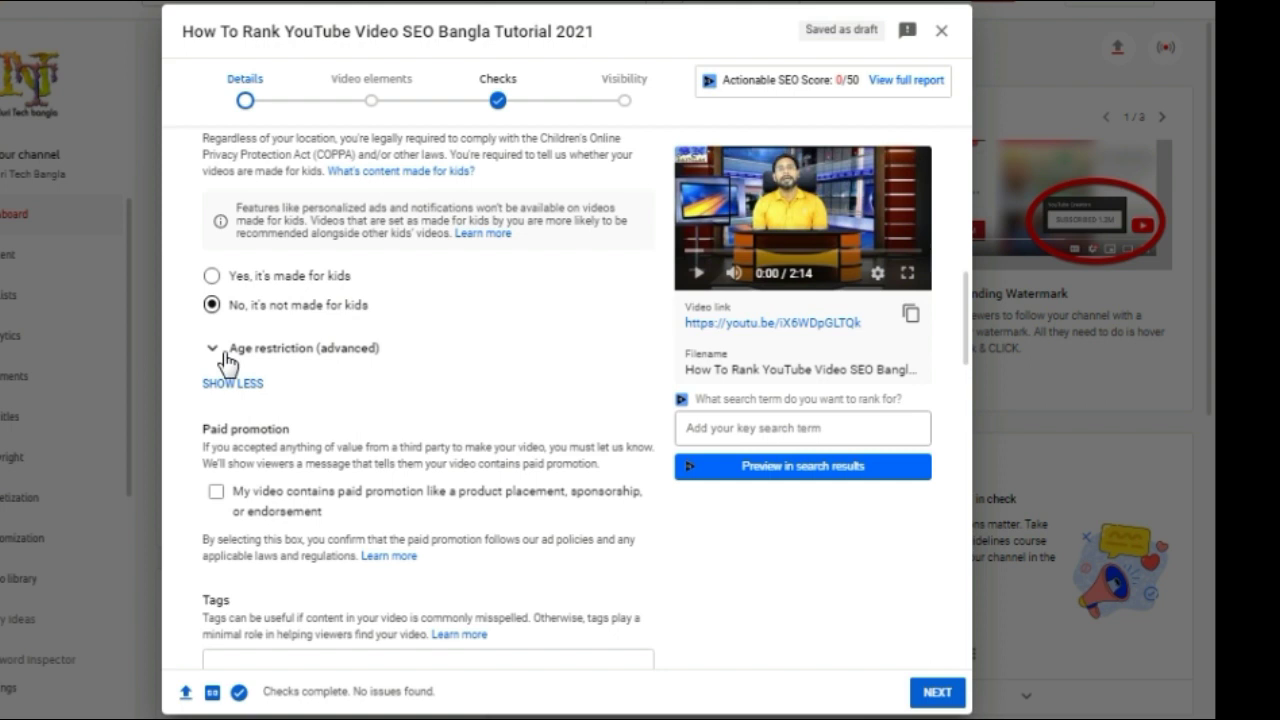
scroll(340, 416, "down", 2)
left_click(310, 426)
scroll(471, 400, "up", 10)
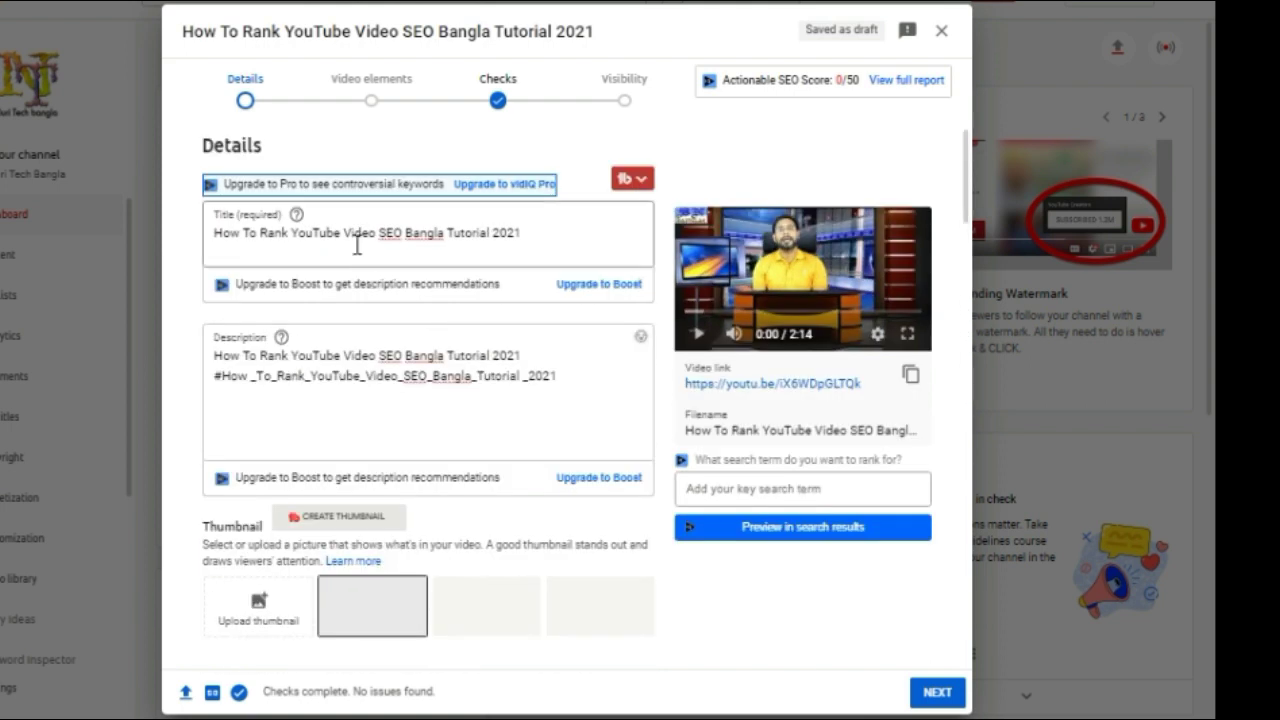
- Paste the copied video title "How To Rank YouTube Video SEO Bangla Tutorial" into the video's tags as the first tag
scroll(440, 518, "down", 5)
left_click(271, 289)
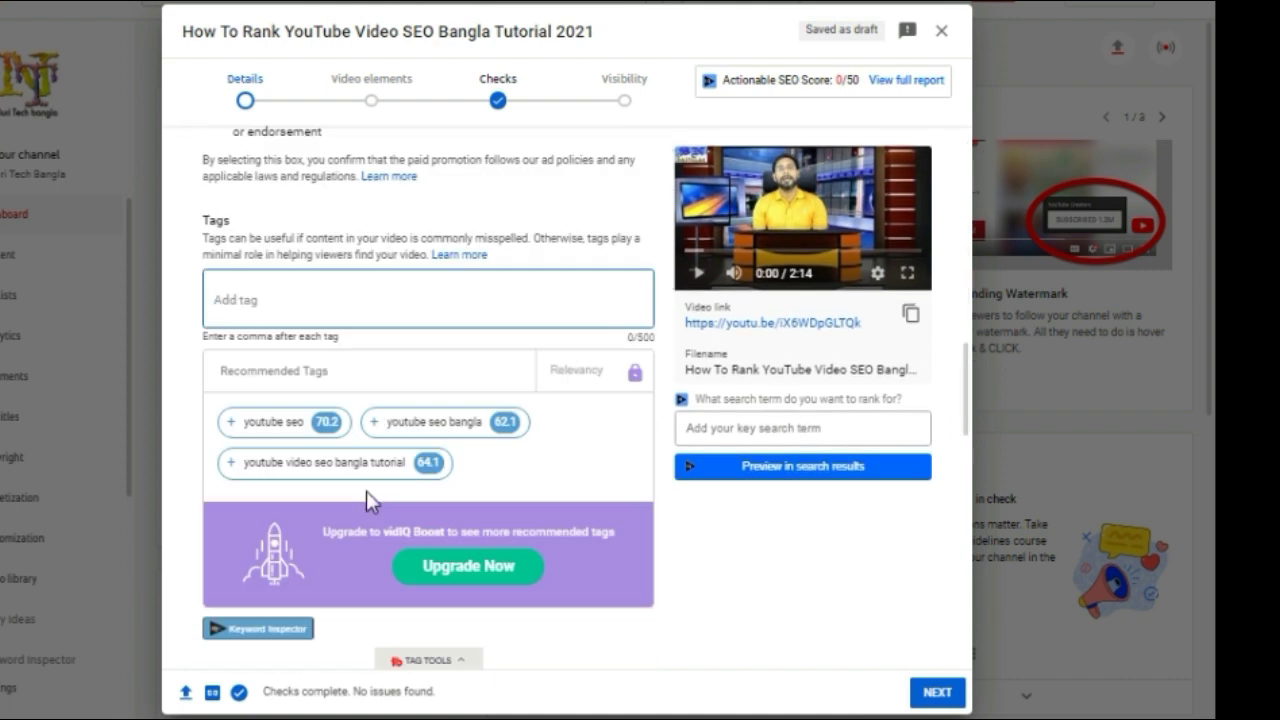
right_click(271, 290)
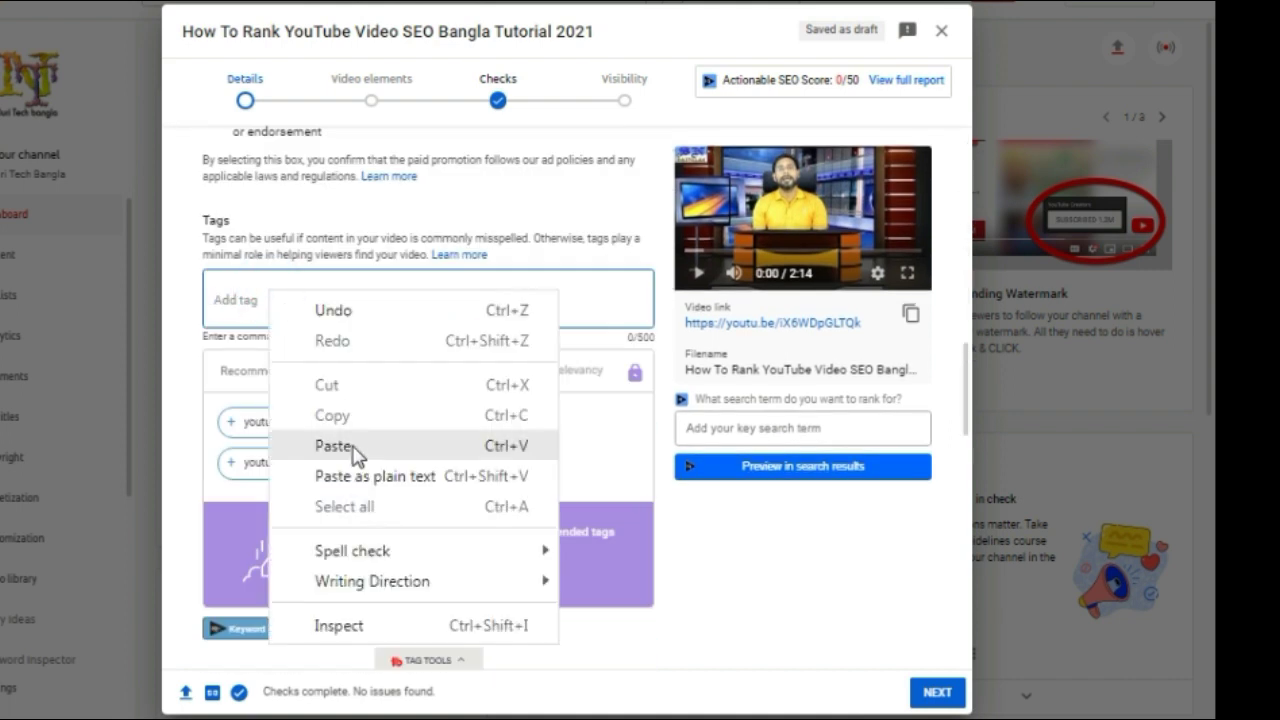
left_click(335, 446)
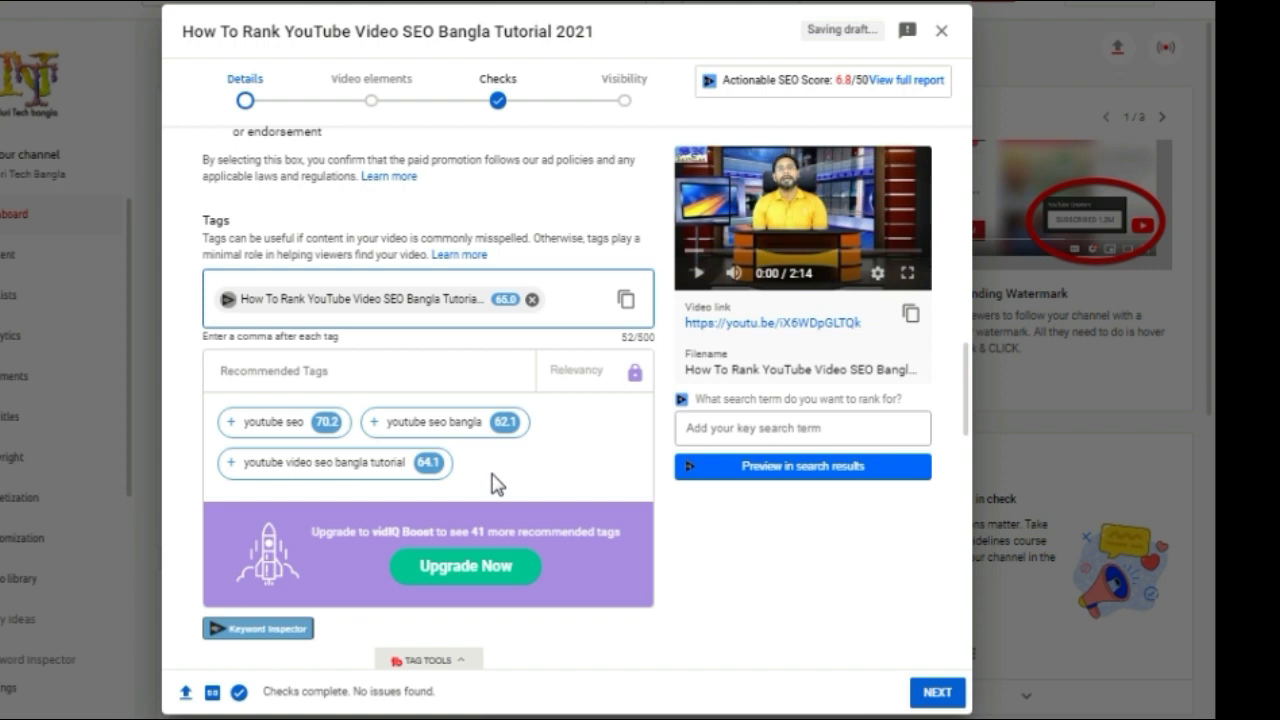
- Add the recommended tags "youtube video seo bangla tutorial", "youtube seo" and "youtube seo bangla" to the video
left_click(238, 464)
left_click(238, 464)
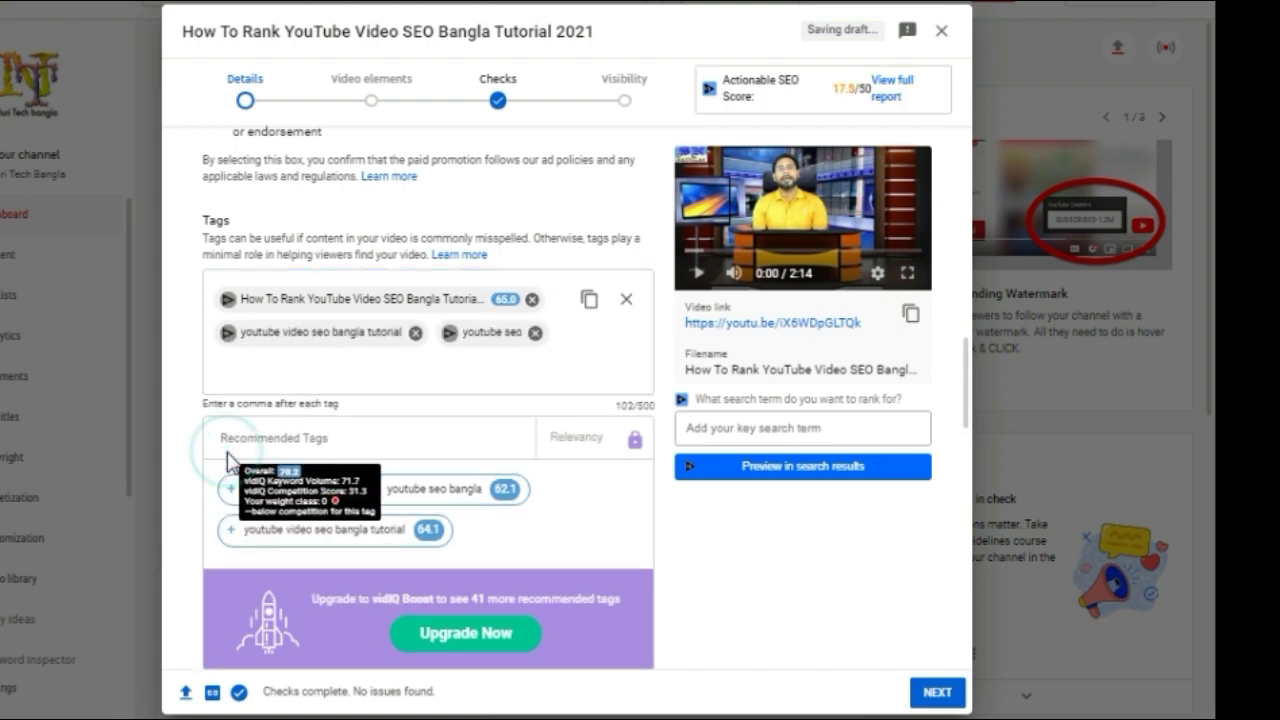
left_click(378, 492)
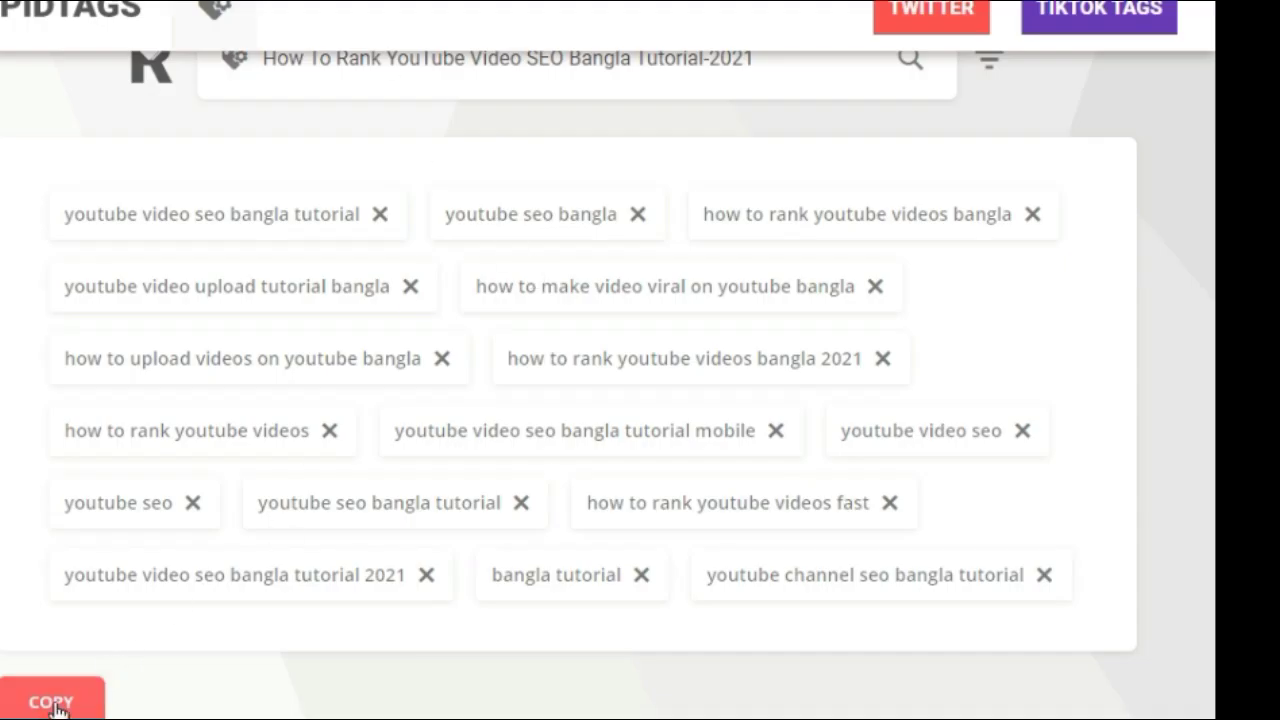
- Copy the generated tag list from RapidTags and paste it after the existing tags in YouTube Studio
left_click(29, 699)
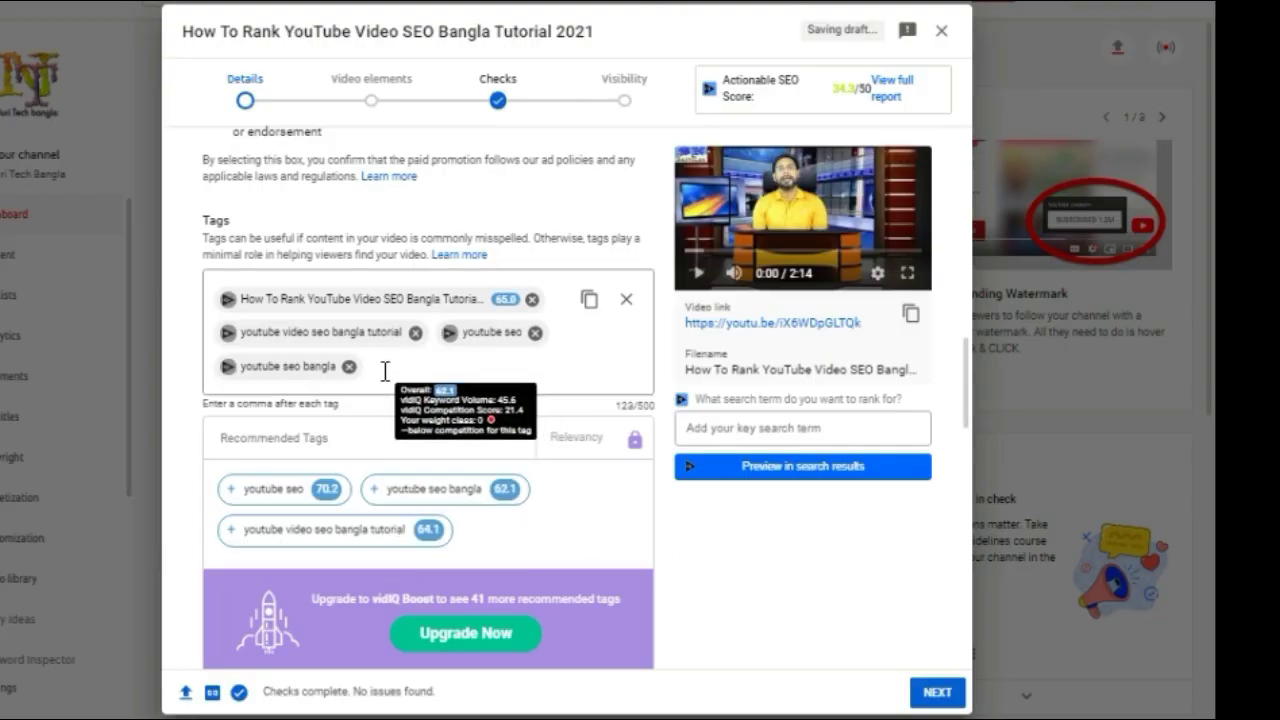
right_click(374, 365)
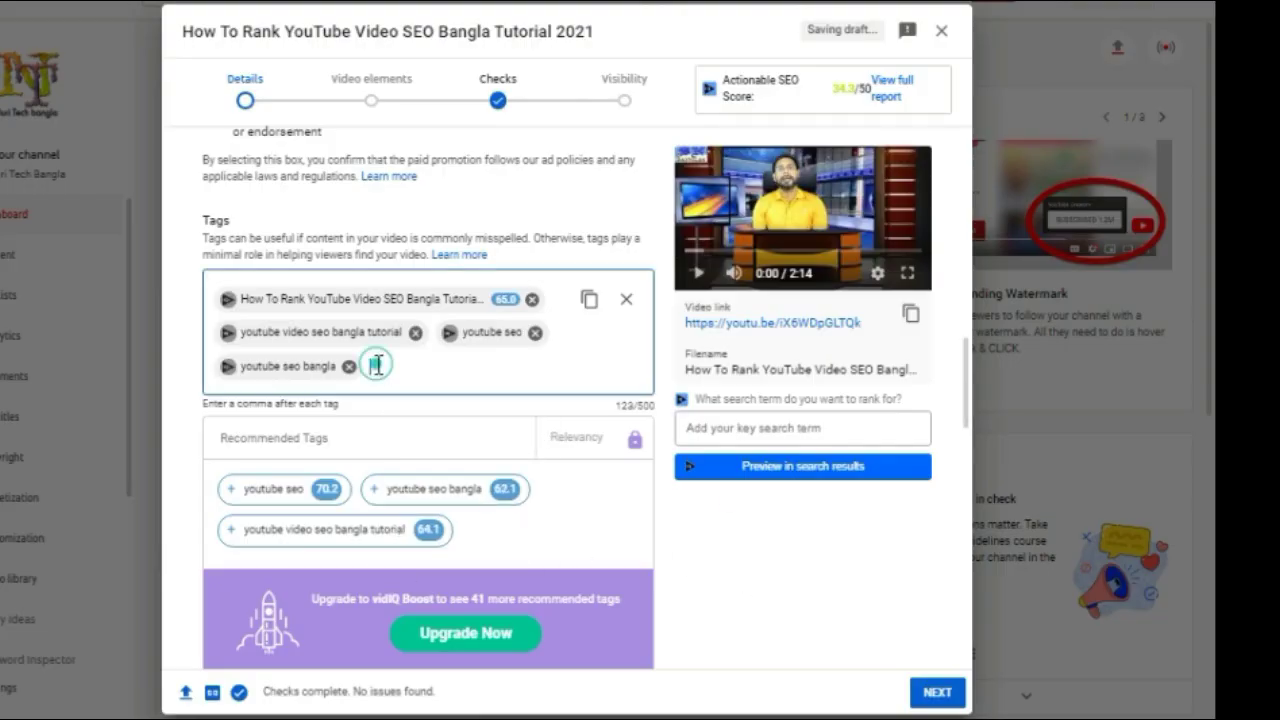
left_click(497, 522)
scroll(575, 447, "down", 2)
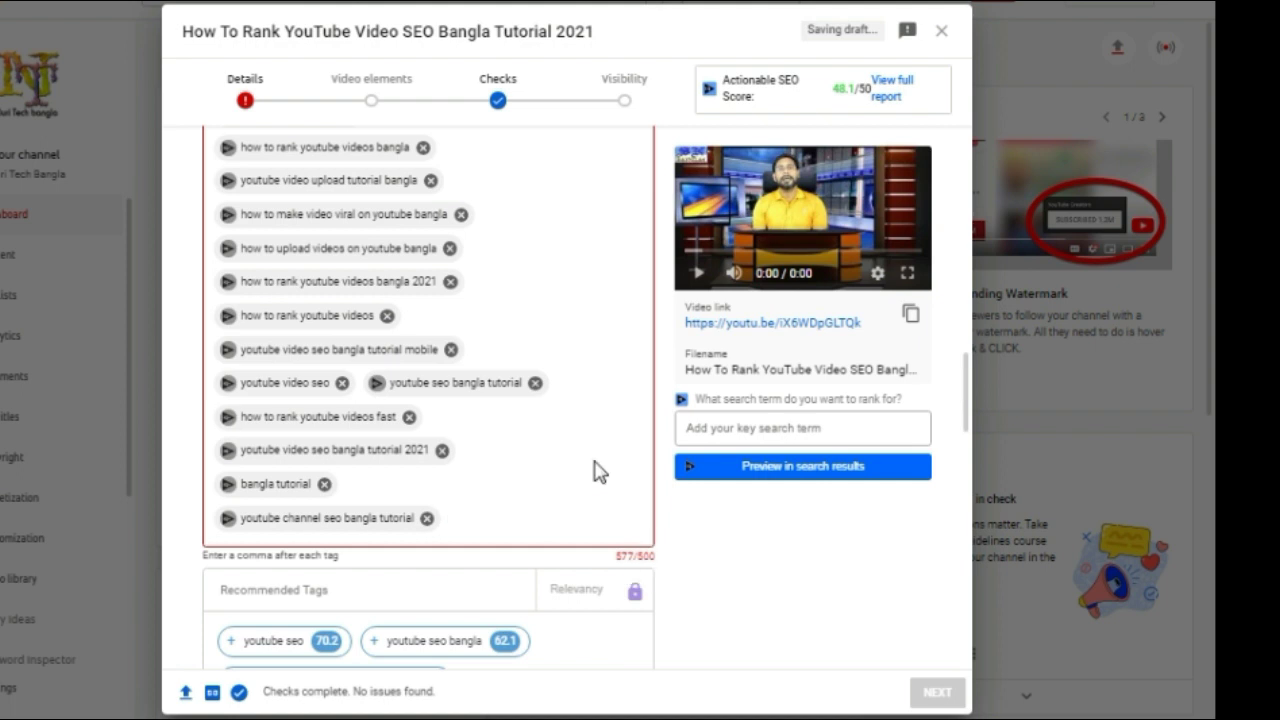
- Remove the tags "youtube video seo bangla tutorial mobile" and "how to upload videos on youtube bangla"
left_click(451, 349)
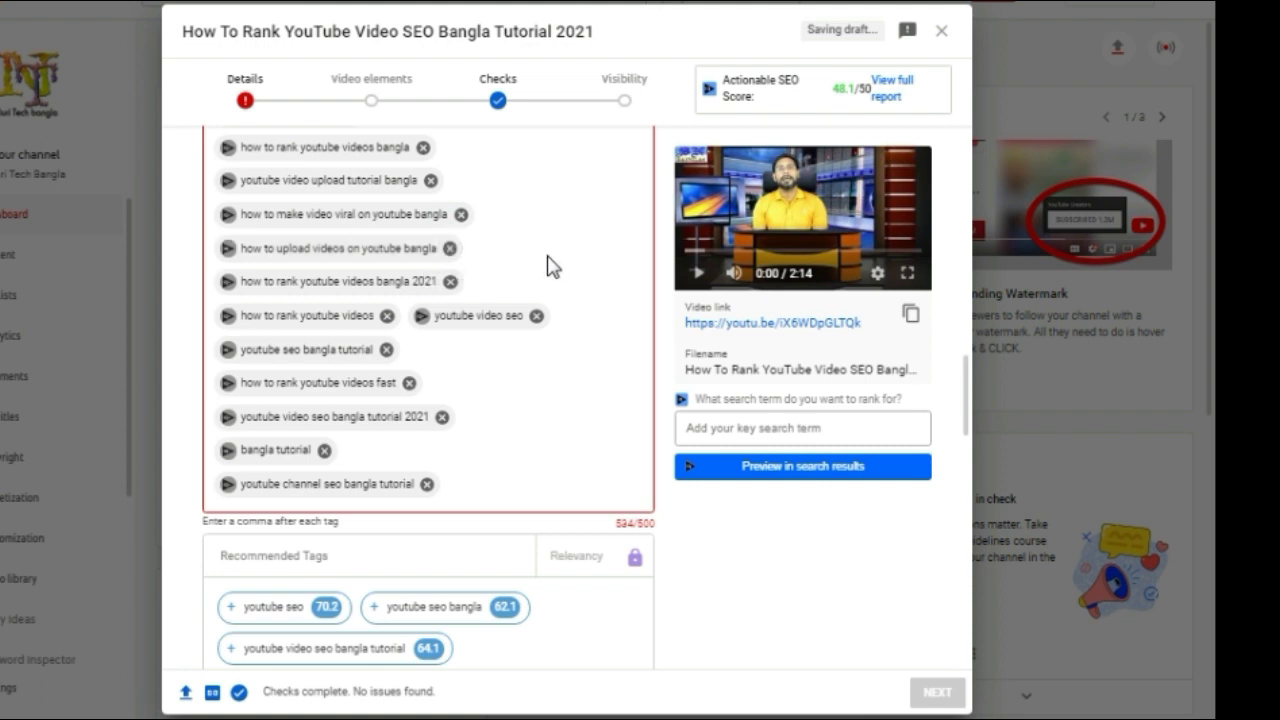
left_click(450, 249)
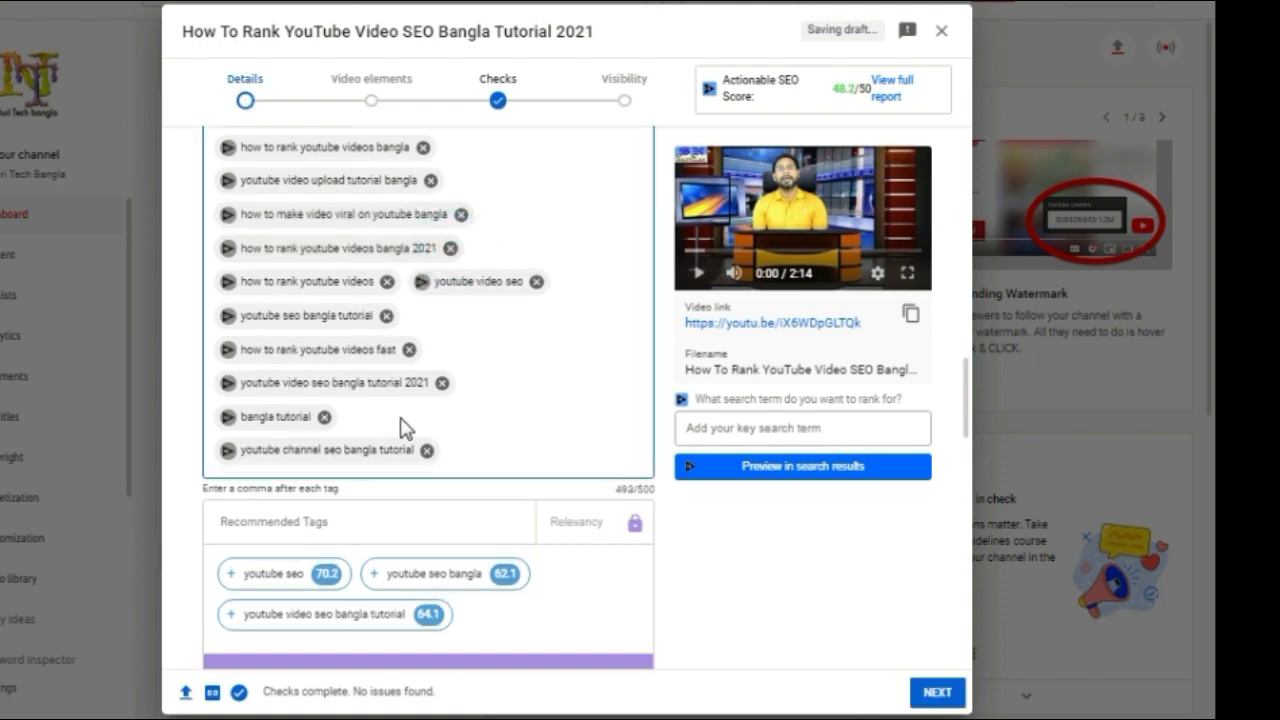
scroll(400, 428, "up", 4)
scroll(414, 500, "down", 5)
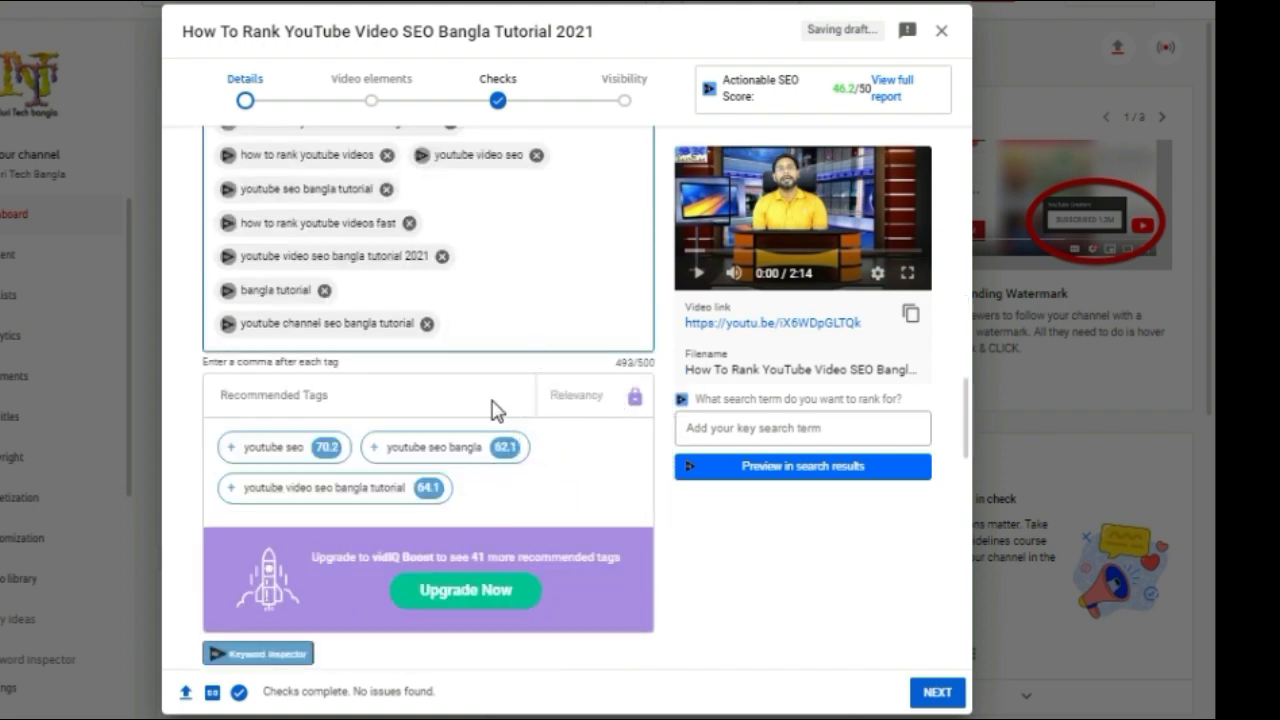
- Set the video's recording date to Jul 10, 2021
scroll(503, 408, "down", 5)
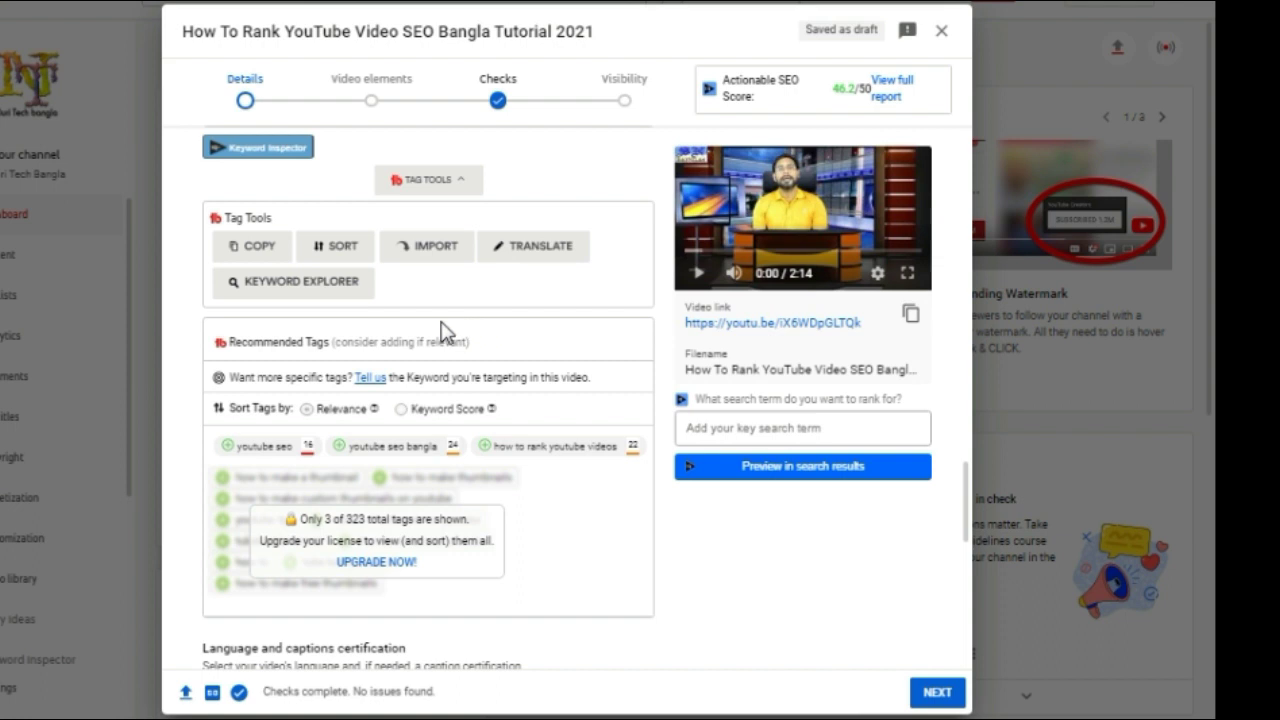
scroll(520, 330, "down", 3)
scroll(486, 289, "up", 2)
scroll(560, 375, "down", 1)
scroll(520, 390, "down", 1)
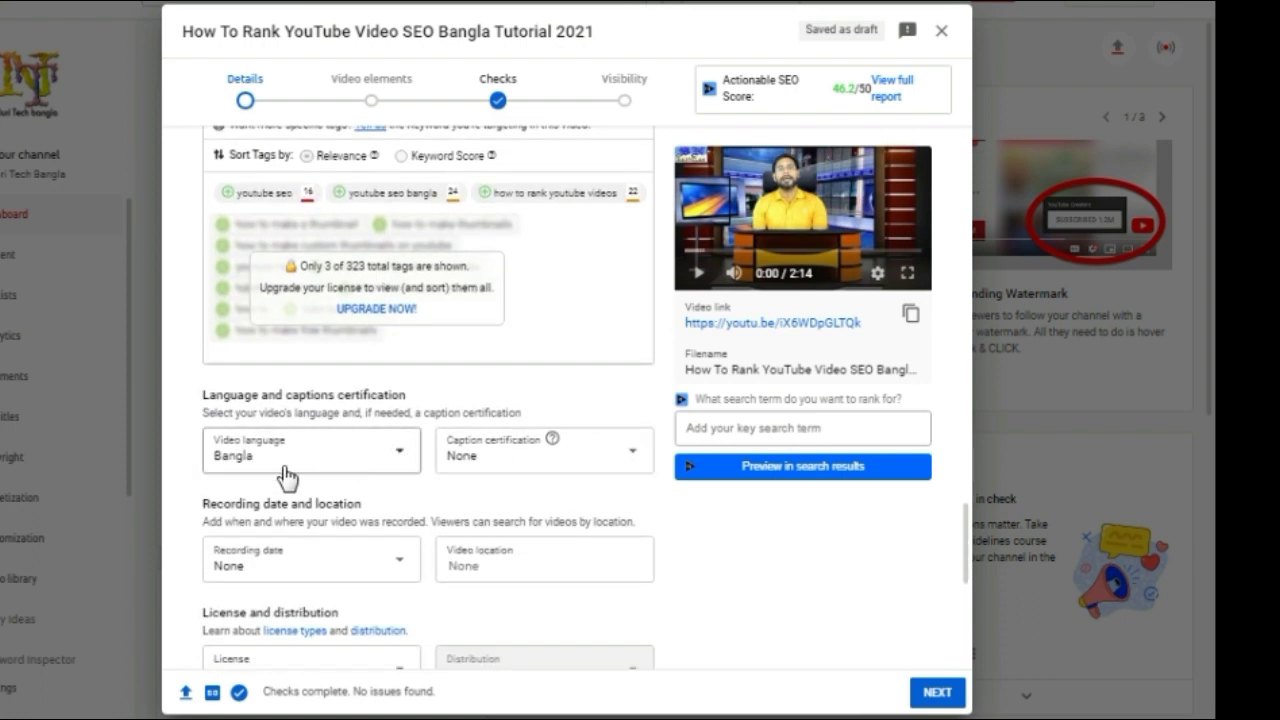
scroll(300, 453, "down", 2)
scroll(292, 445, "down", 1)
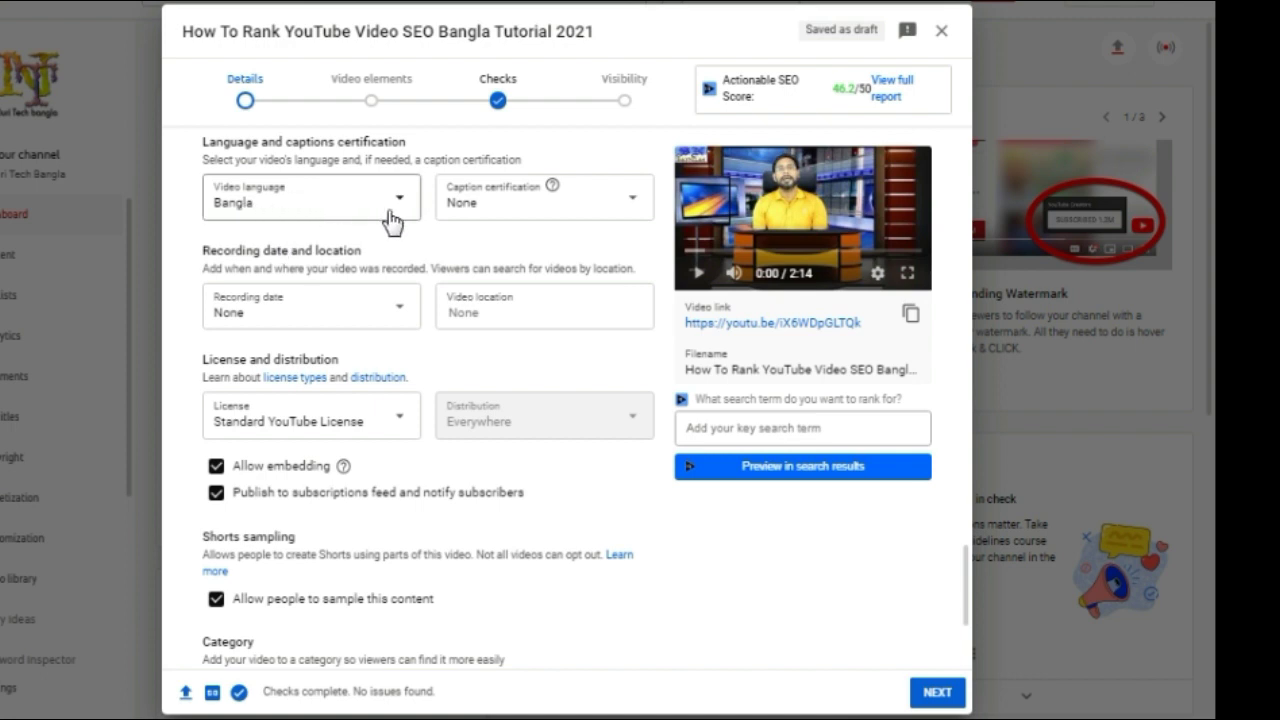
left_click(405, 313)
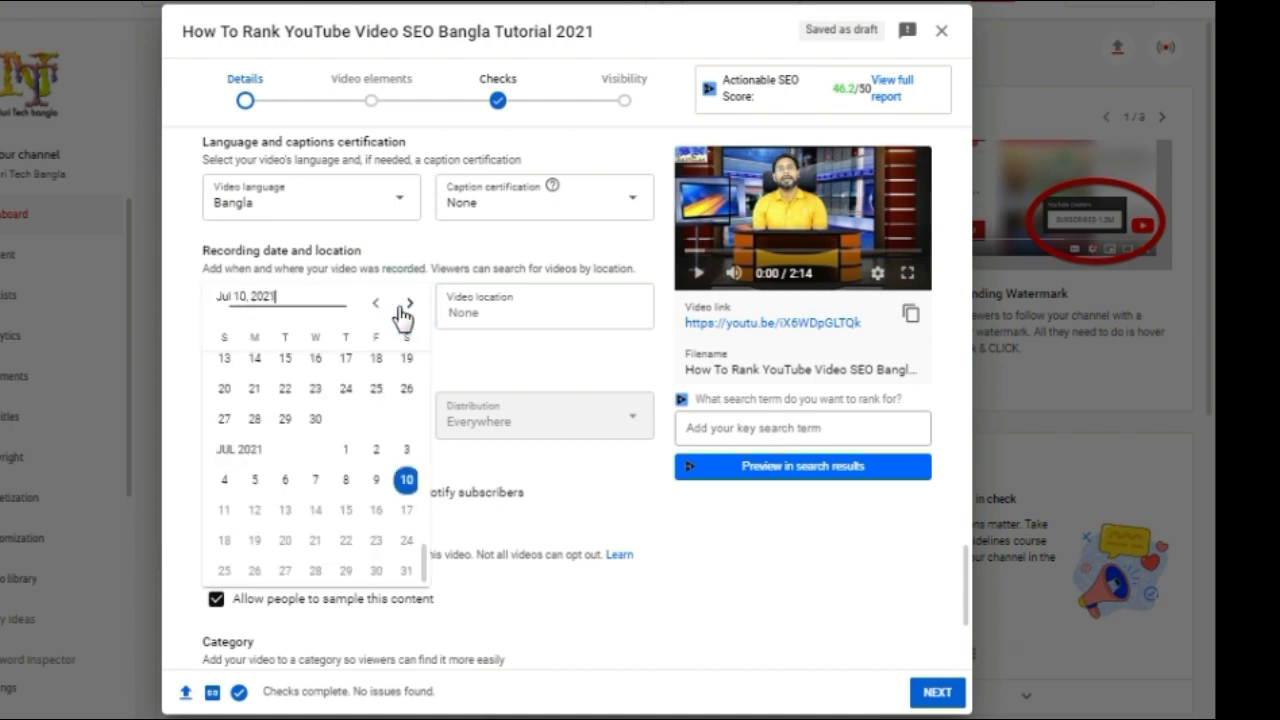
left_click(406, 485)
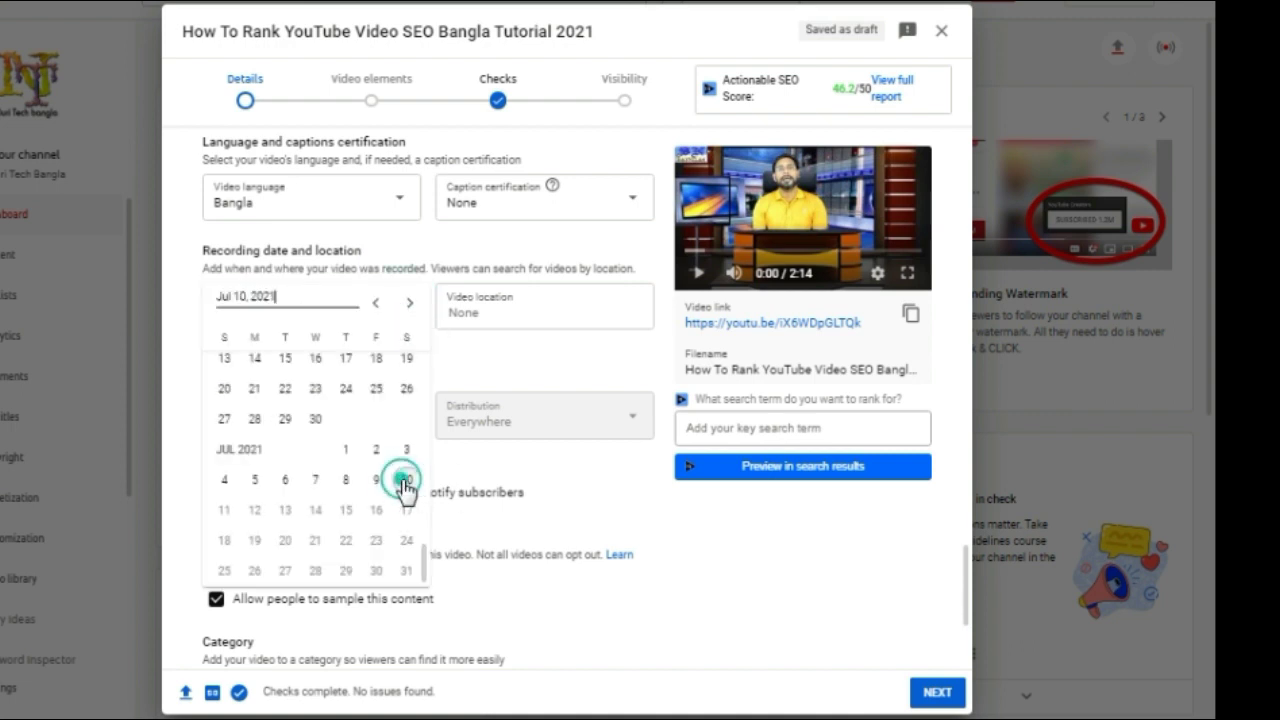
- Search for bangladesh as the video location and choose Bangladesh
left_click(504, 312)
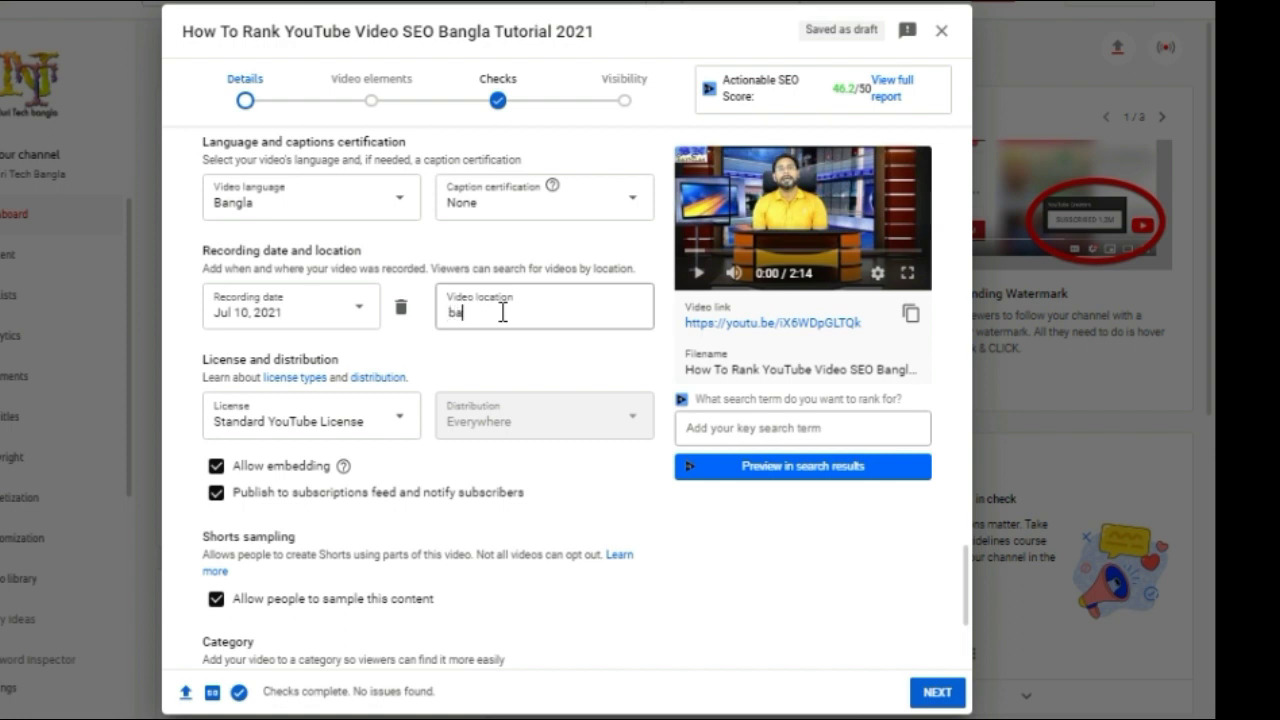
type("gla")
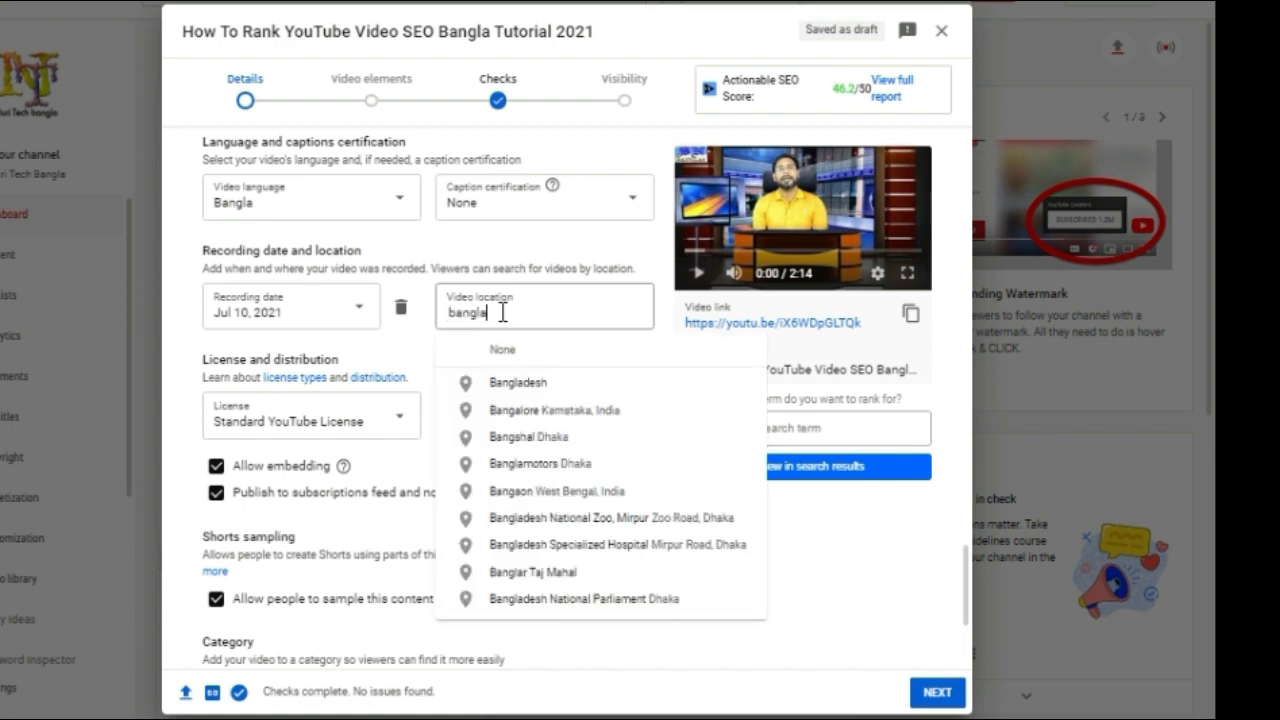
type("desh")
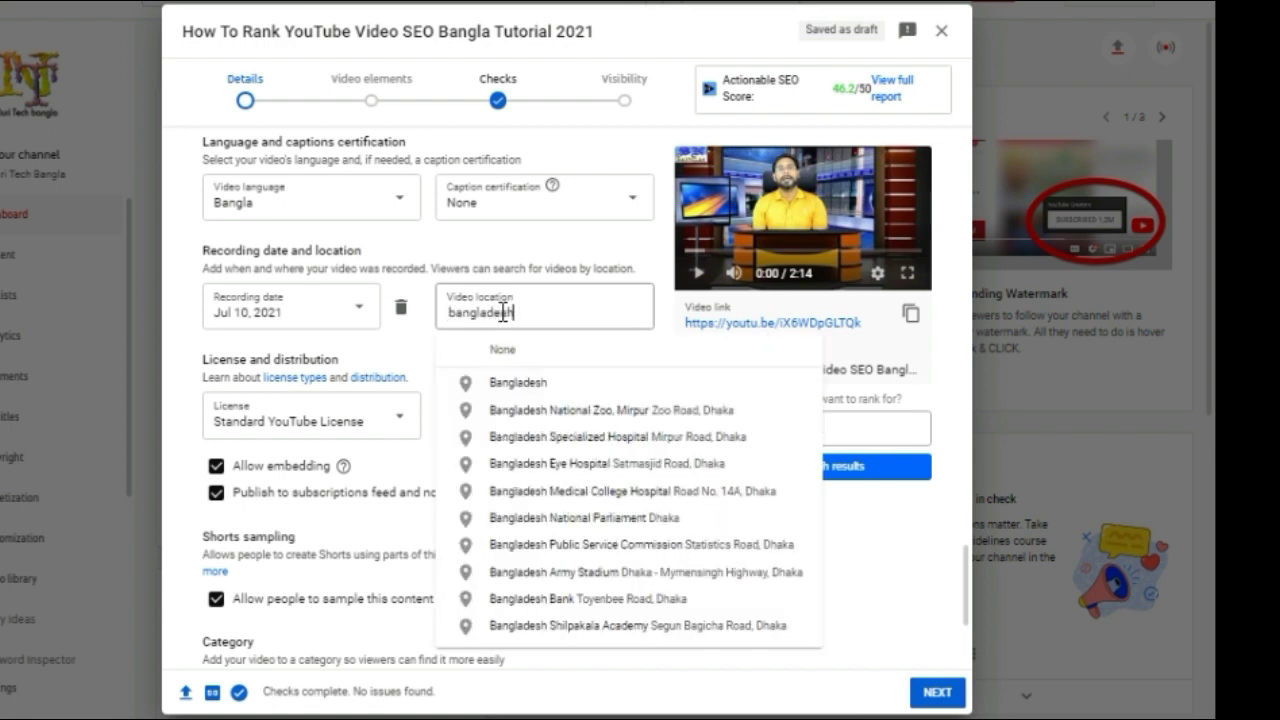
left_click(529, 388)
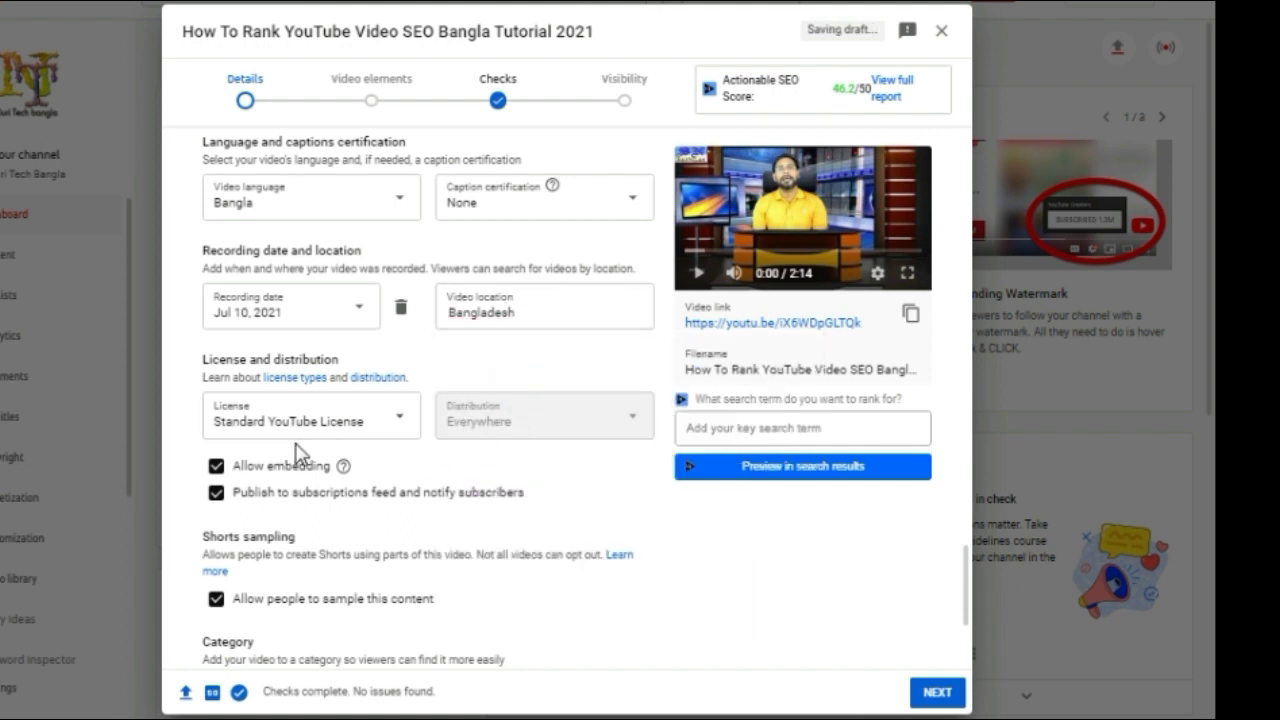
- Review the license options and the embedding, subscriber notification and Shorts sampling settings
left_click(402, 430)
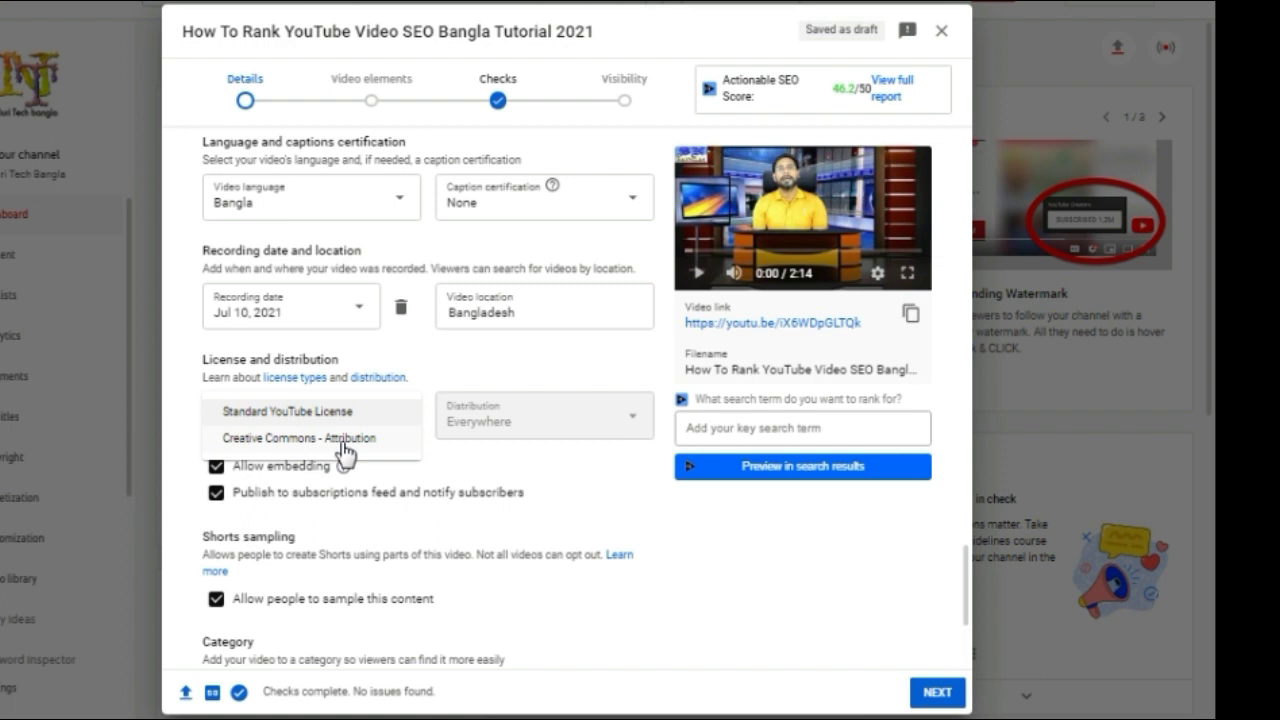
left_click(610, 478)
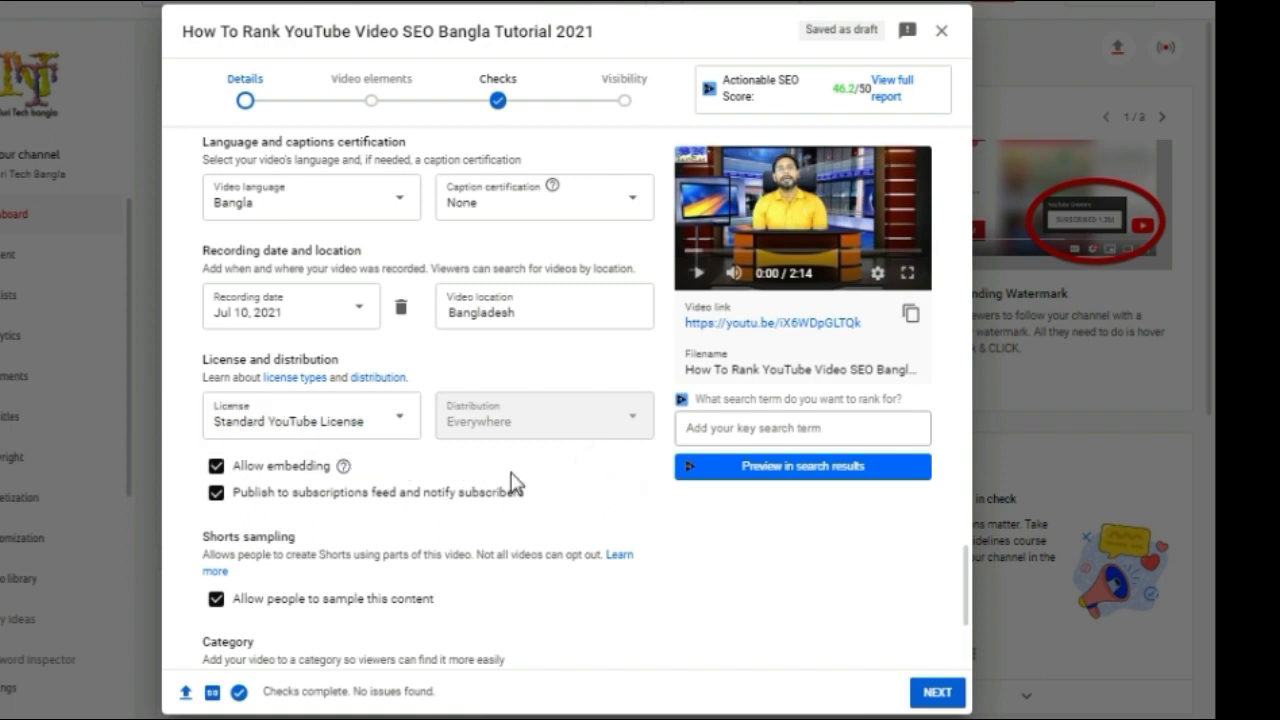
scroll(530, 443, "down", 2)
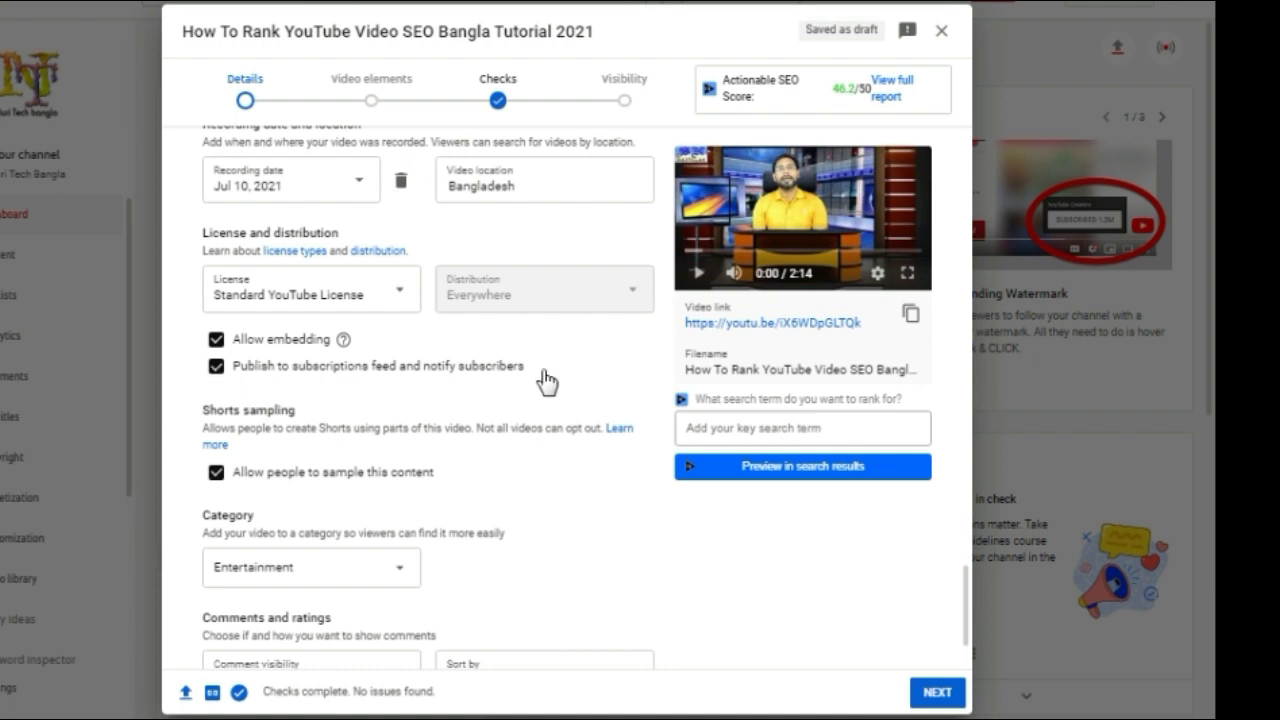
scroll(545, 381, "down", 1)
scroll(548, 381, "up", 1)
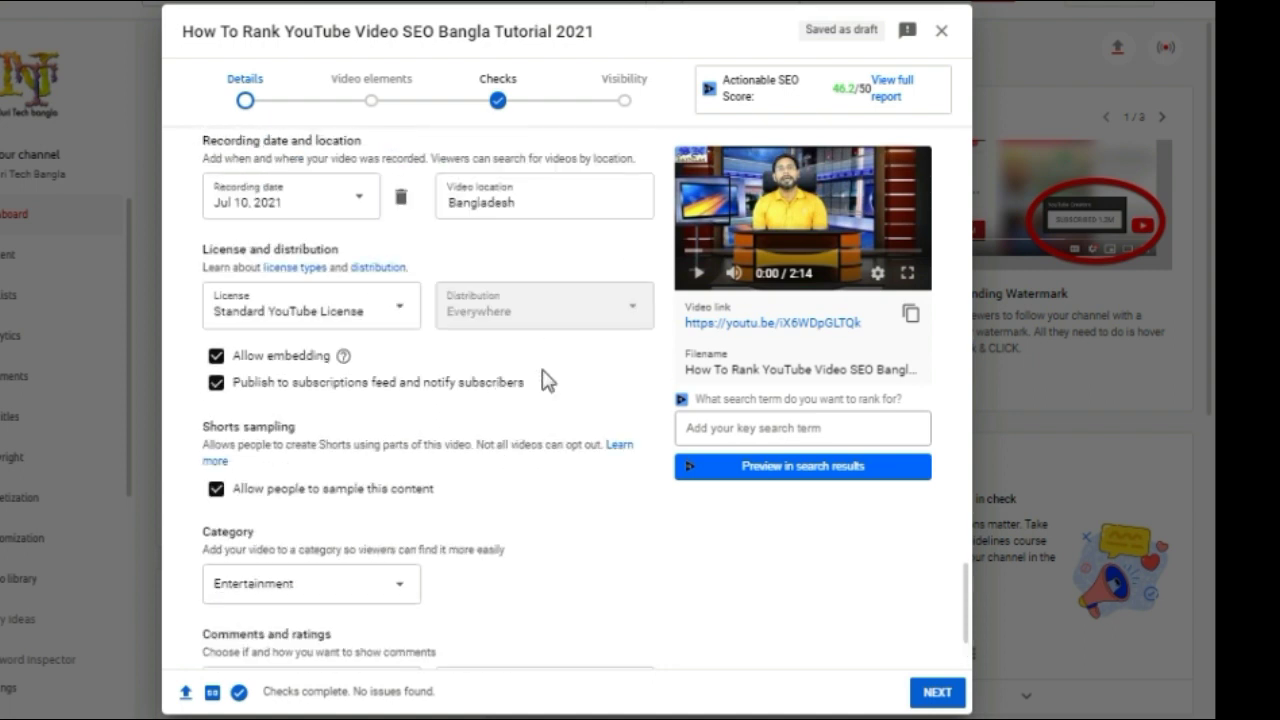
- Set the video's category to Science & Technology
scroll(560, 465, "down", 1)
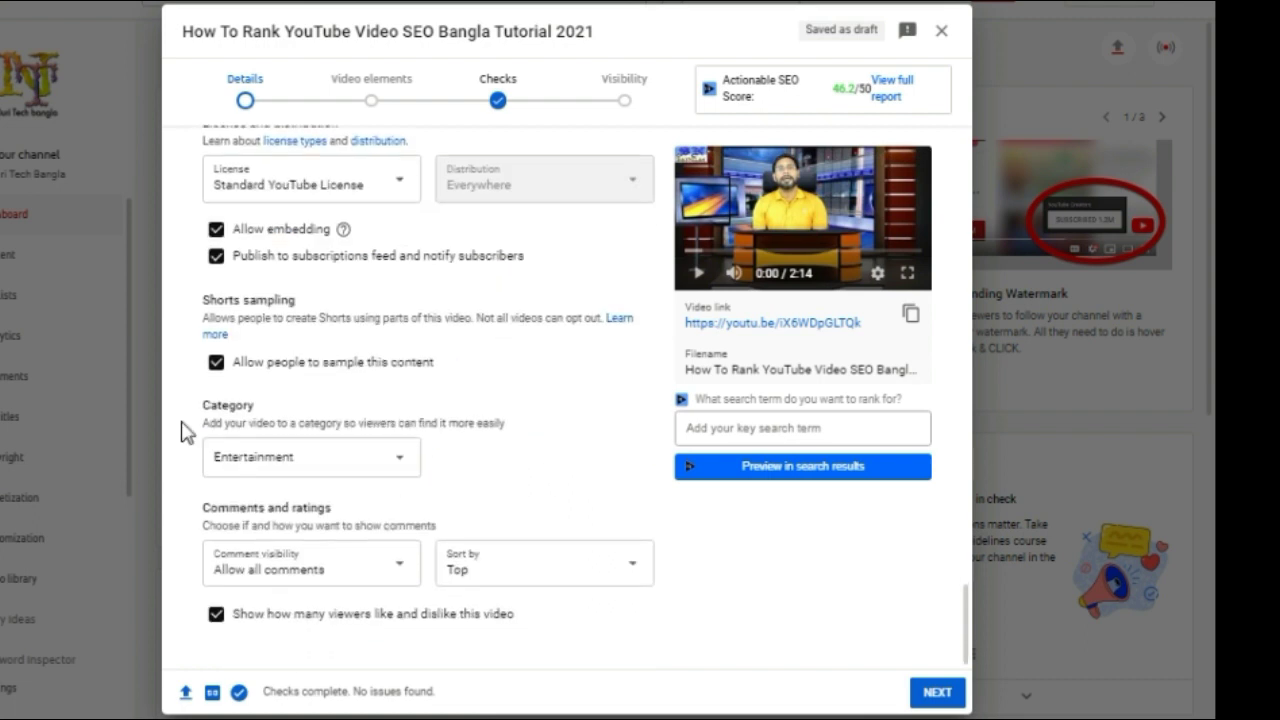
left_click(401, 465)
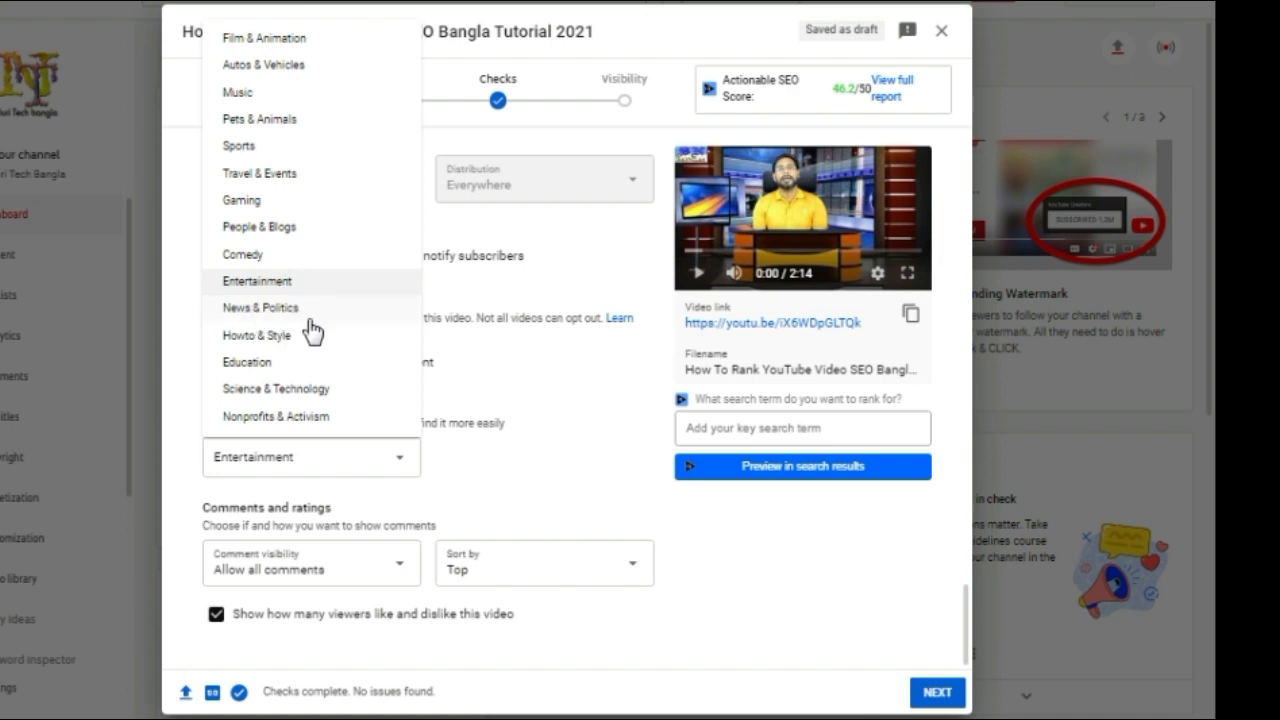
left_click(318, 390)
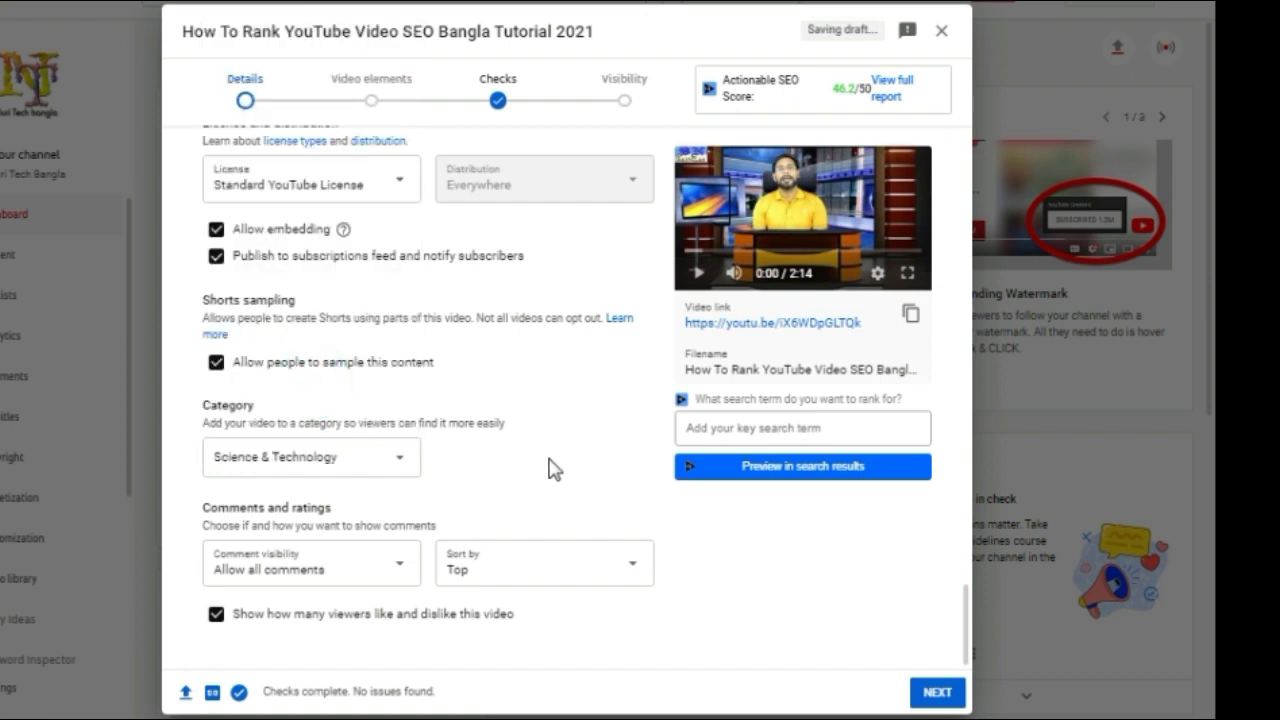
- Check the comment visibility and comment sorting options without changing them
left_click(400, 570)
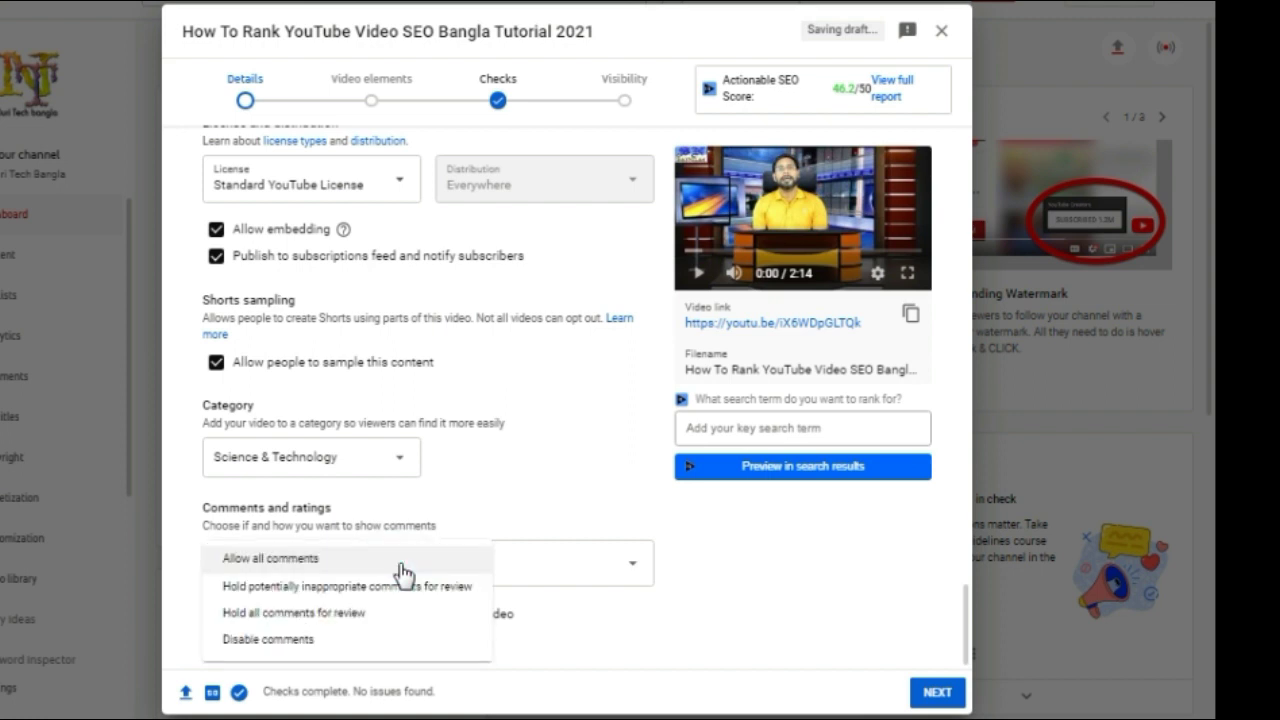
left_click(666, 631)
left_click(634, 568)
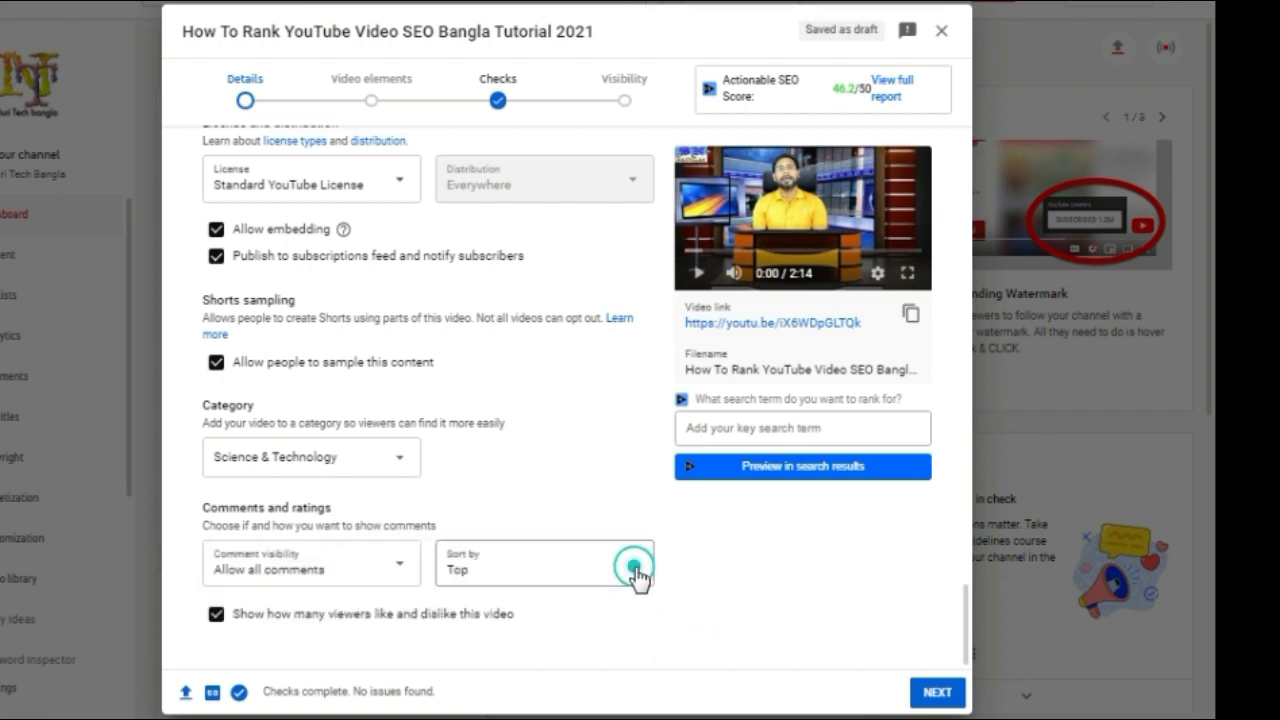
left_click(807, 585)
- Look back over the completed video details and continue to the Video elements stage
scroll(592, 499, "up", 2)
scroll(590, 497, "up", 6)
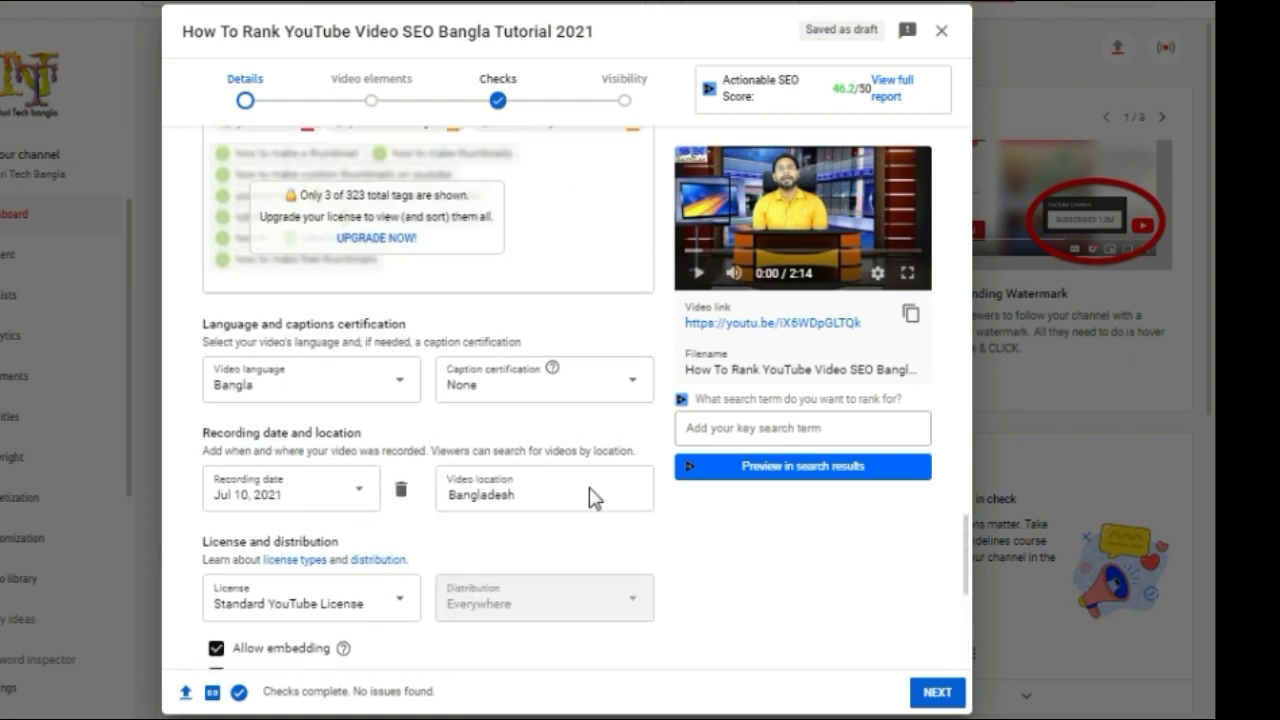
scroll(560, 320, "up", 5)
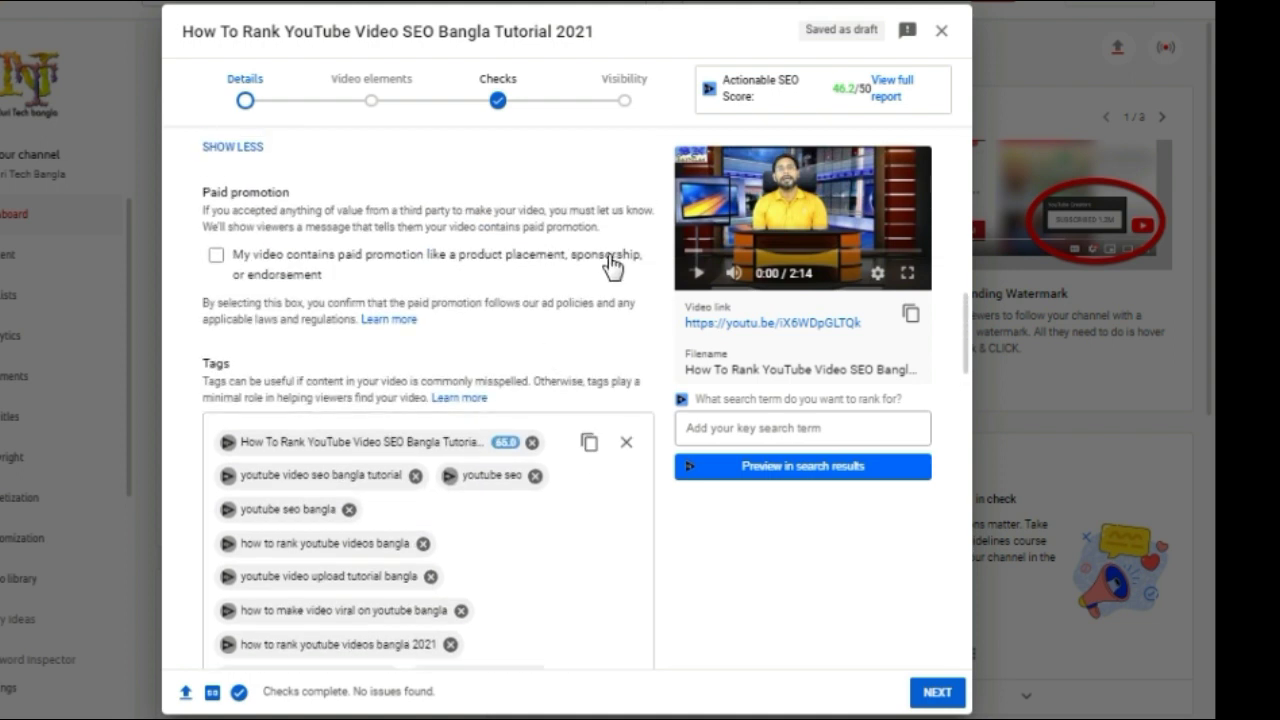
left_click(937, 692)
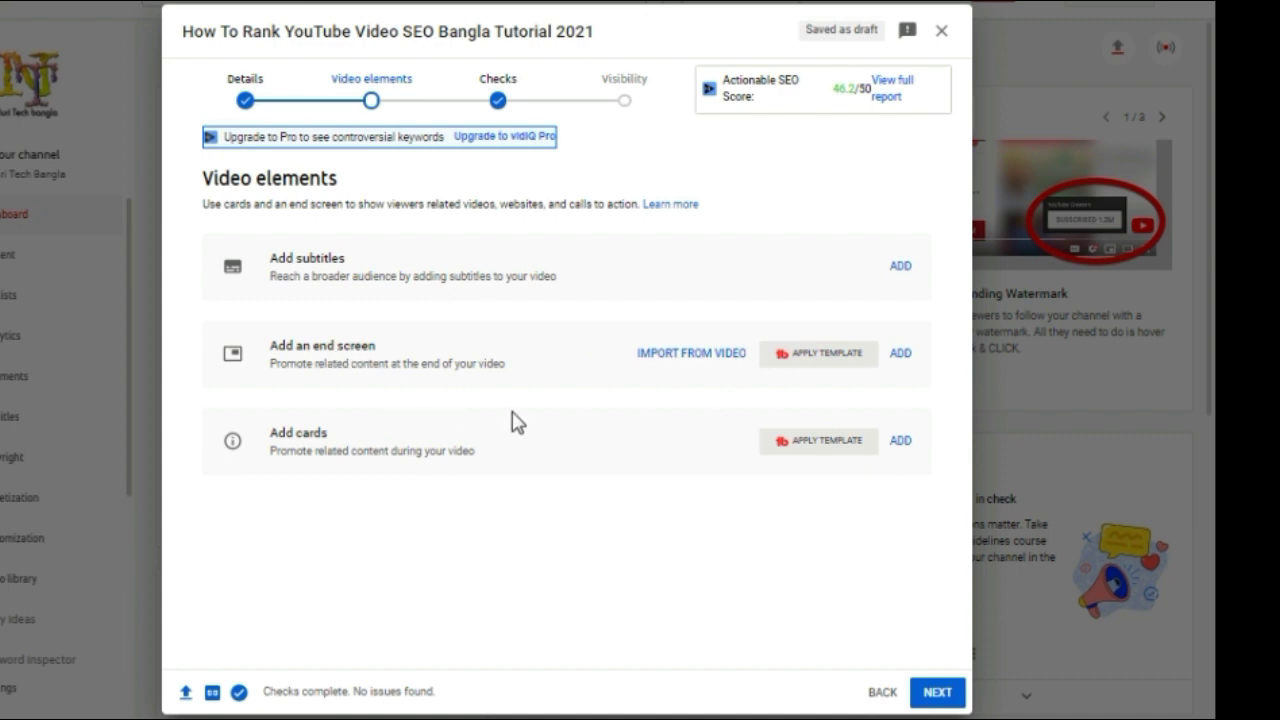
- Add an end screen using the element layout imported from the latest video and select its video element
left_click(902, 354)
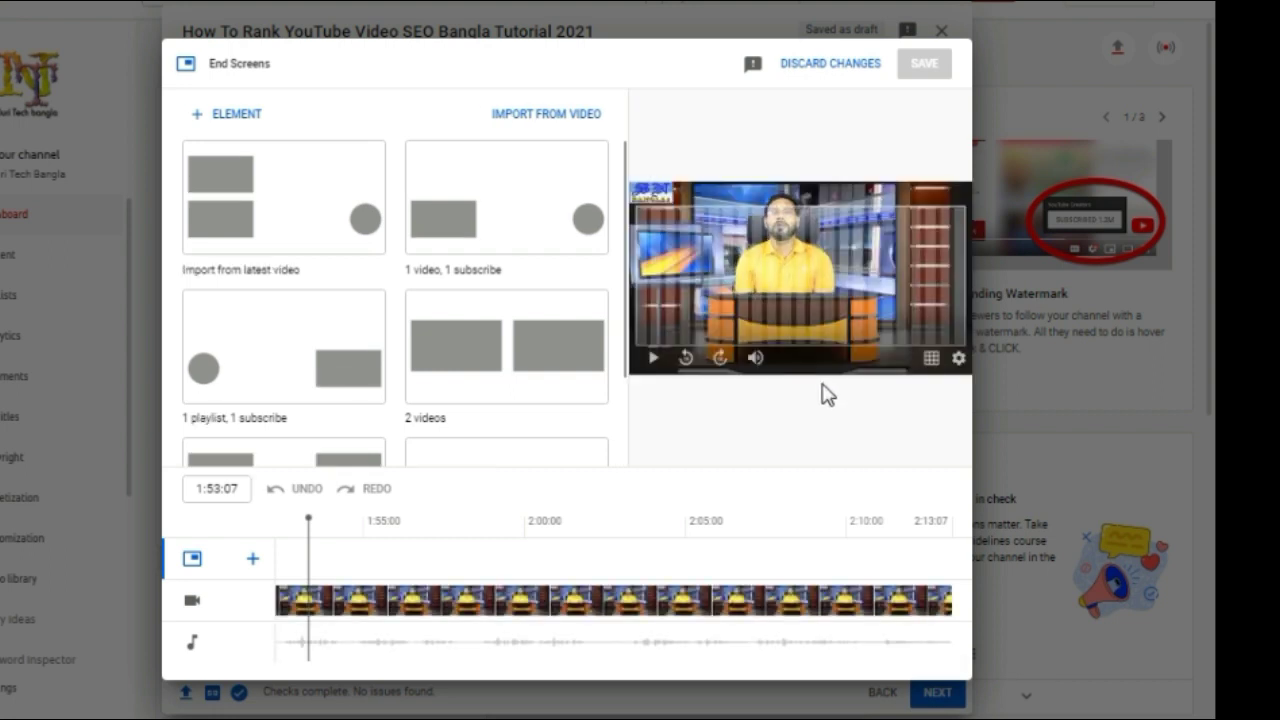
left_click(293, 230)
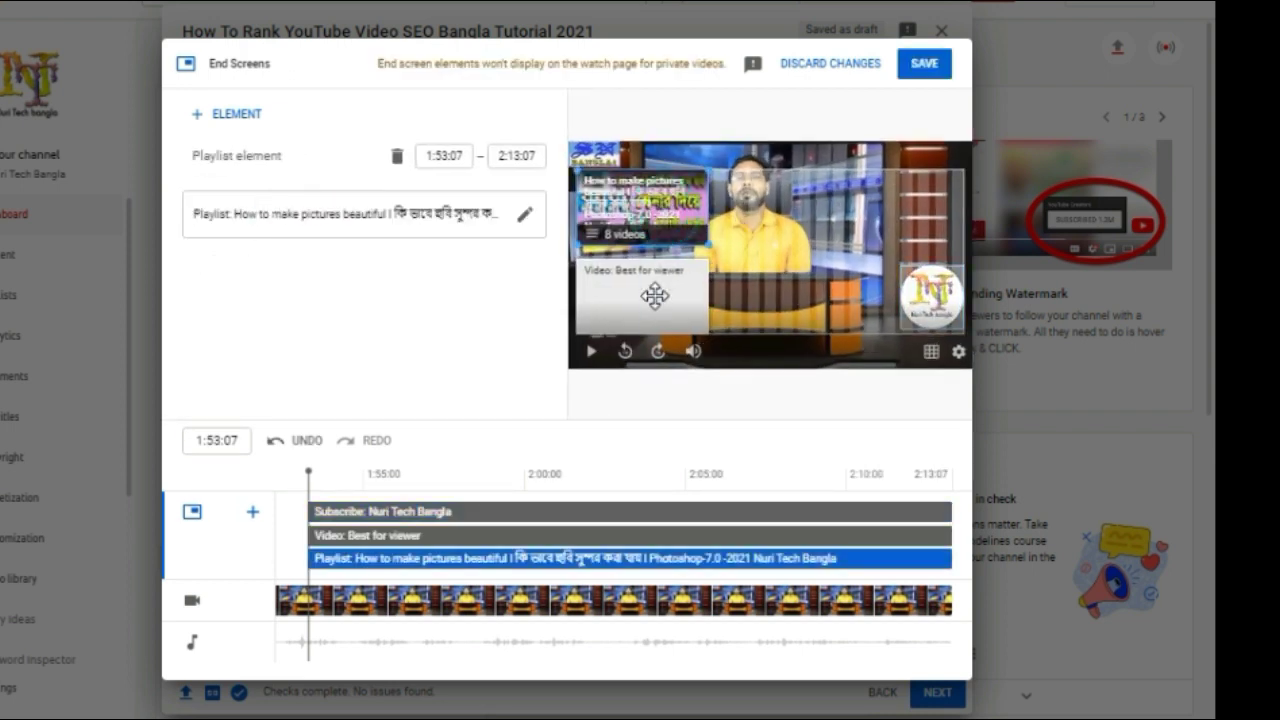
left_click(654, 295)
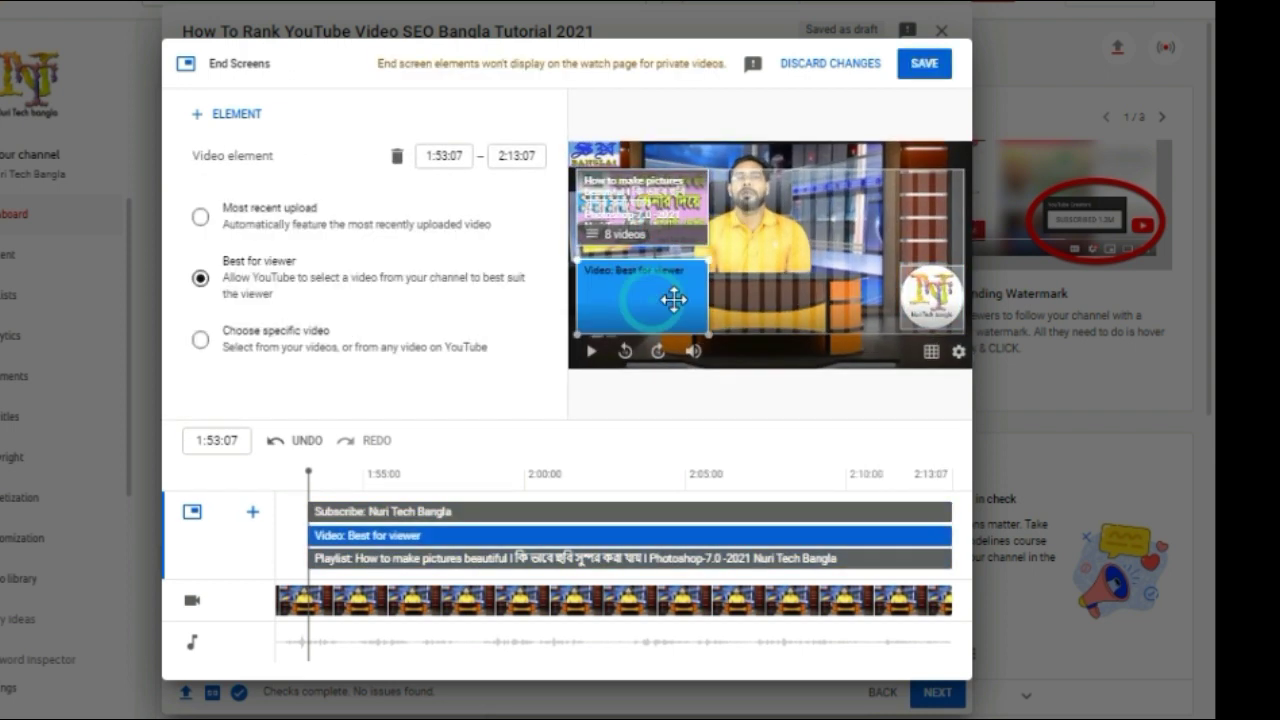
- Try to add another playlist element to the end screen, using the "How to make pictures beautiful" playlist
left_click(238, 116)
left_click(258, 136)
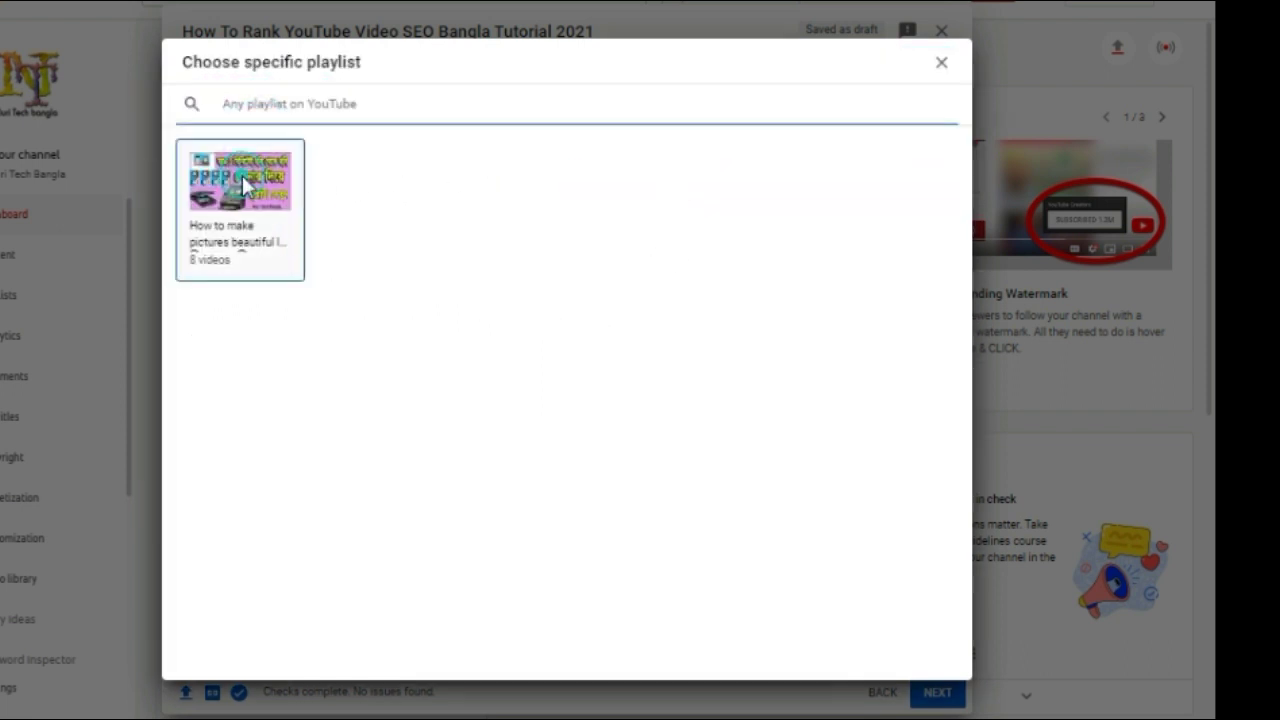
left_click(242, 178)
- Delete the Best for viewer video element and the duplicate playlist element, and save the end screen
left_click(660, 278)
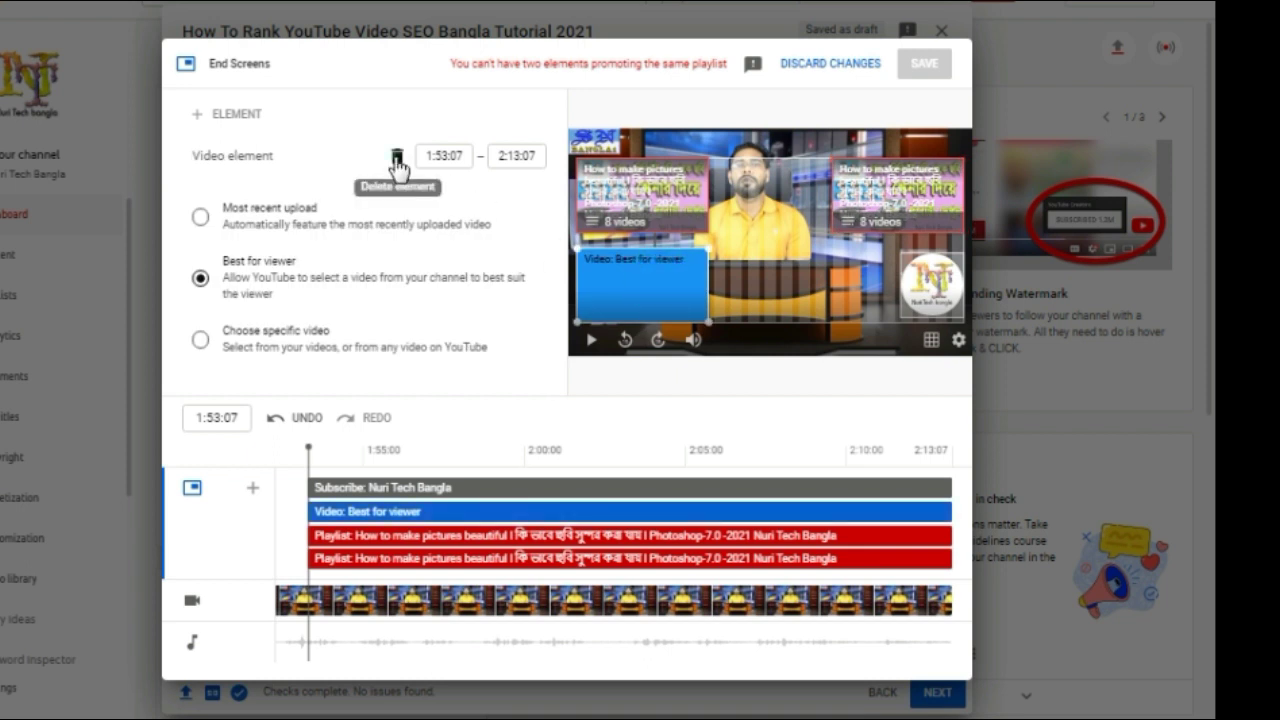
left_click(397, 158)
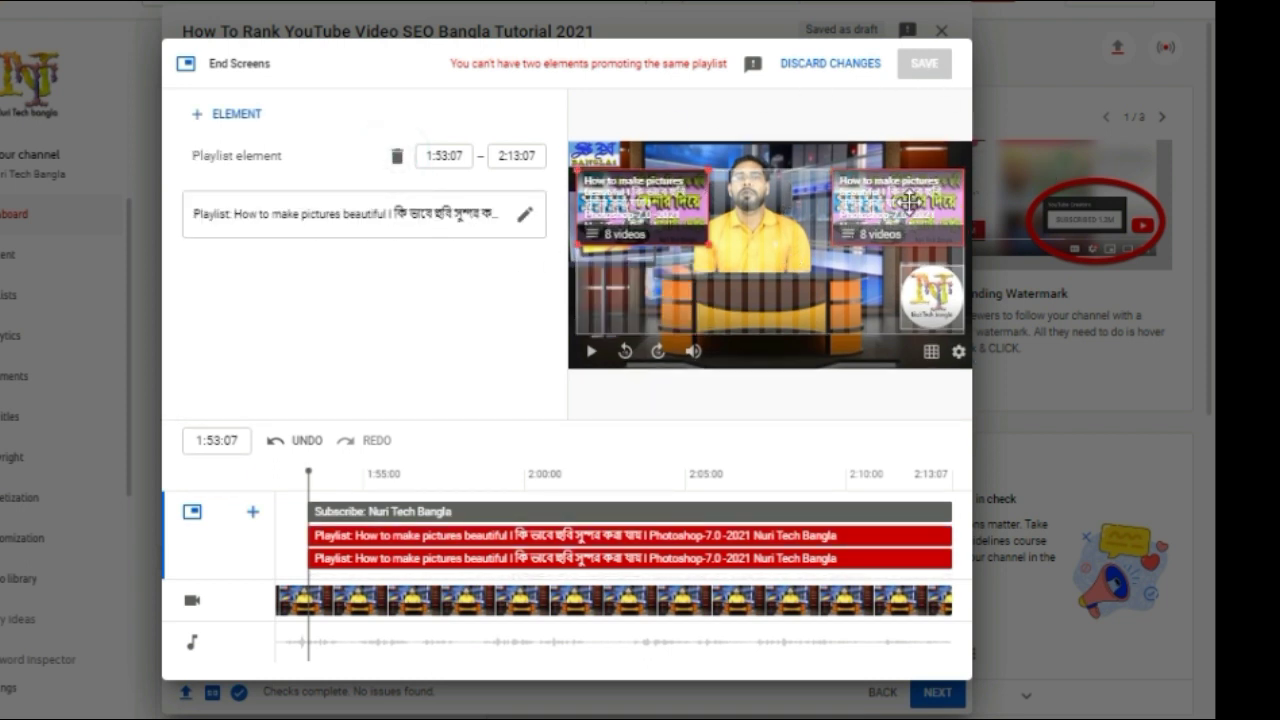
left_click(397, 156)
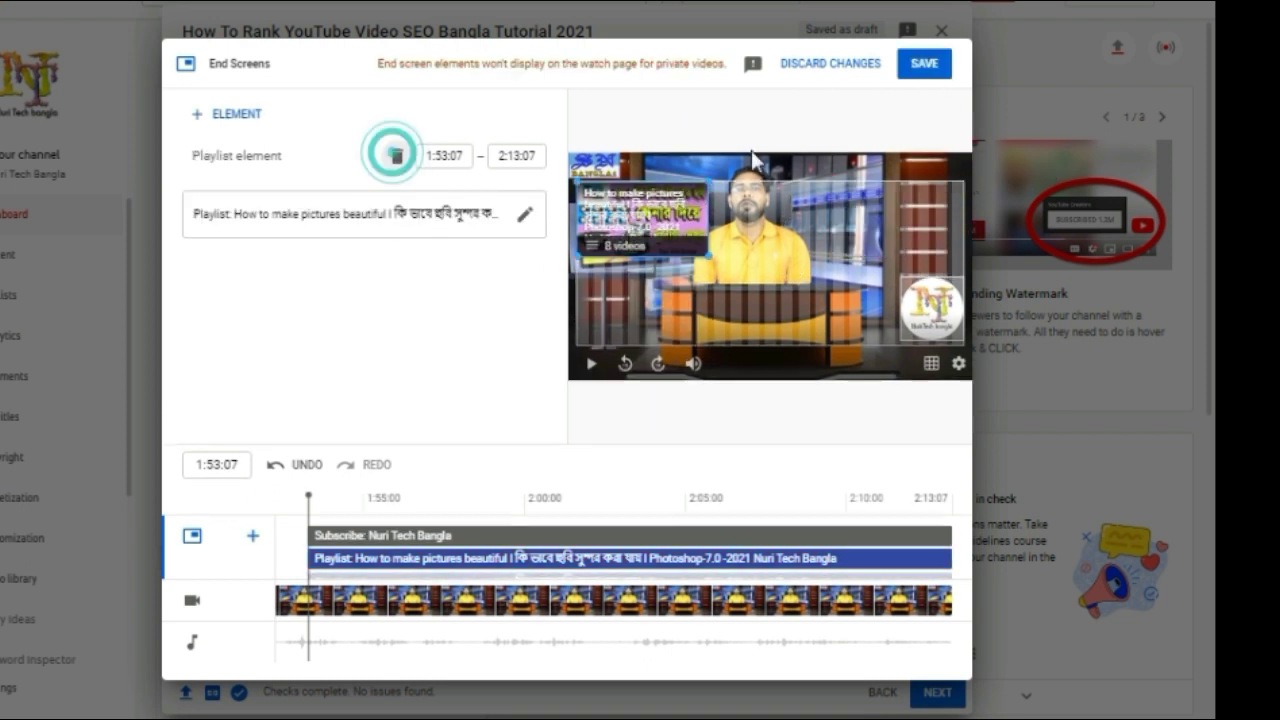
left_click(926, 64)
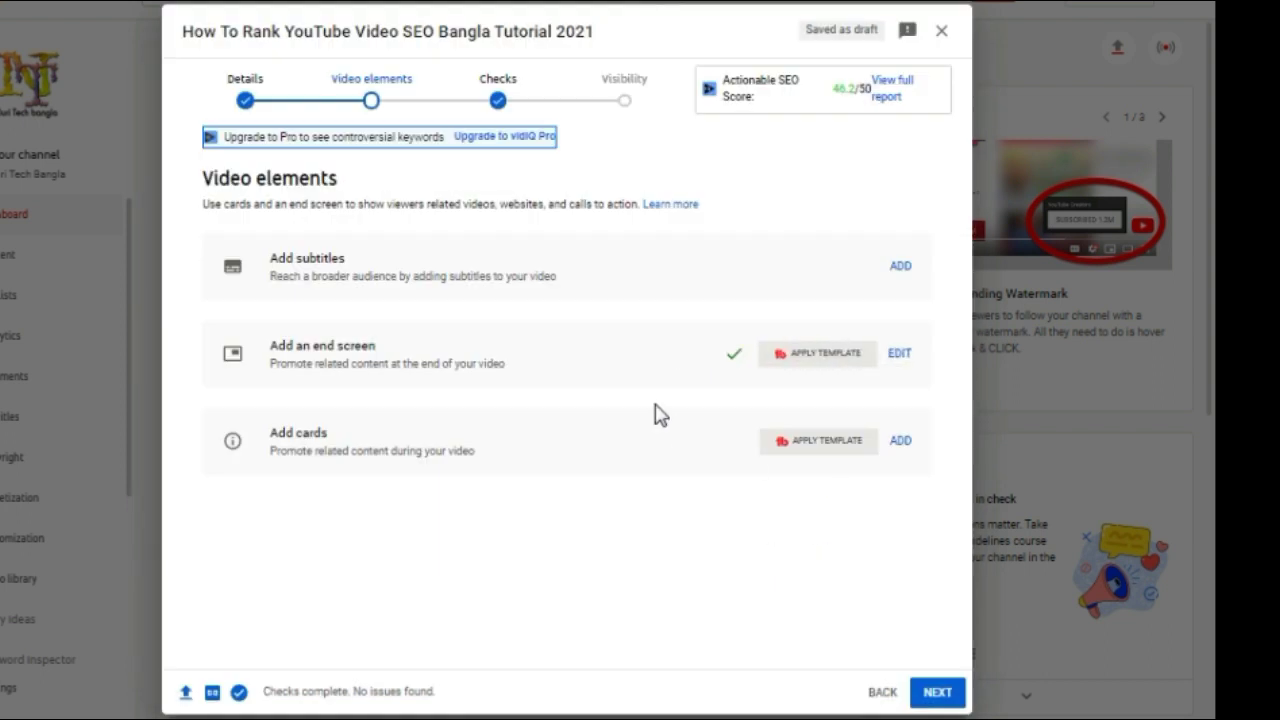
- Add a playlist card for "How to make pictures beautiful" at 0:00:00 and save the cards
left_click(902, 446)
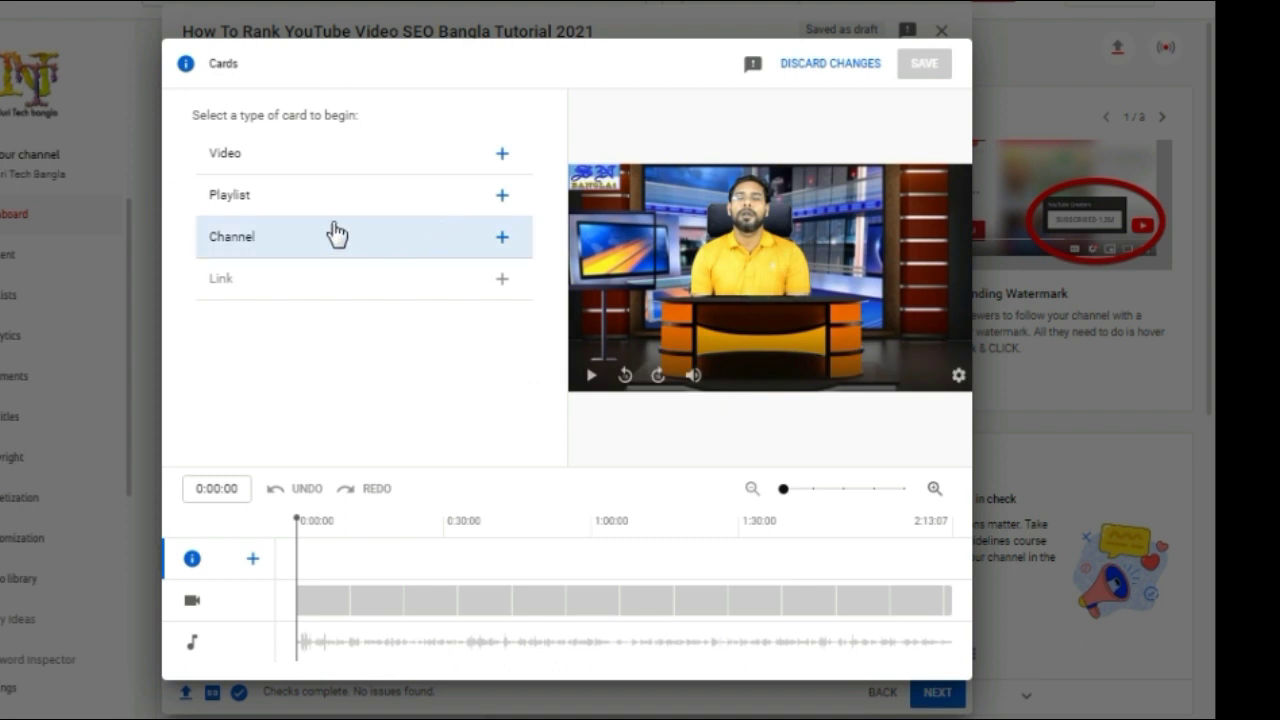
left_click(360, 203)
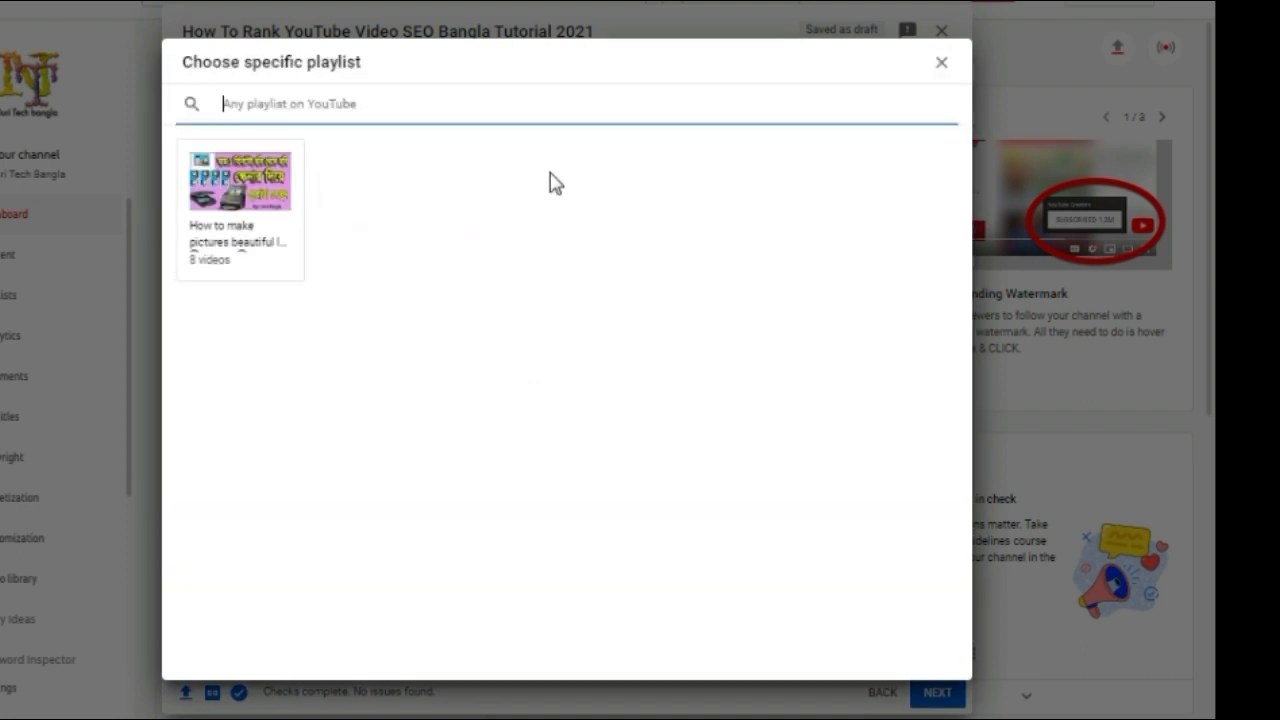
left_click(229, 174)
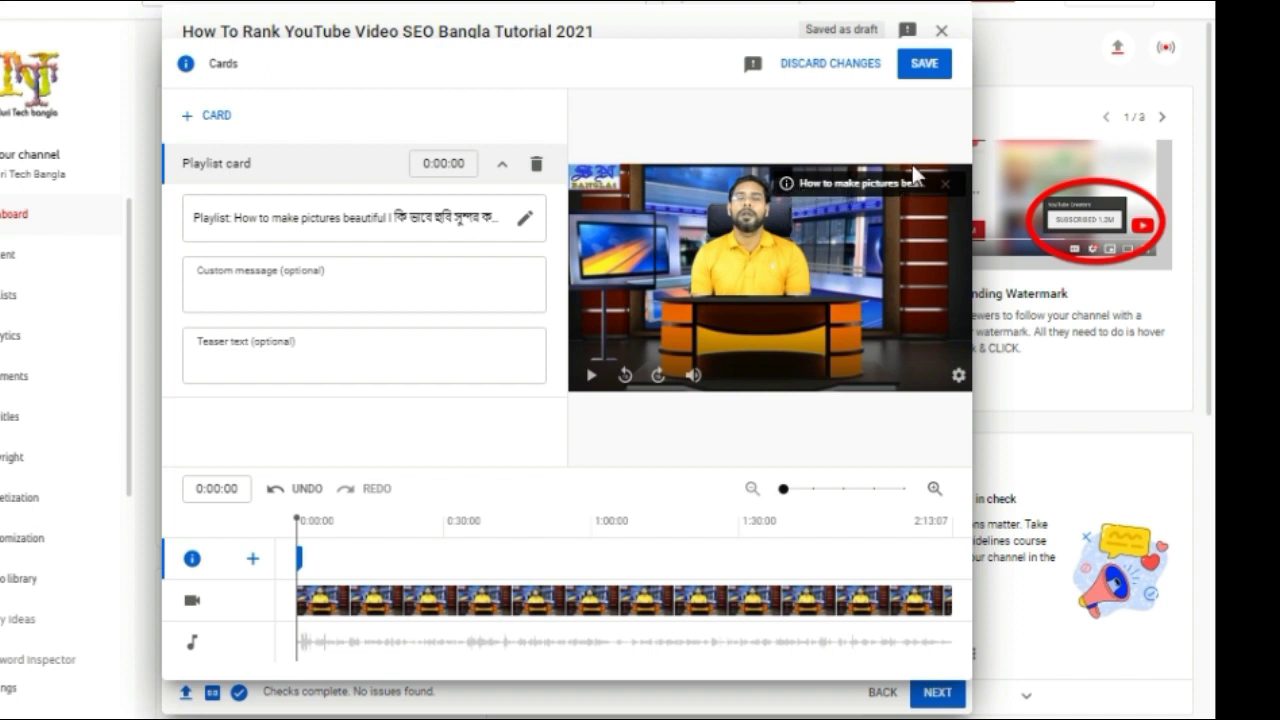
left_click(928, 66)
- Continue through the Checks stage to Visibility, set the video to Private and save it
left_click(938, 693)
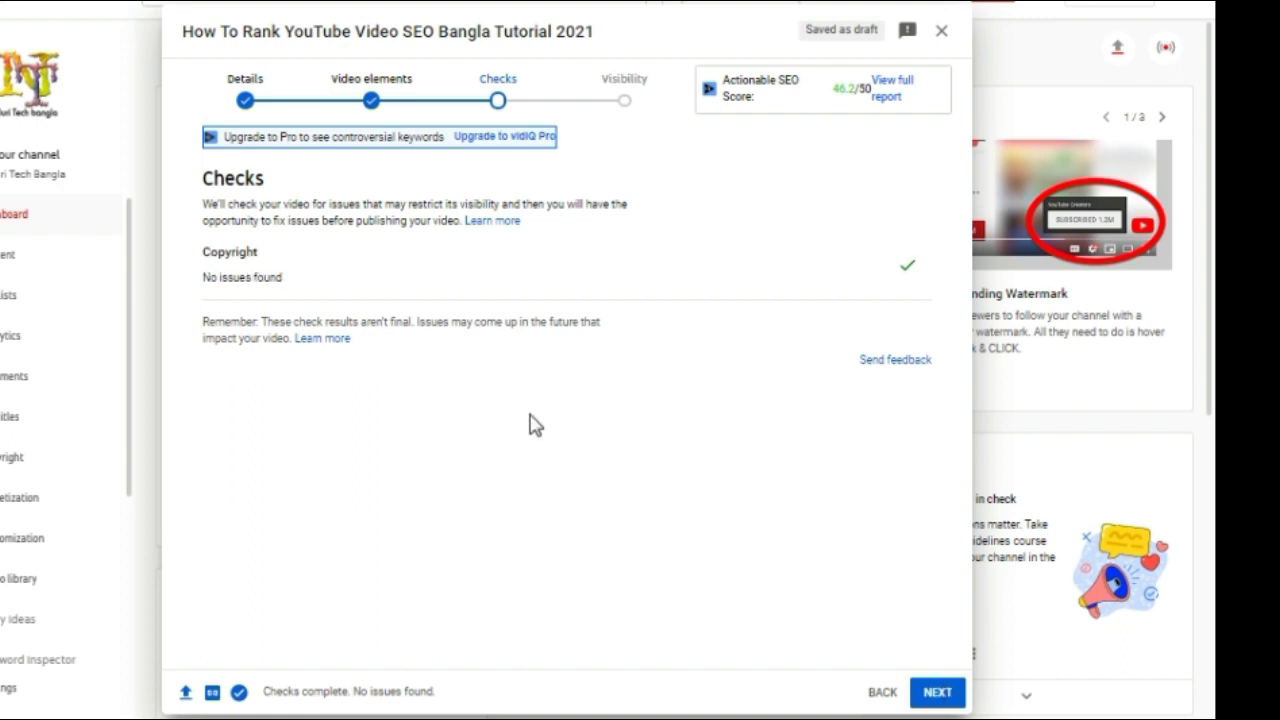
left_click(938, 694)
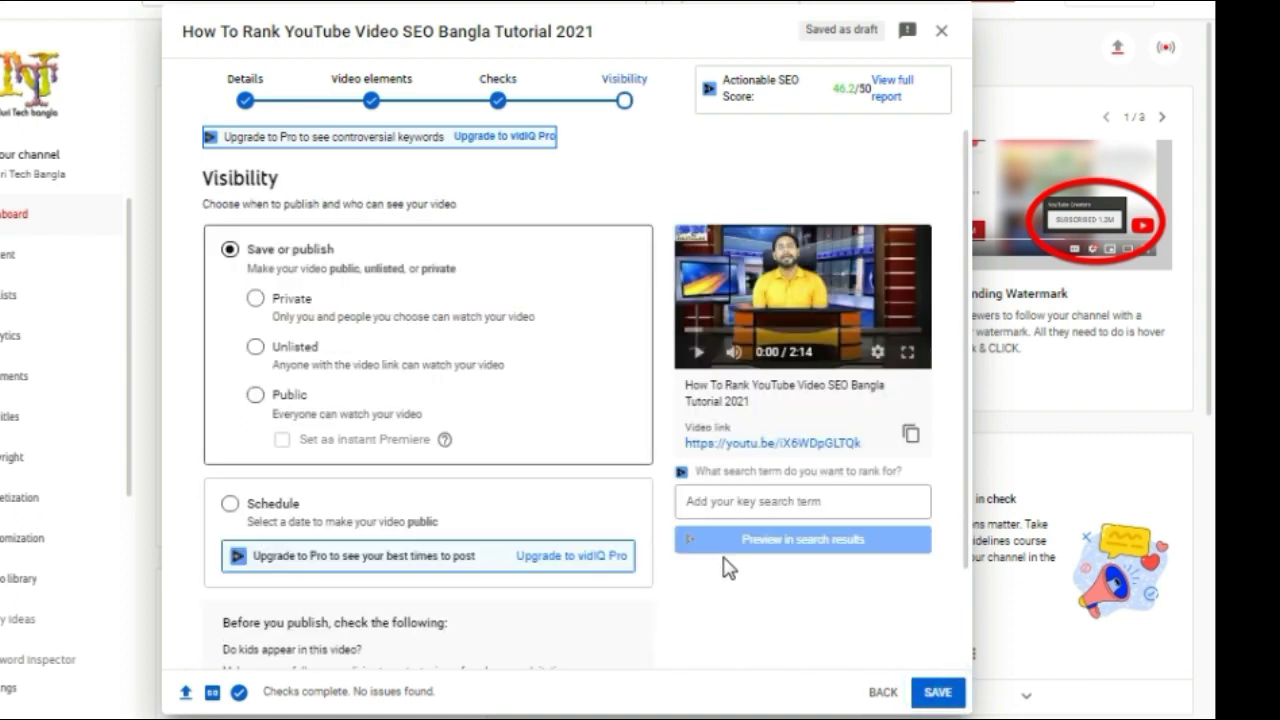
left_click(256, 300)
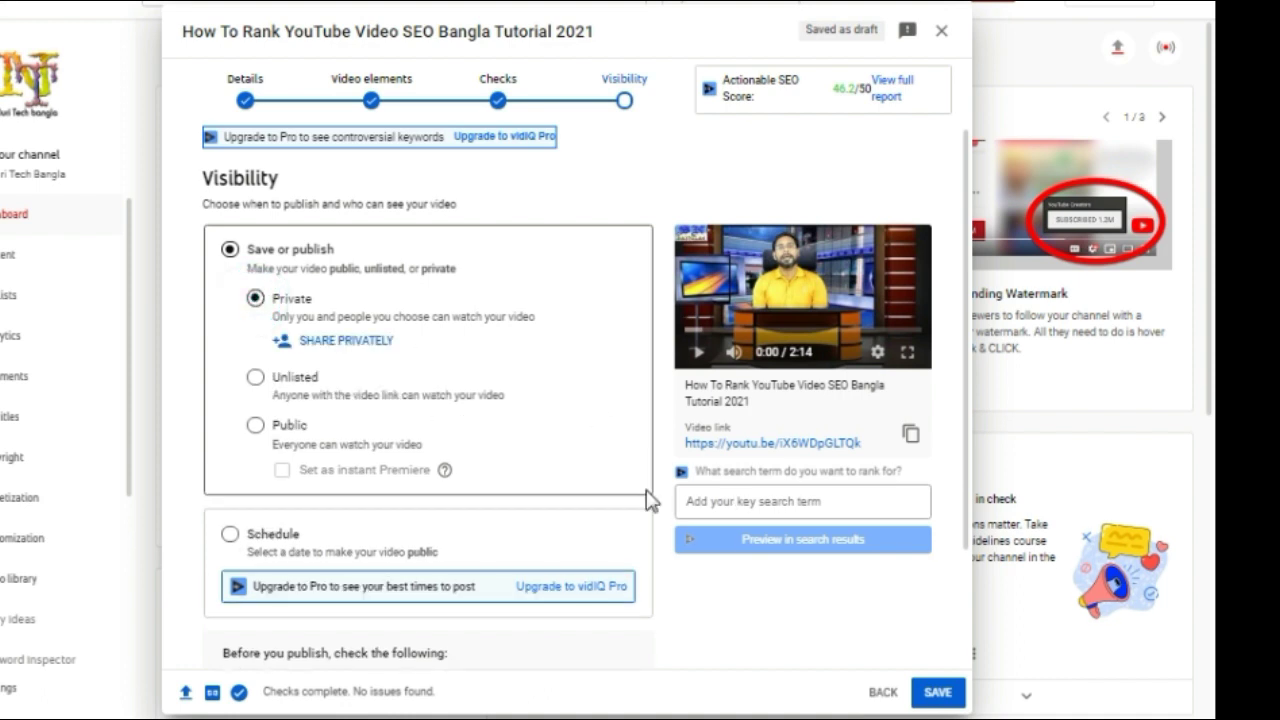
left_click(938, 692)
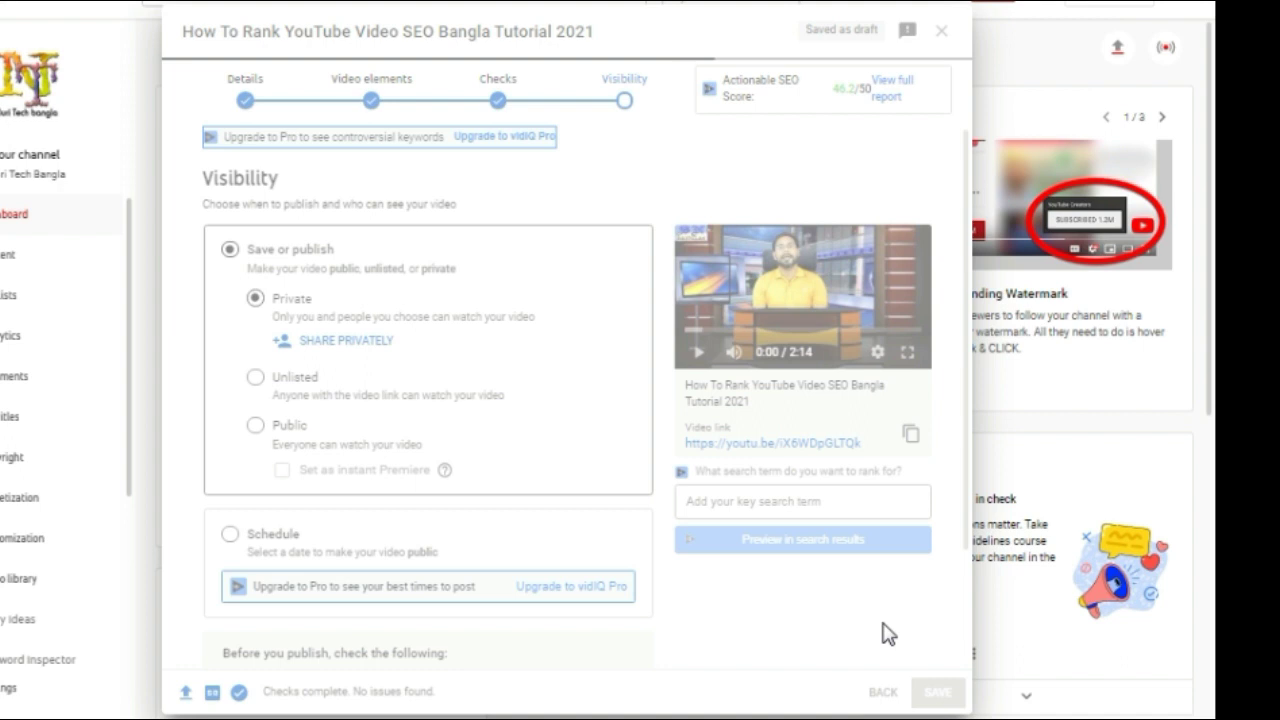
- Open the uploaded private video's details from the channel content list and review its settings and tags down to the language section
left_click(20, 260)
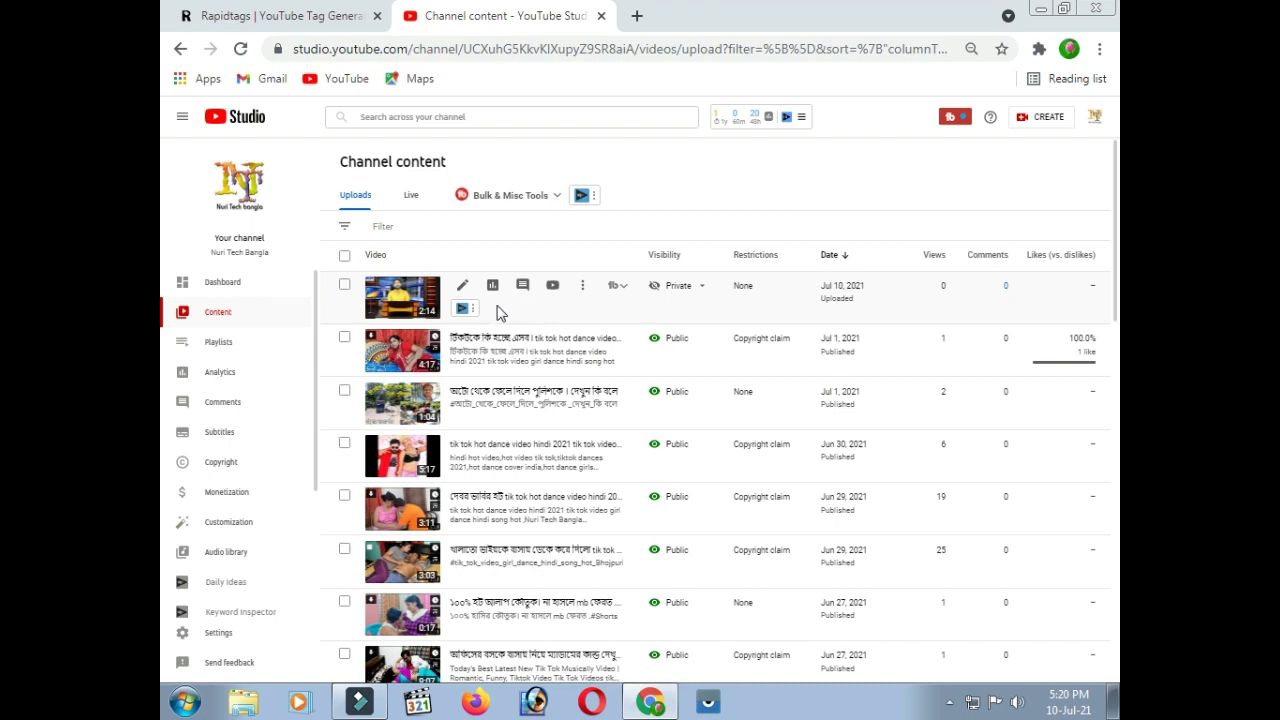
left_click(462, 285)
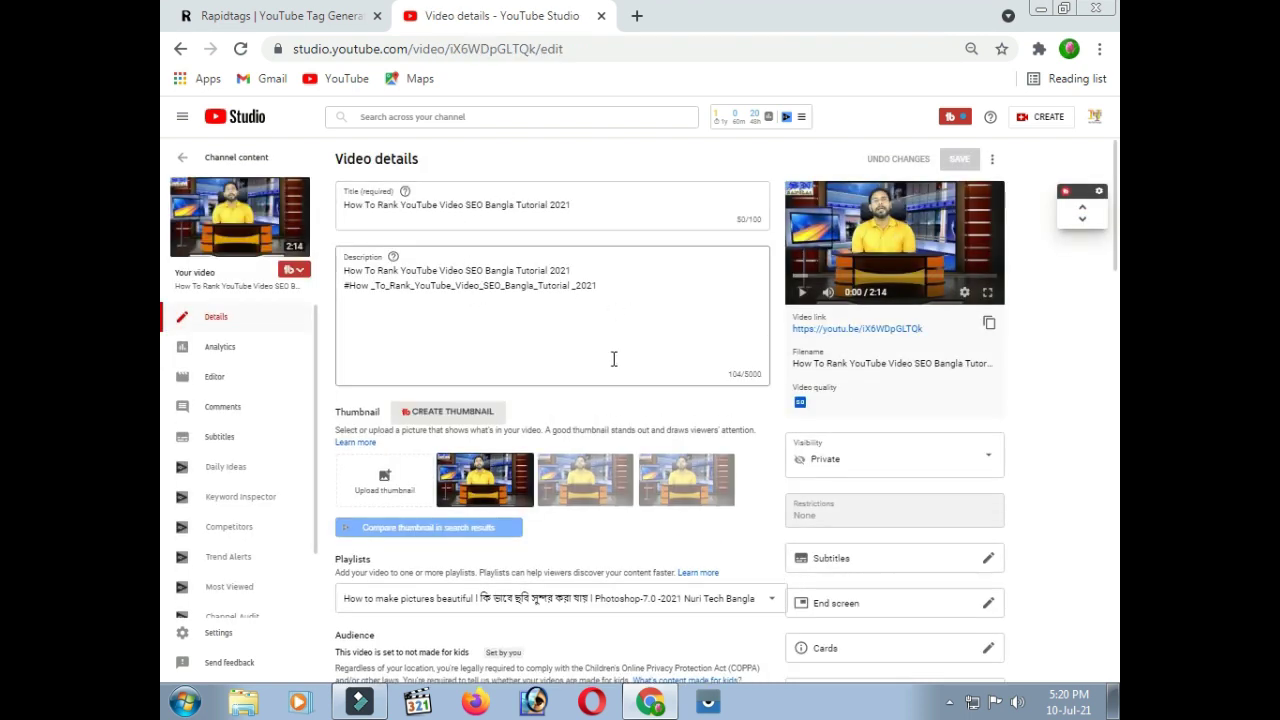
scroll(614, 358, "down", 3)
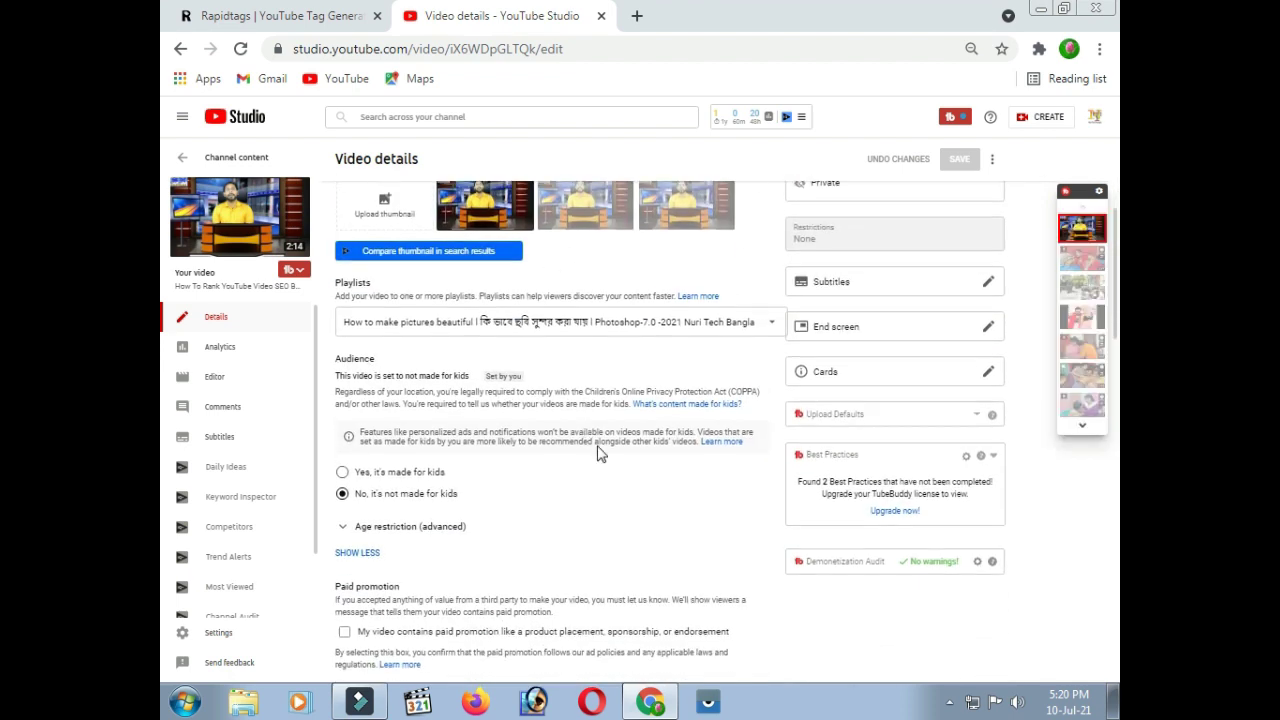
scroll(580, 460, "down", 10)
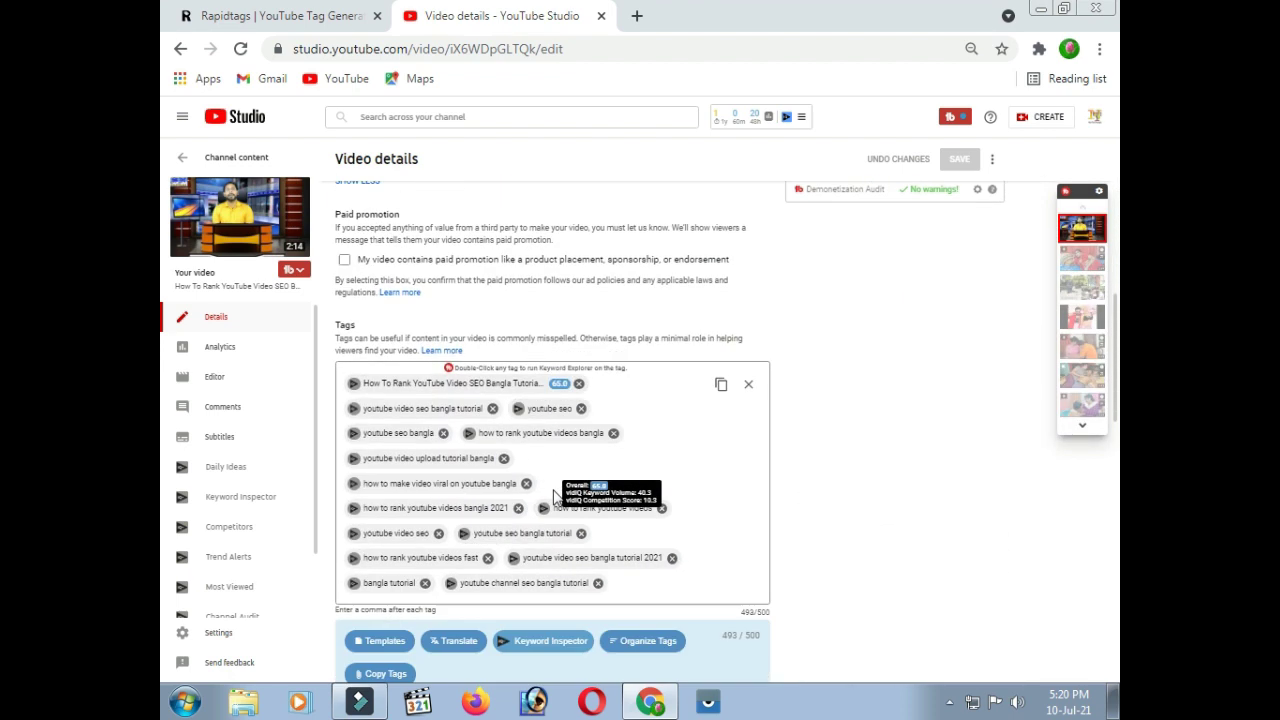
scroll(565, 480, "down", 4)
scroll(571, 434, "up", 3)
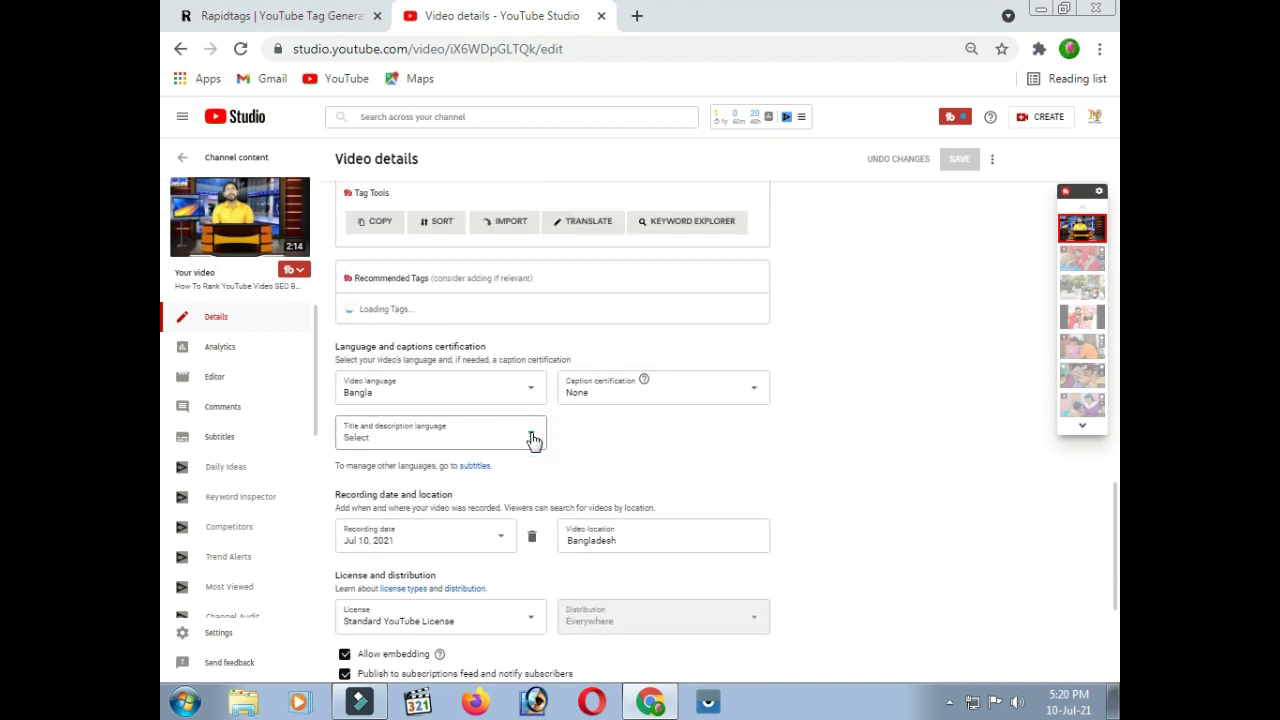
- Set the title and description language to English (United States) and save the video details
left_click(533, 441)
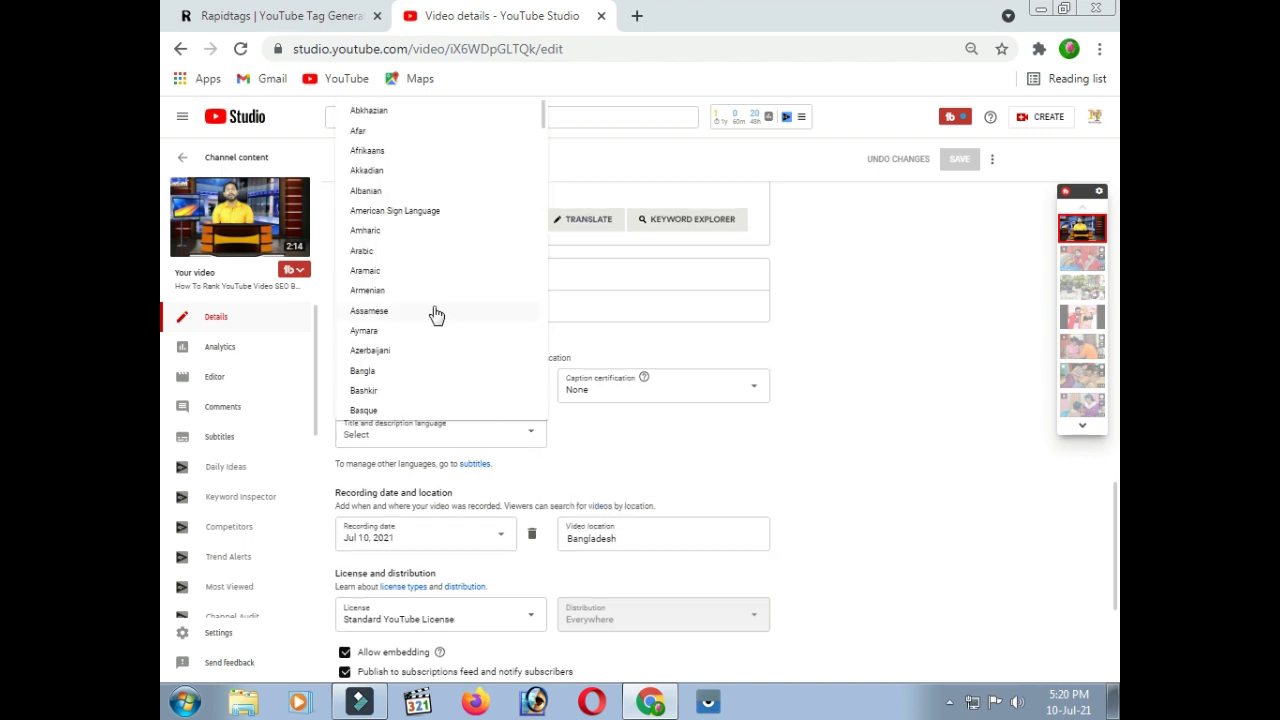
scroll(472, 297, "down", 5)
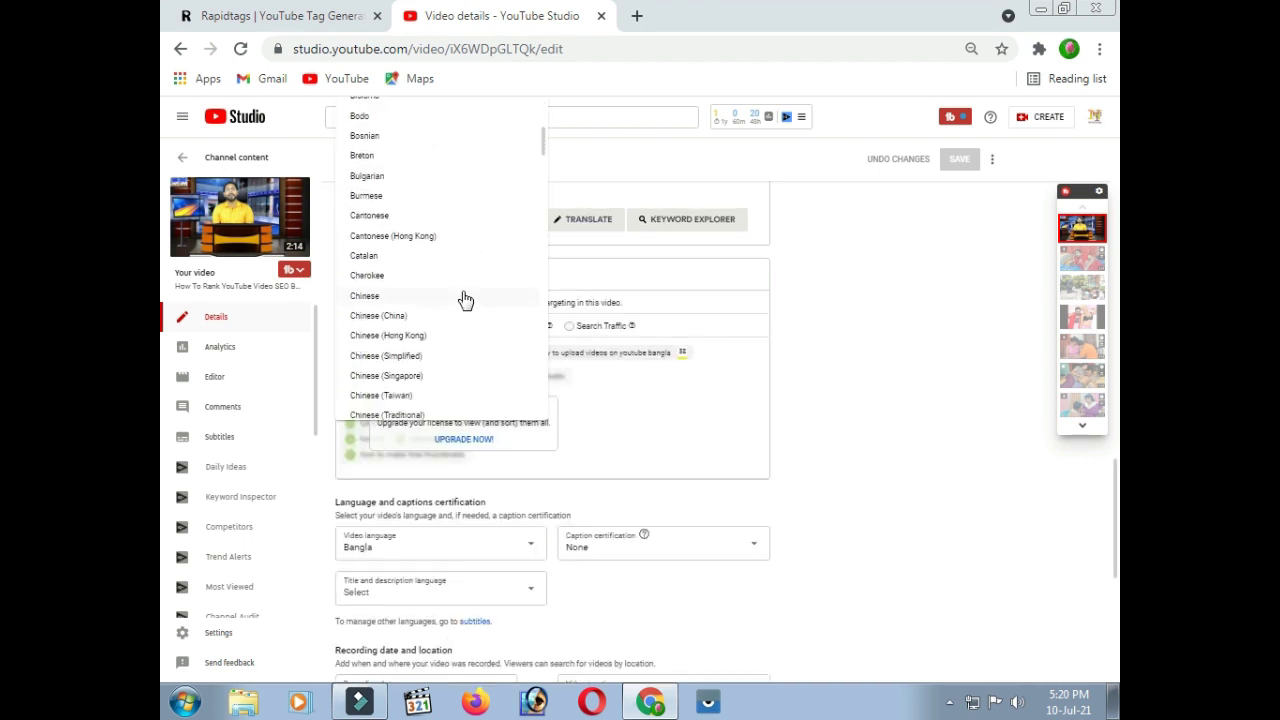
scroll(465, 295, "down", 4)
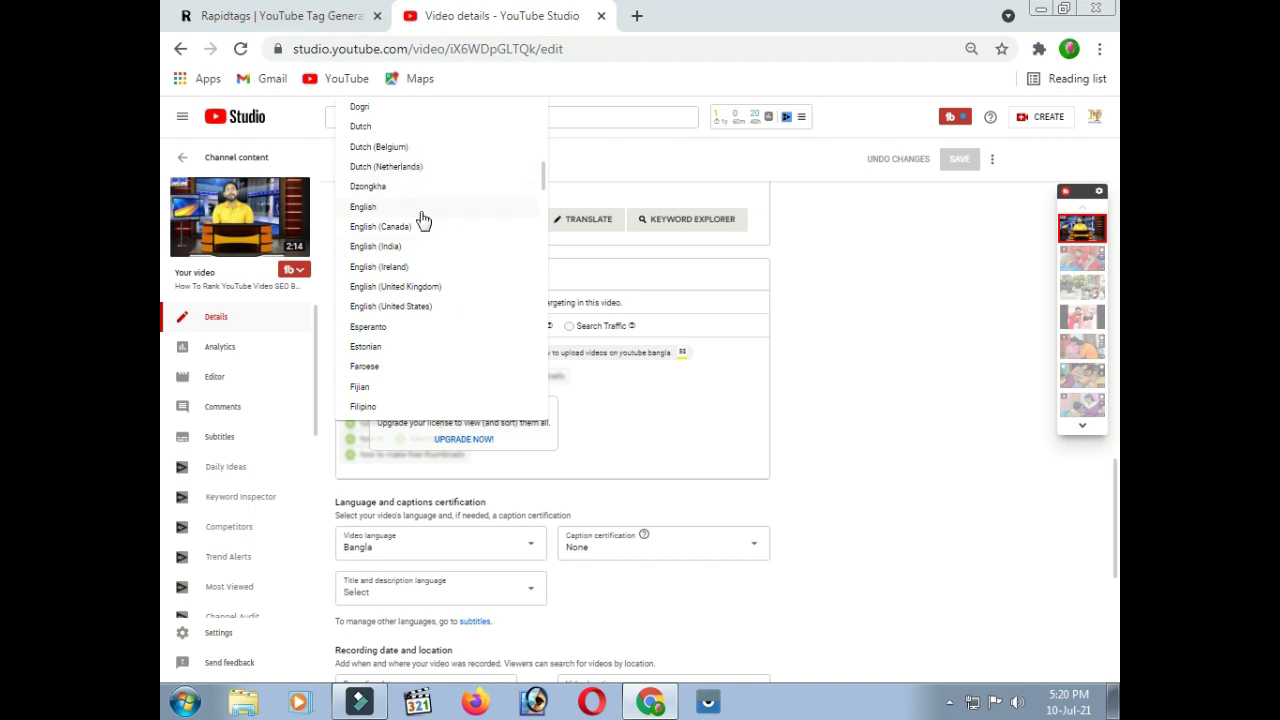
left_click(428, 308)
scroll(911, 235, "up", 2)
left_click(959, 159)
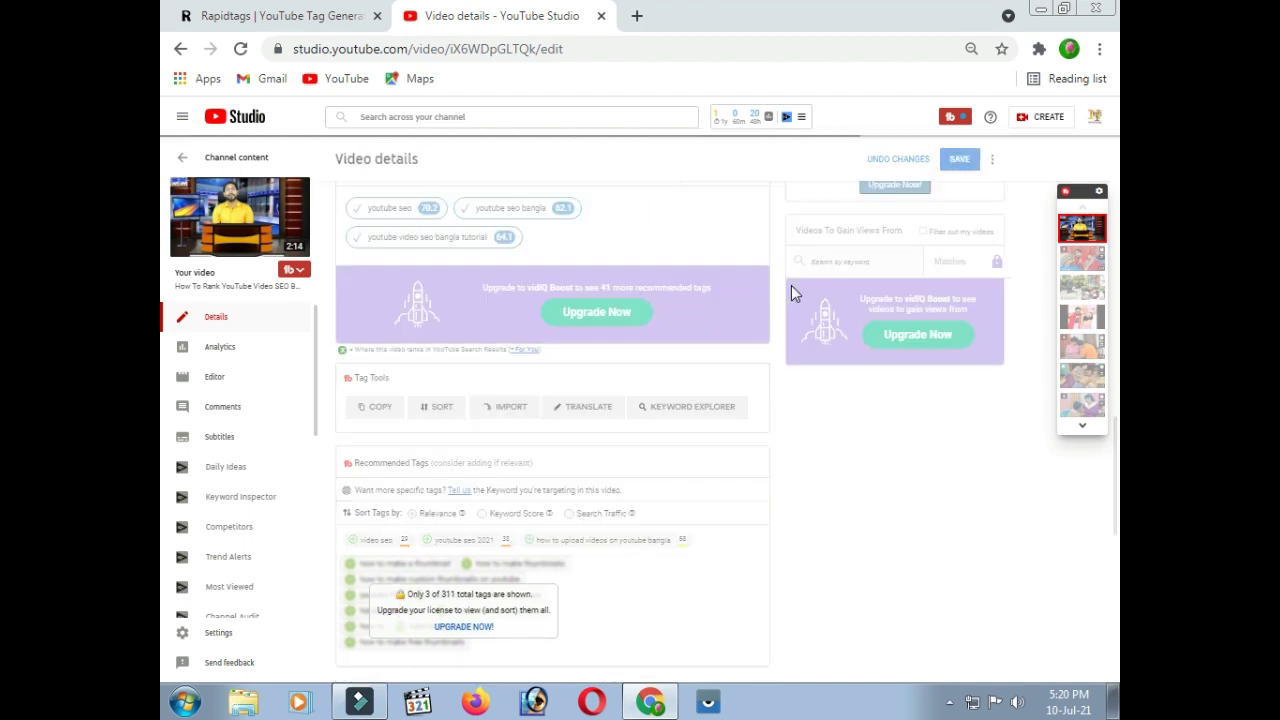
- Return to the channel content list and set the newly uploaded video's visibility to Public
left_click(180, 49)
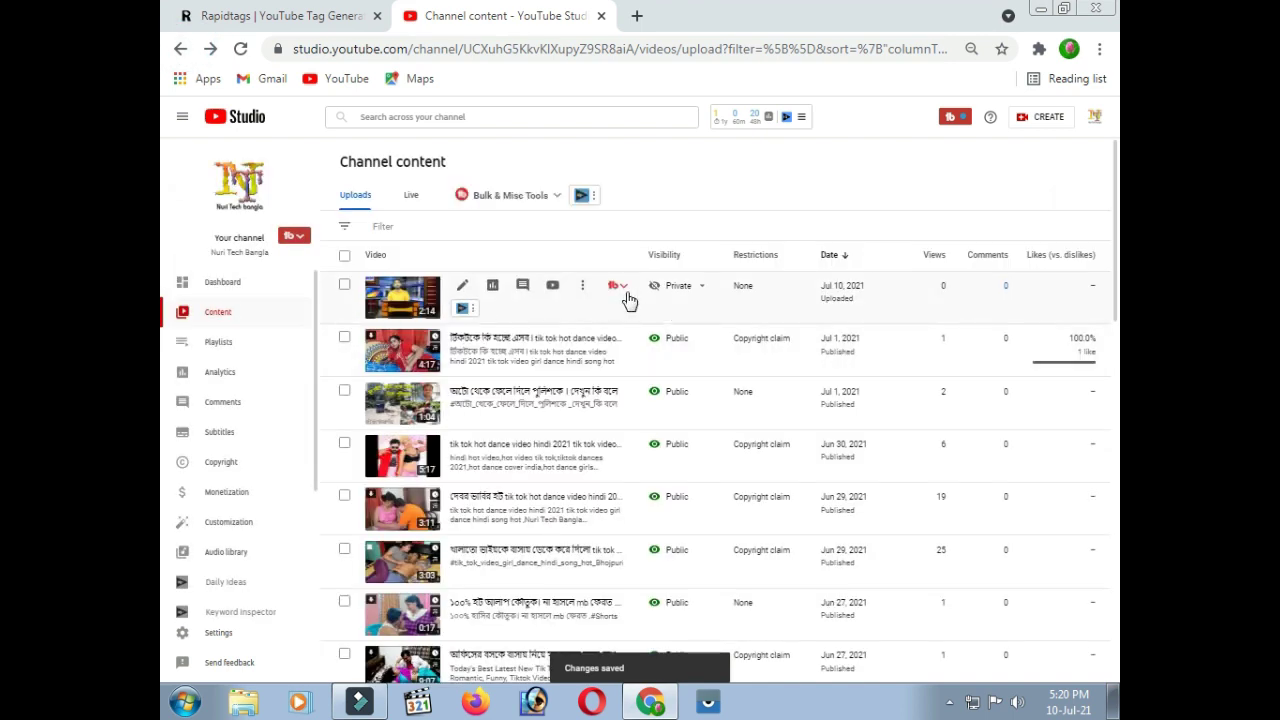
left_click(707, 287)
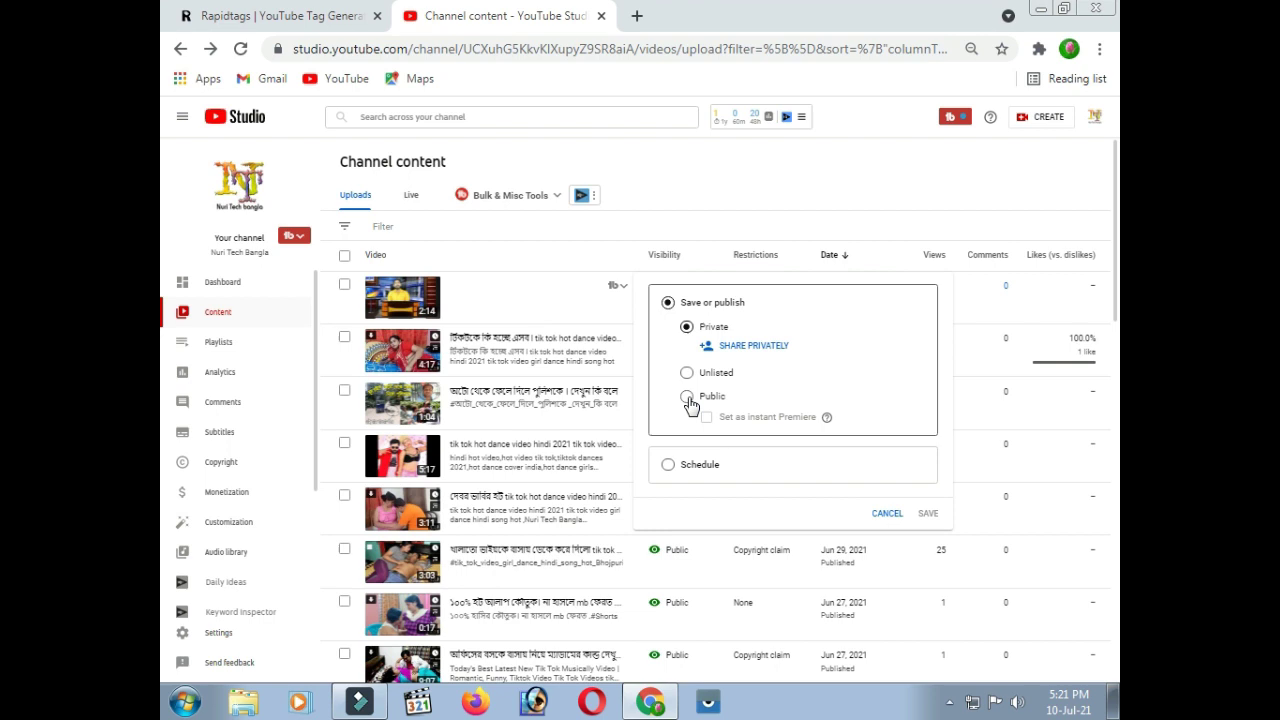
left_click(687, 397)
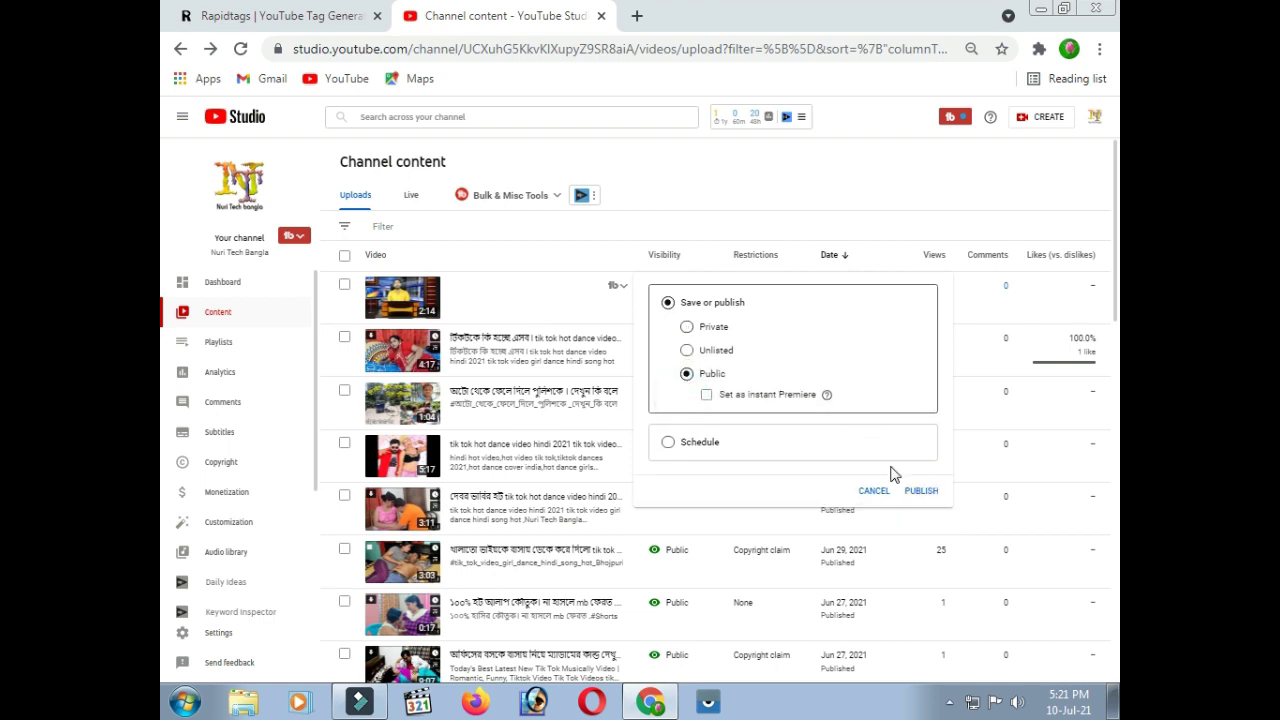